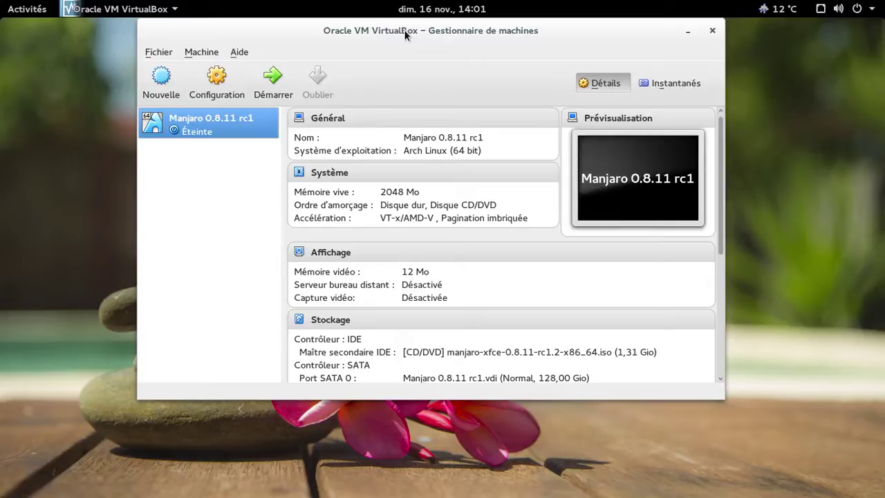
# Start the Manjaro 0.8.11 rc1 virtual machine, minimize the machine manager, and boot the guest in full screen
pyautogui.click(273, 80)
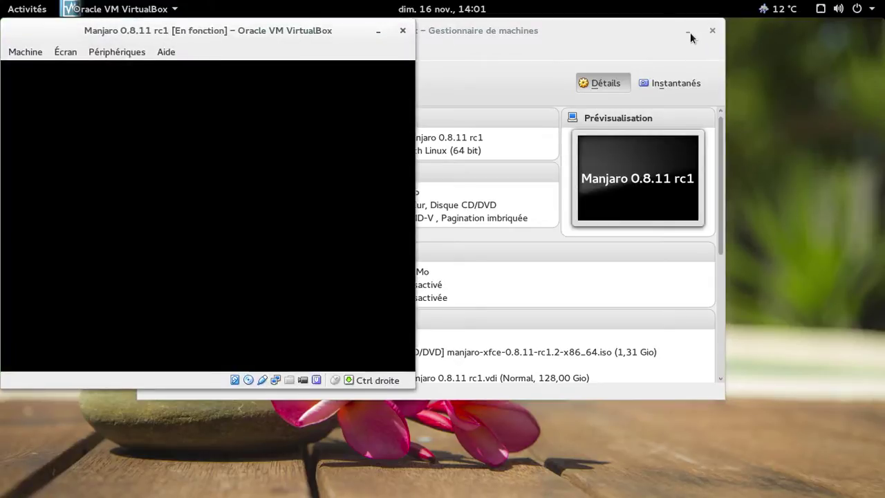
pyautogui.click(689, 32)
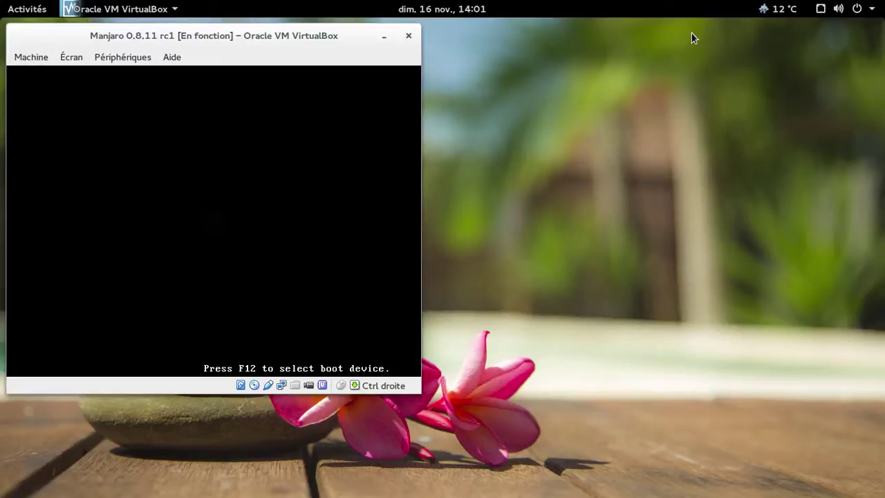
pyautogui.press('Control_R+f')
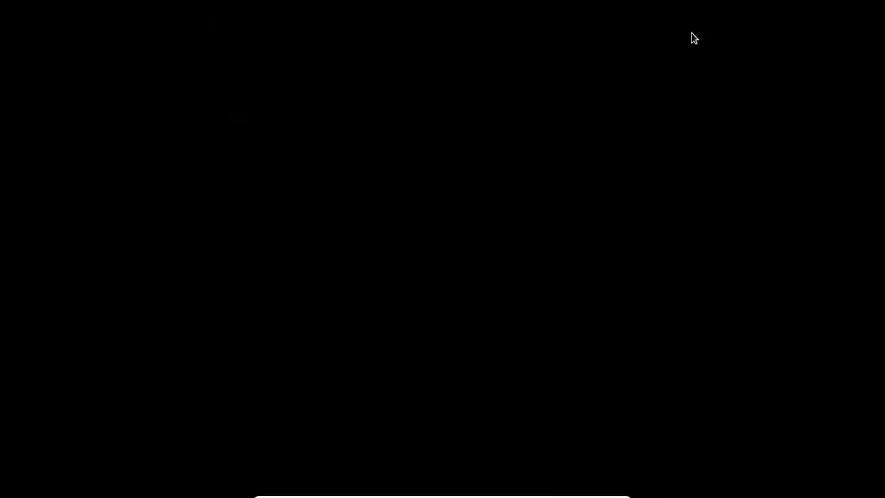
pyautogui.press('Return')
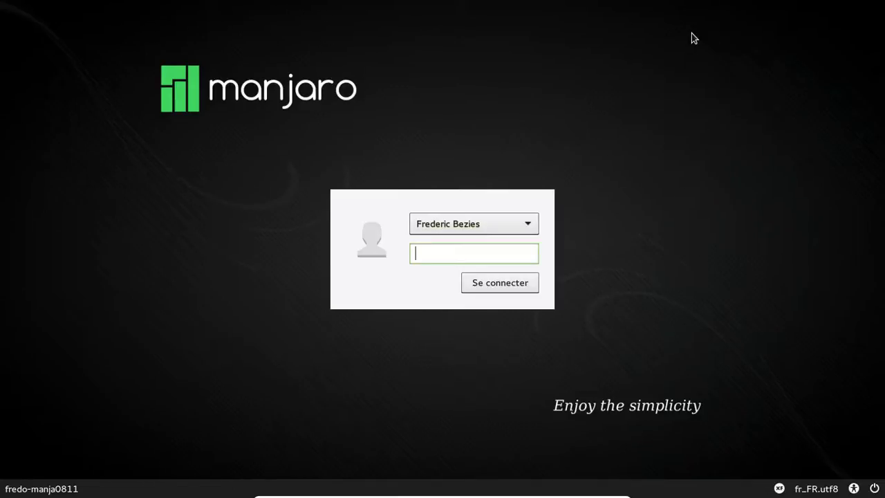
# Log in to the Manjaro session with the account password
pyautogui.write('xxxxx')
pyautogui.press('BackSpace')
pyautogui.press('BackSpace')
pyautogui.press('BackSpace')
pyautogui.press('BackSpace')
pyautogui.press('BackSpace')
pyautogui.press('BackSpace')
pyautogui.write('xxxxxxxx')
pyautogui.press('Return')
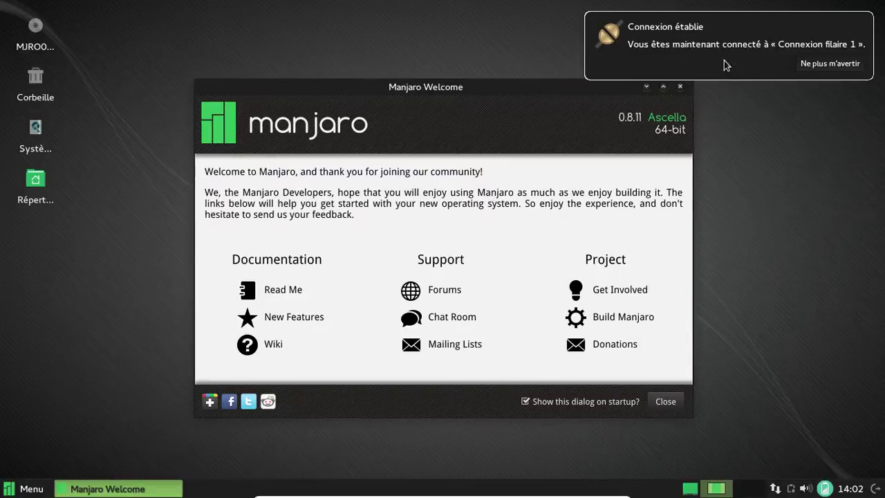
# Close the Manjaro Welcome window and dismiss the network connection notification
pyautogui.click(669, 403)
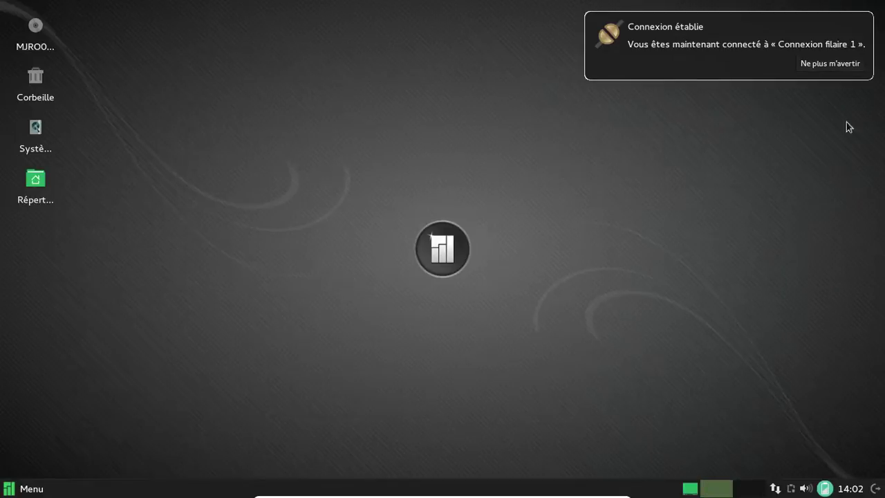
pyautogui.click(867, 27)
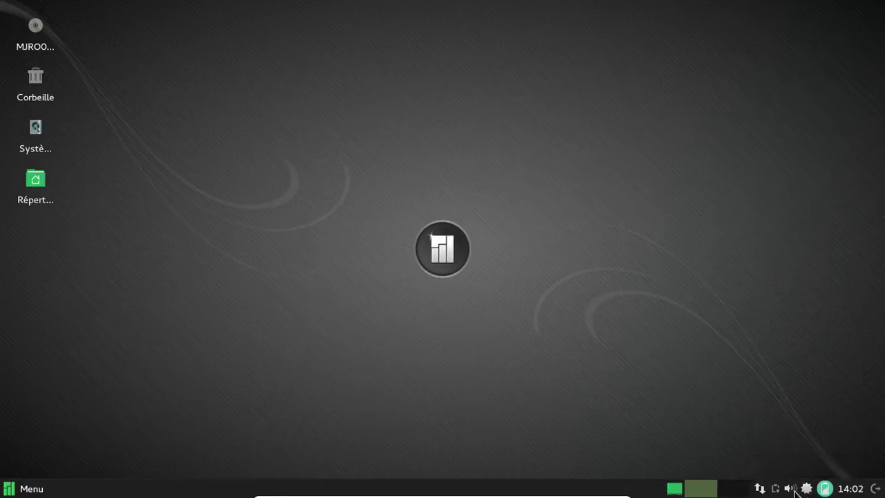
# Raise the system sound volume
pyautogui.click(793, 489)
pyautogui.moveTo(791, 458); pyautogui.dragTo(796, 423)
pyautogui.click(725, 422)
# Review the Xfce power manager's general, system, display and device settings, and close its window
pyautogui.click(827, 489)
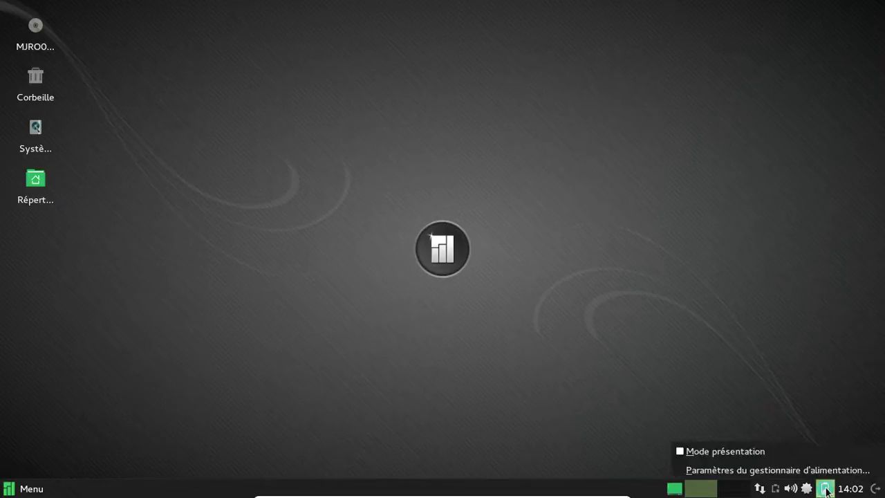
pyautogui.click(785, 471)
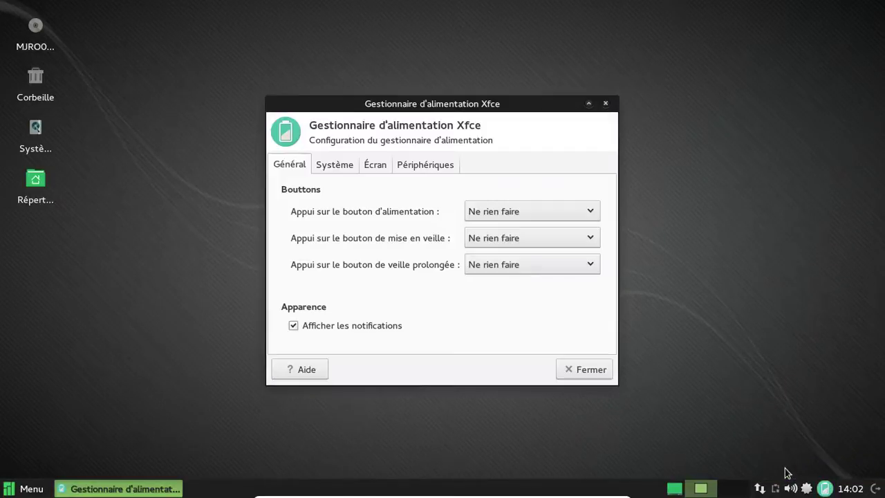
pyautogui.click(346, 167)
pyautogui.click(374, 168)
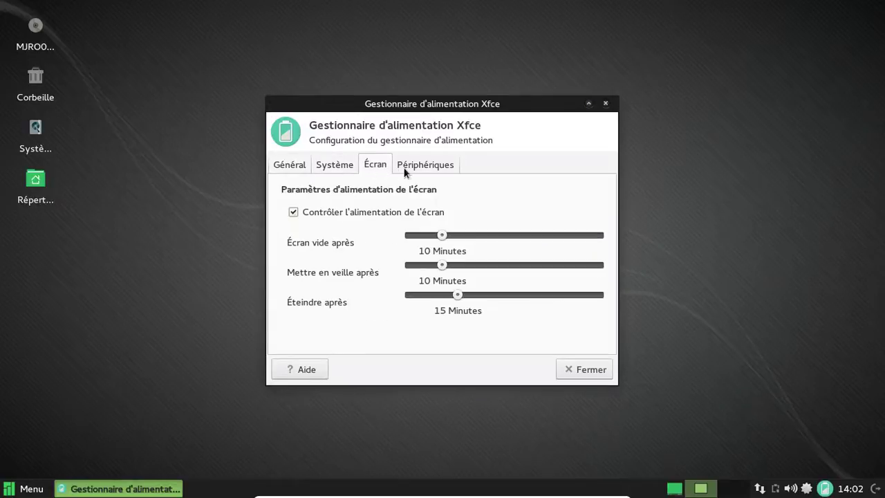
pyautogui.click(406, 169)
pyautogui.click(606, 103)
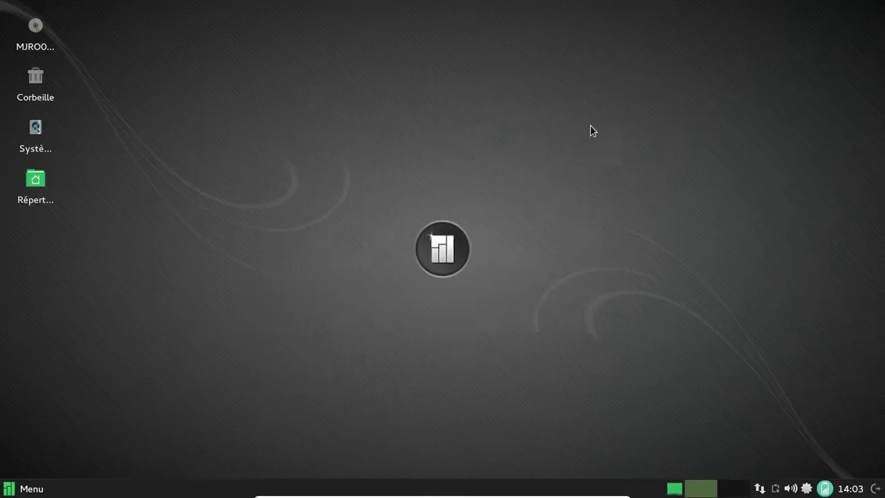
# Open the file manager on the home folder, view its About information, and close it
pyautogui.click(23, 489)
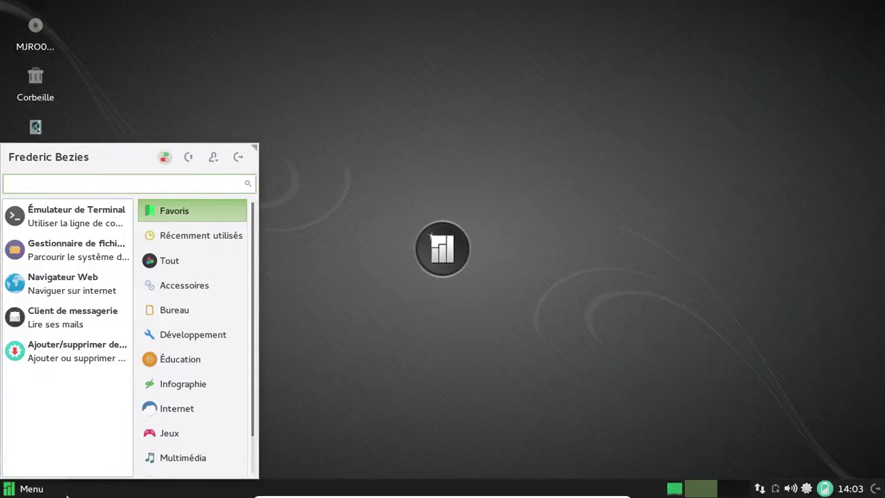
pyautogui.click(85, 247)
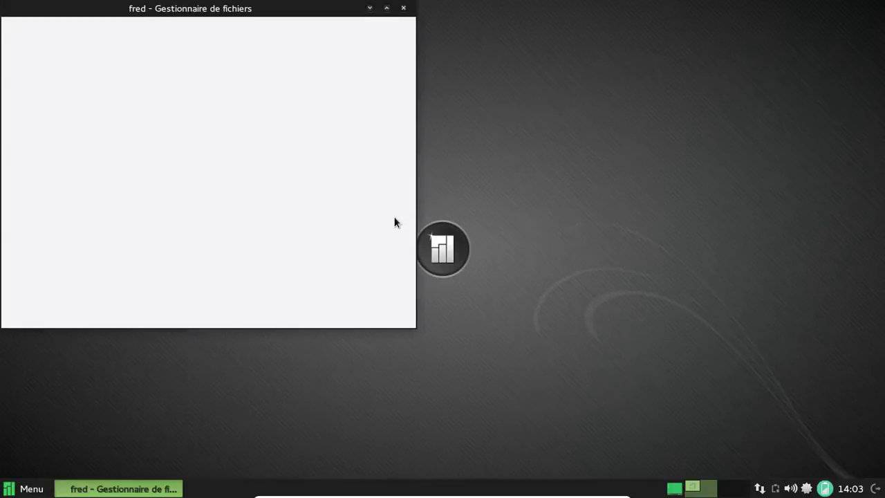
pyautogui.moveTo(228, 20); pyautogui.dragTo(413, 43)
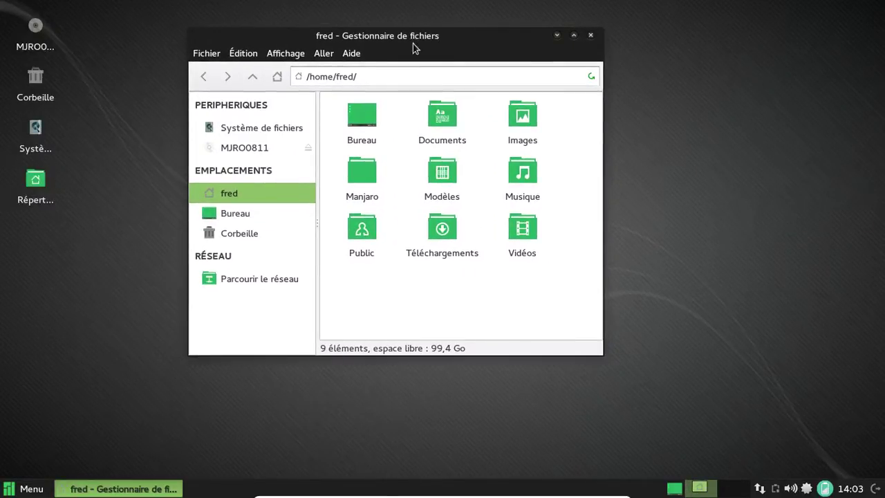
pyautogui.click(350, 56)
pyautogui.click(358, 89)
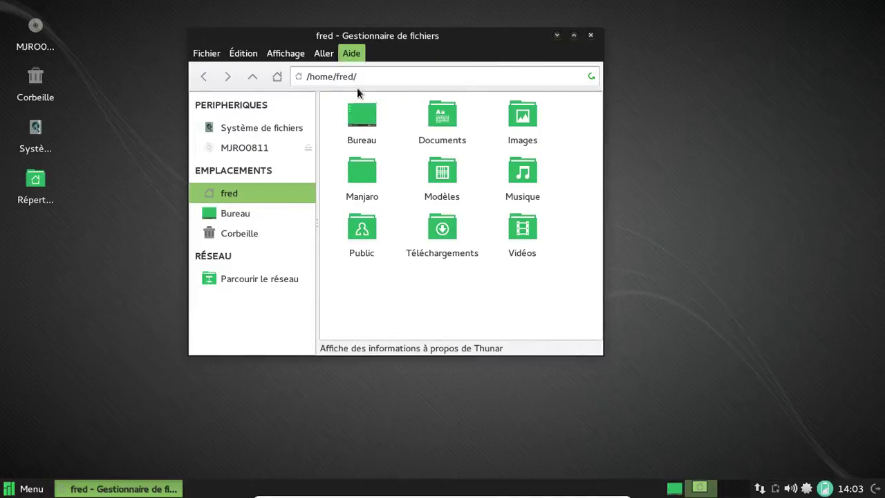
pyautogui.click(487, 347)
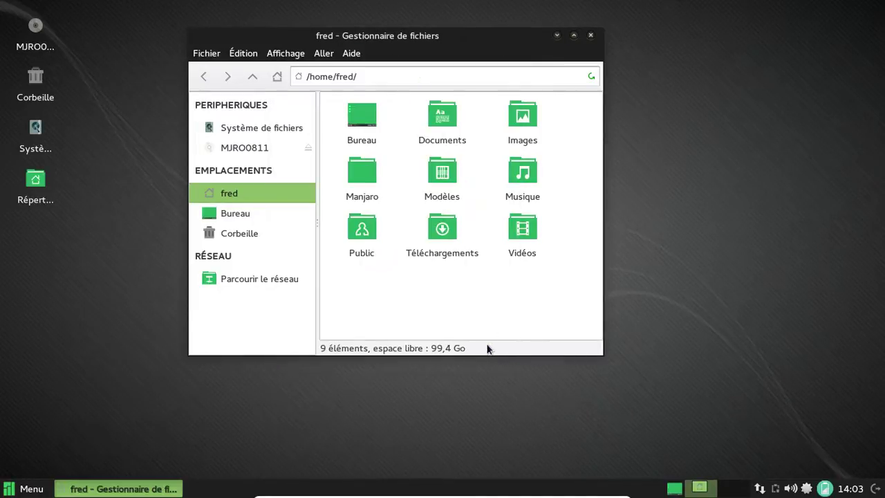
pyautogui.click(591, 36)
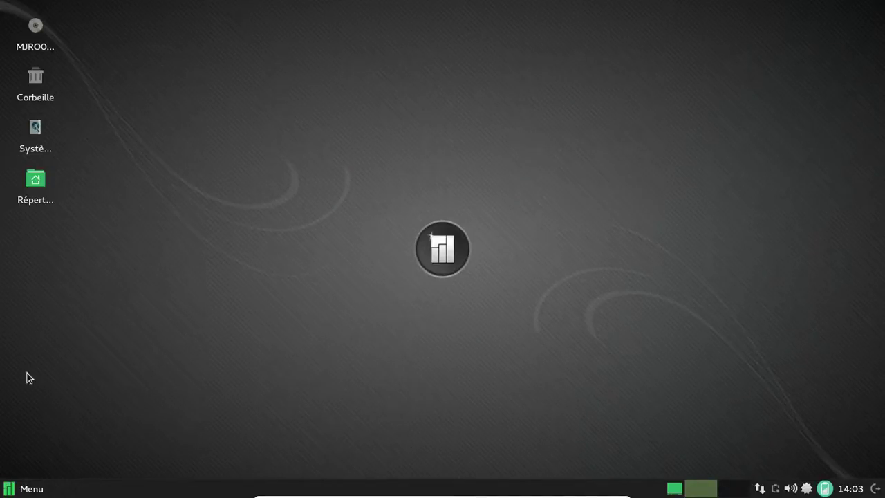
# Look through the categories of the Xfce settings manager and close it
pyautogui.click(7, 487)
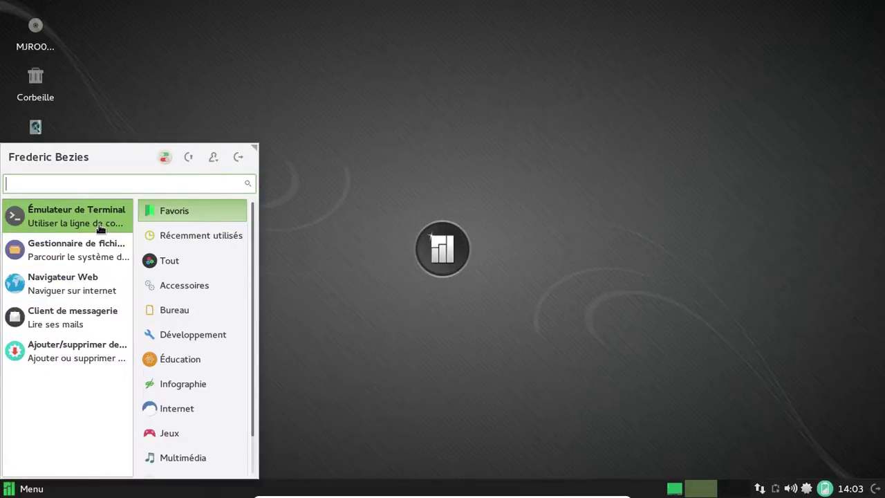
pyautogui.click(166, 158)
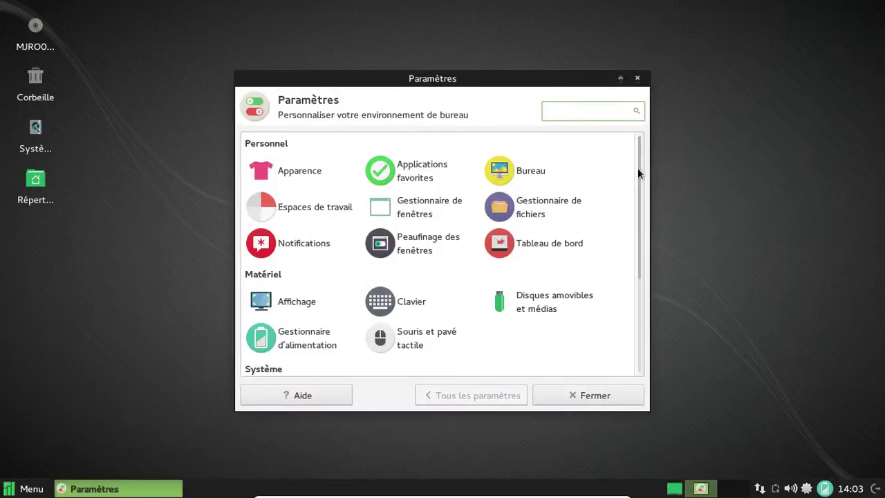
pyautogui.moveTo(639, 173); pyautogui.dragTo(648, 145)
pyautogui.click(595, 395)
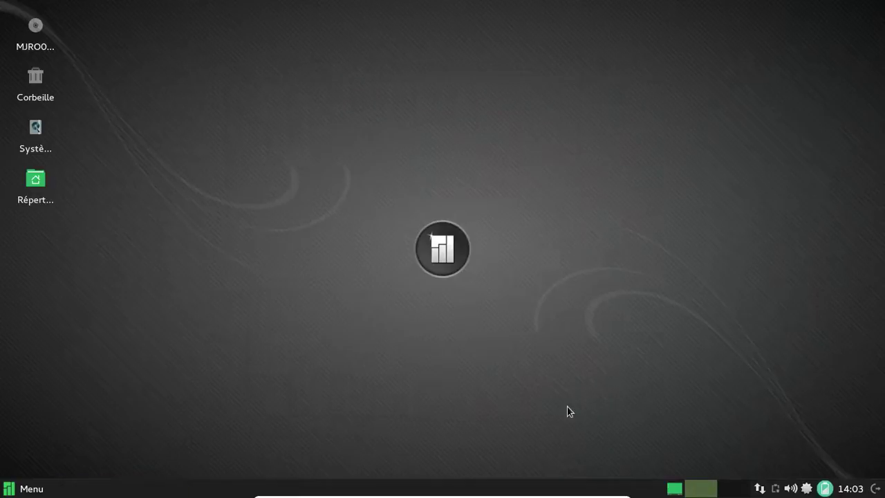
# Check the Xfce panel's version in its About dialog and close the dialog
pyautogui.rightClick(214, 492)
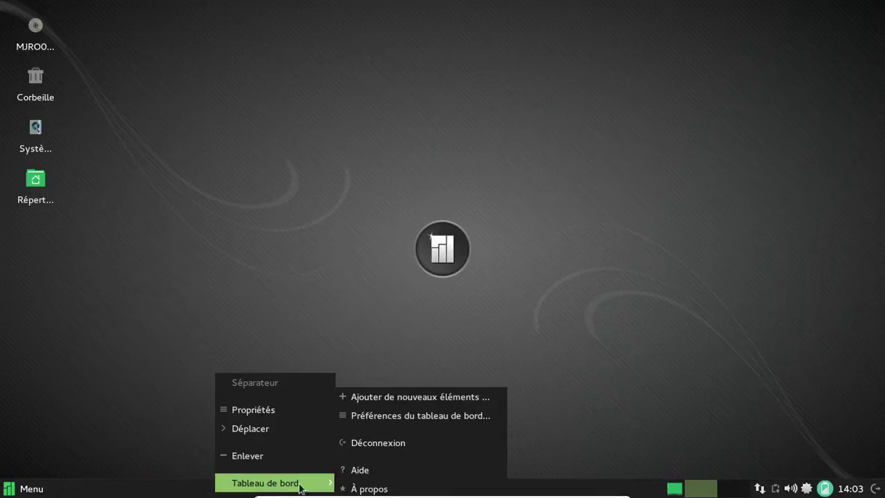
pyautogui.click(365, 488)
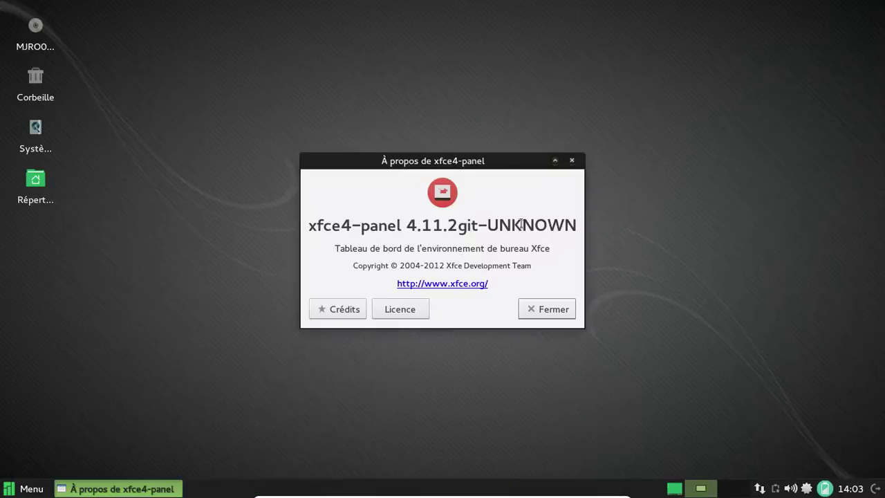
pyautogui.click(573, 161)
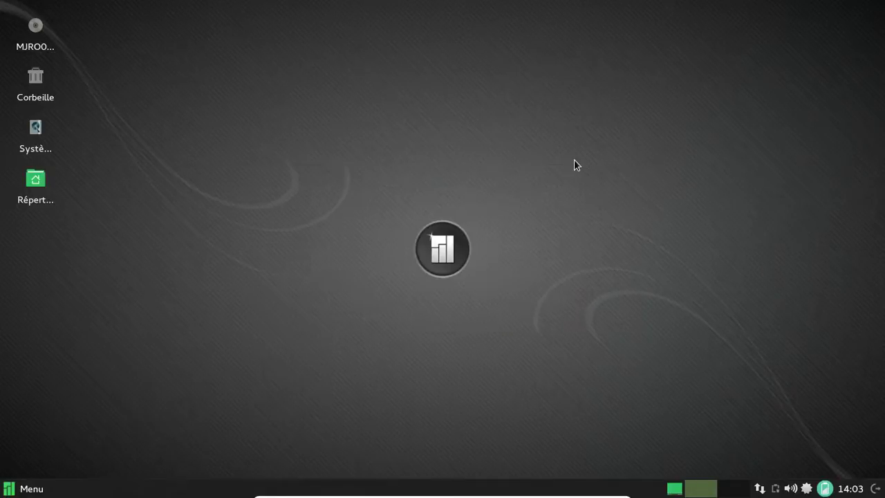
# Examine the applications in the Accessoires category and launch the Mousepad text editor
pyautogui.click(44, 489)
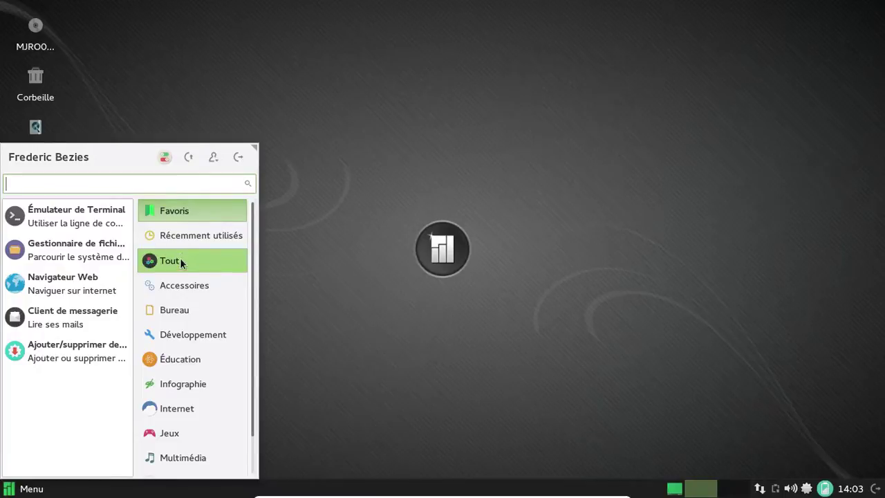
pyautogui.click(188, 286)
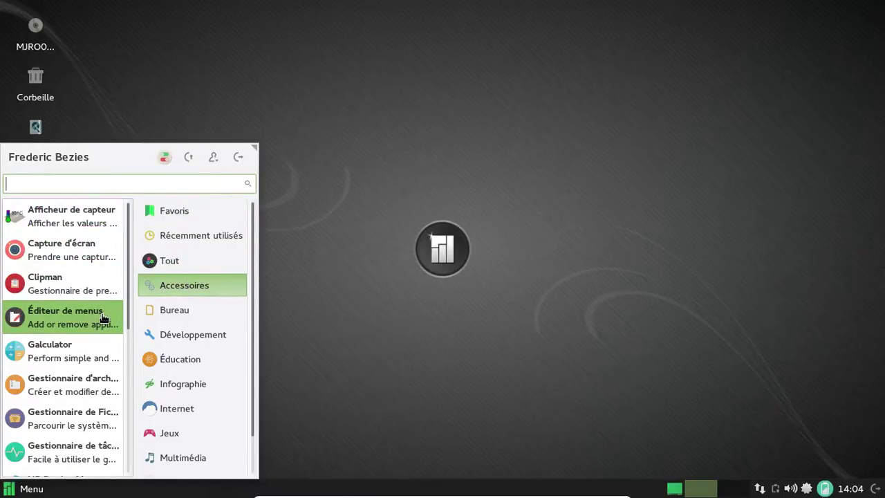
pyautogui.scroll(-4, 79, 409)
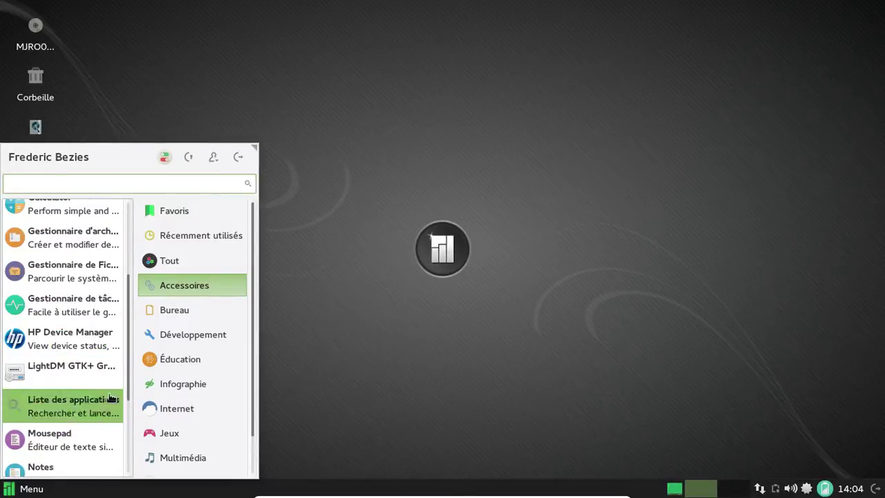
pyautogui.scroll(-1, 115, 360)
pyautogui.scroll(-2, 115, 360)
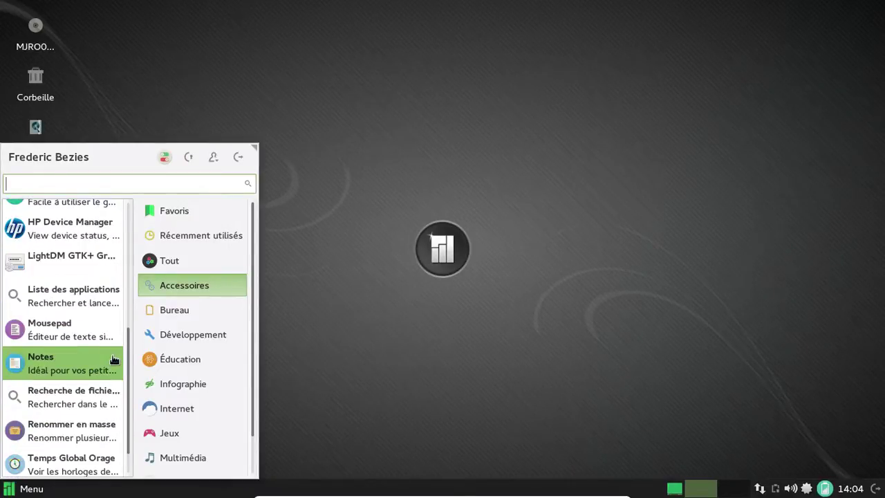
pyautogui.click(63, 340)
# Browse the Bureau application category, launch LibreOffice, and close the empty Mousepad window
pyautogui.click(21, 488)
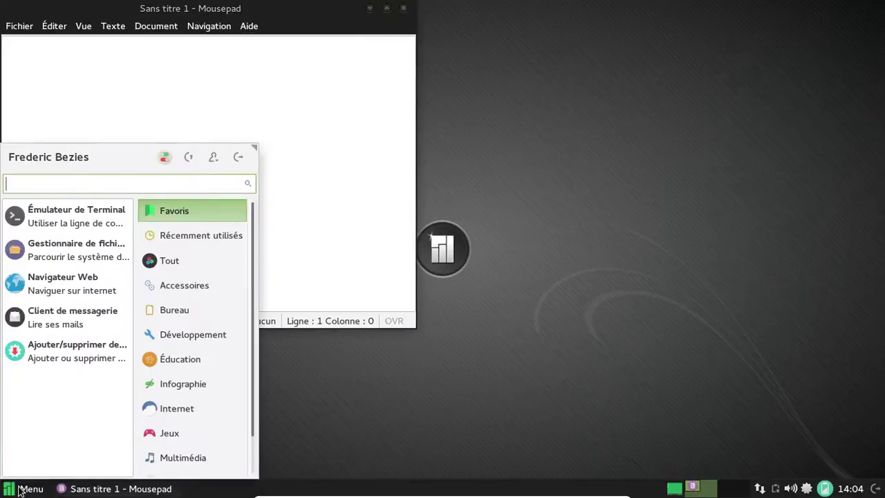
pyautogui.click(193, 308)
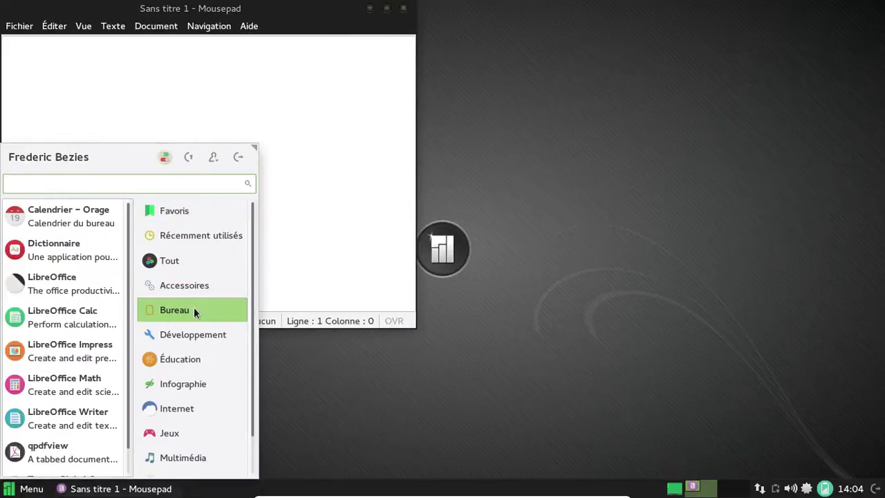
pyautogui.scroll(-1, 79, 295)
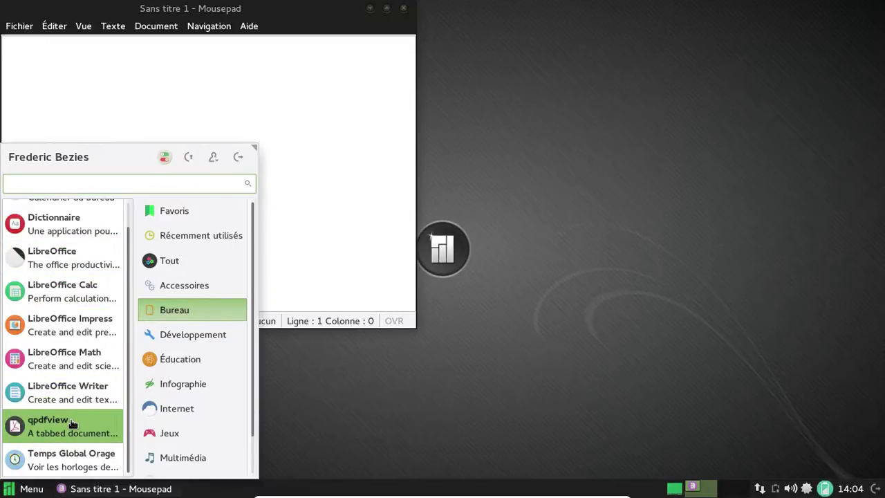
pyautogui.scroll(1, 72, 421)
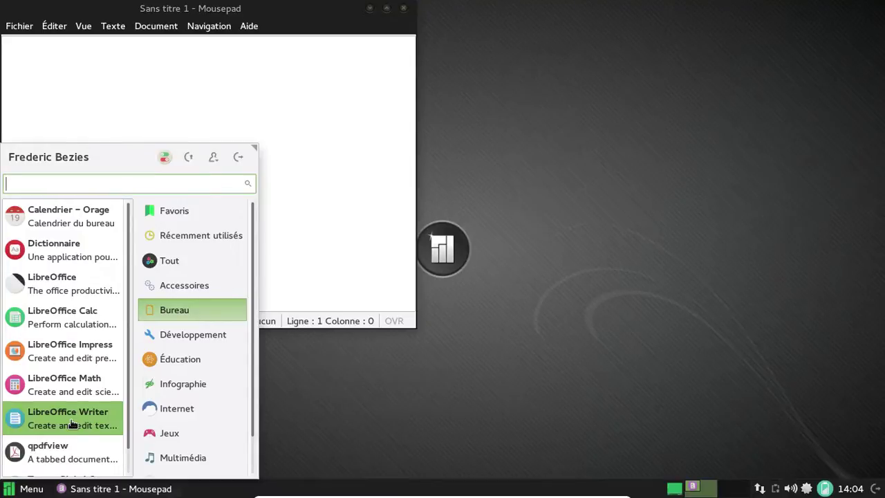
pyautogui.click(94, 290)
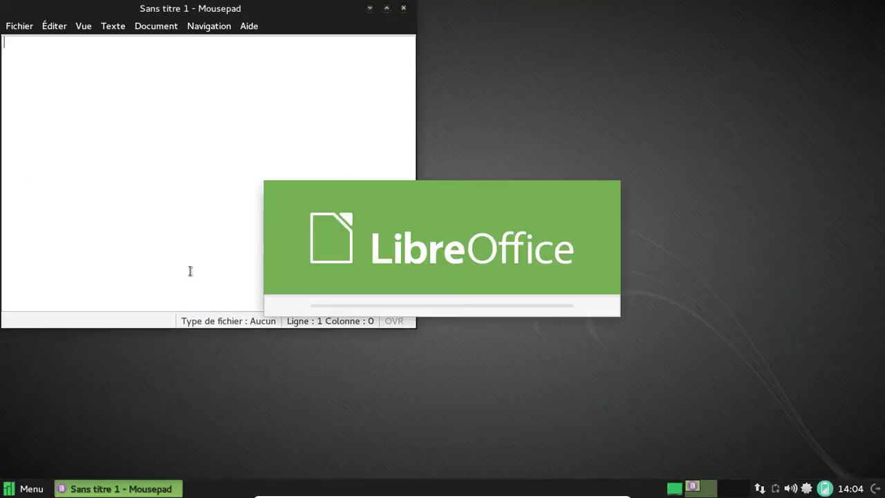
pyautogui.click(403, 8)
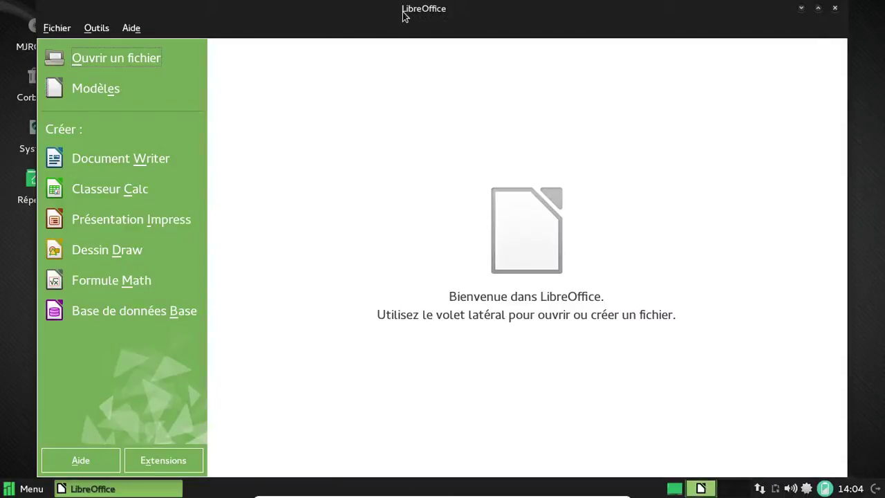
# Check LibreOffice's version in its About dialog, then create a new blank Writer document
pyautogui.click(137, 27)
pyautogui.click(167, 104)
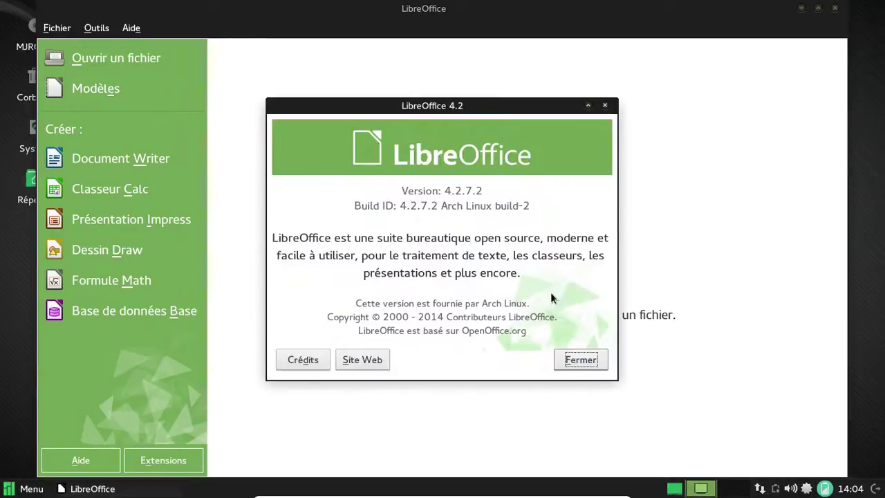
pyautogui.click(580, 360)
pyautogui.click(106, 162)
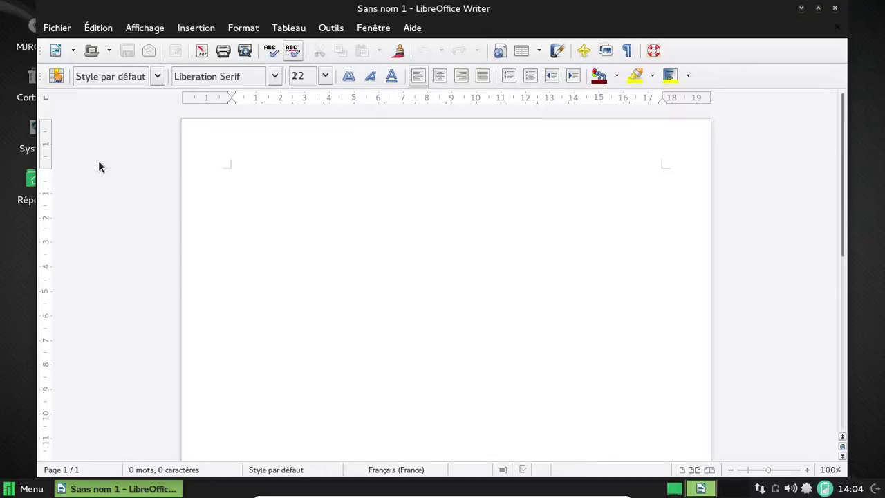
# Close the blank Writer document and launch Firefox after browsing the Développement, Éducation, Infographie and Internet application categories
pyautogui.click(834, 9)
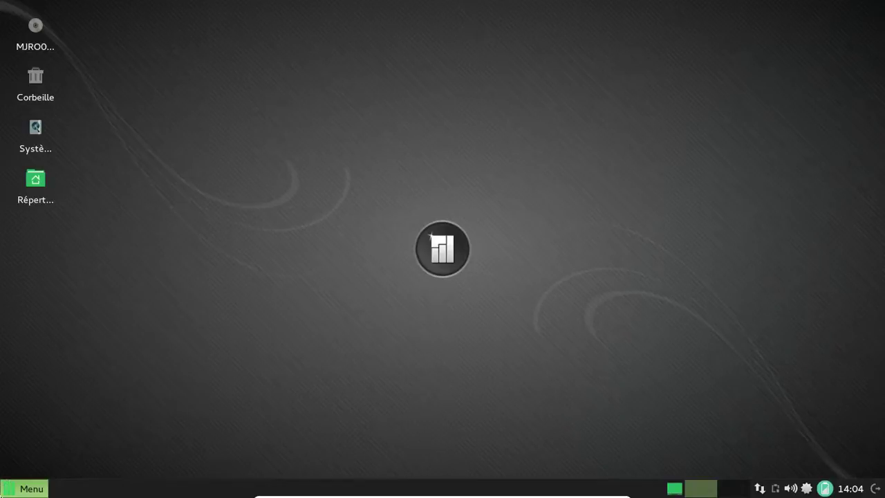
pyautogui.click(10, 488)
pyautogui.click(192, 333)
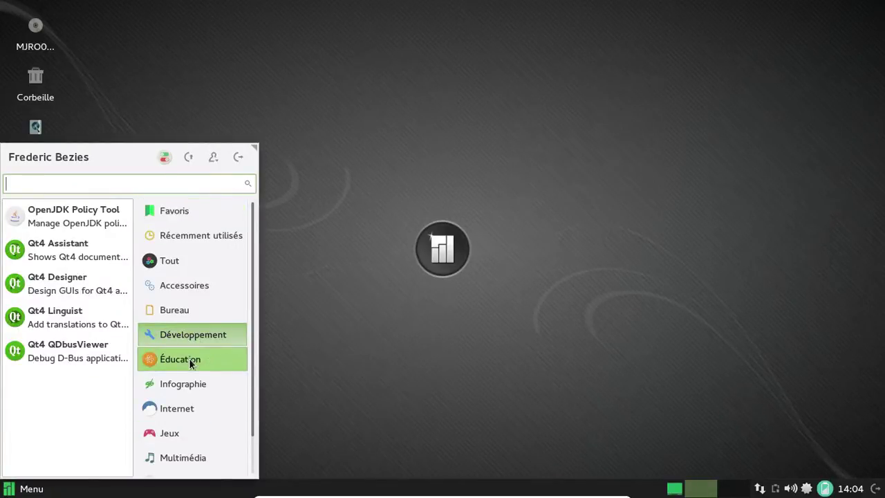
pyautogui.click(189, 358)
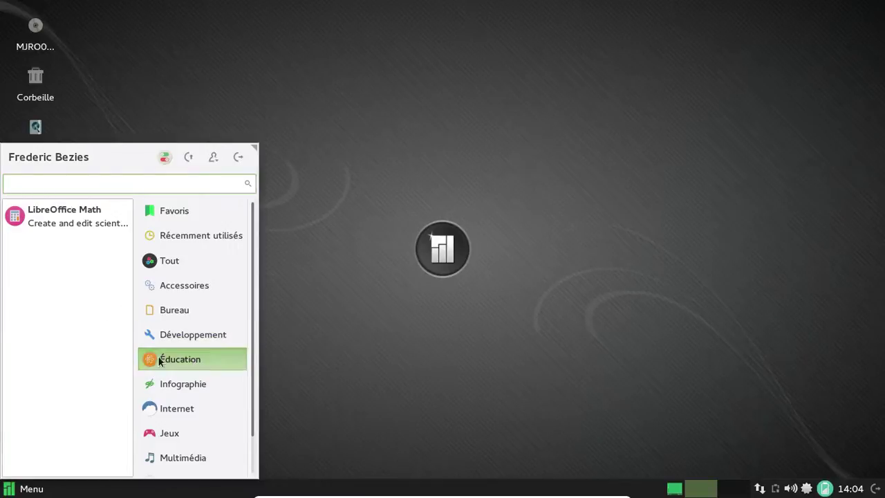
pyautogui.click(195, 387)
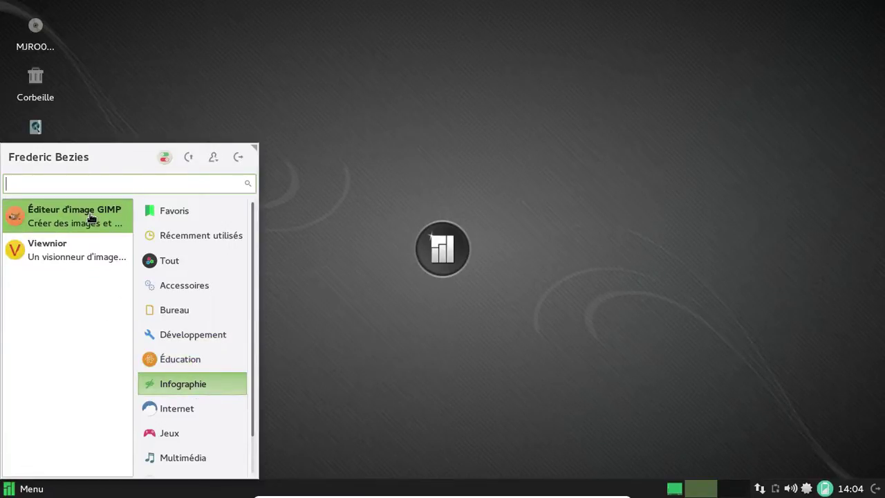
pyautogui.click(154, 408)
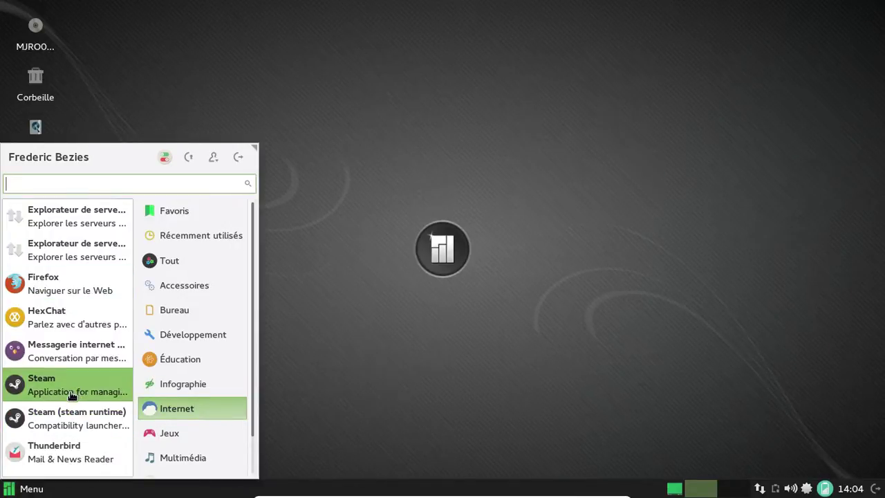
pyautogui.click(65, 292)
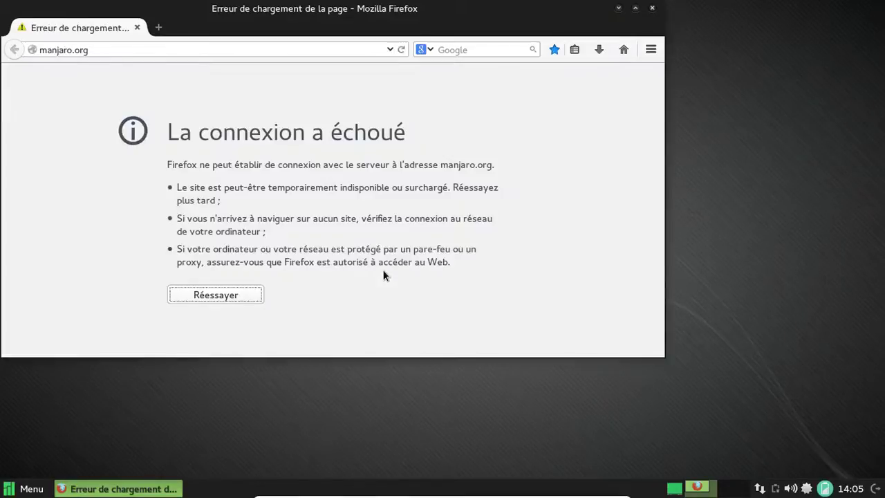
# Disconnect the wired network, reconnect through Connexion filaire 1, and reload manjaro.org
pyautogui.click(221, 295)
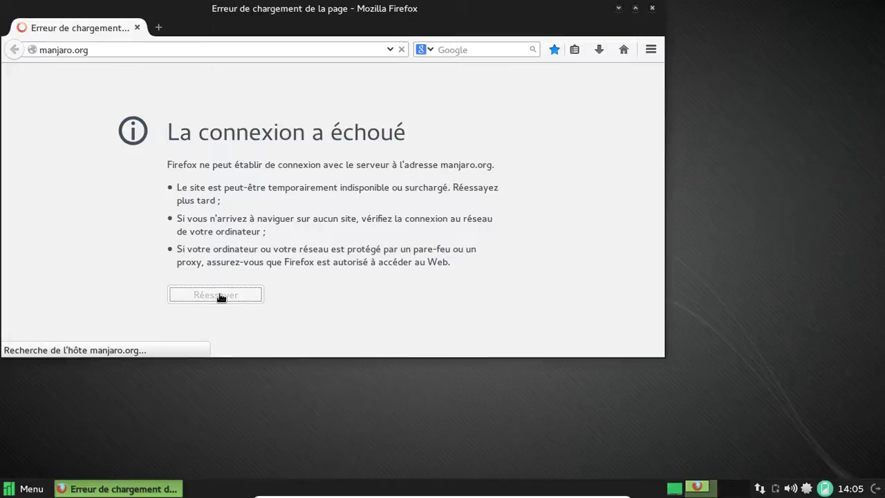
pyautogui.click(759, 489)
pyautogui.click(723, 450)
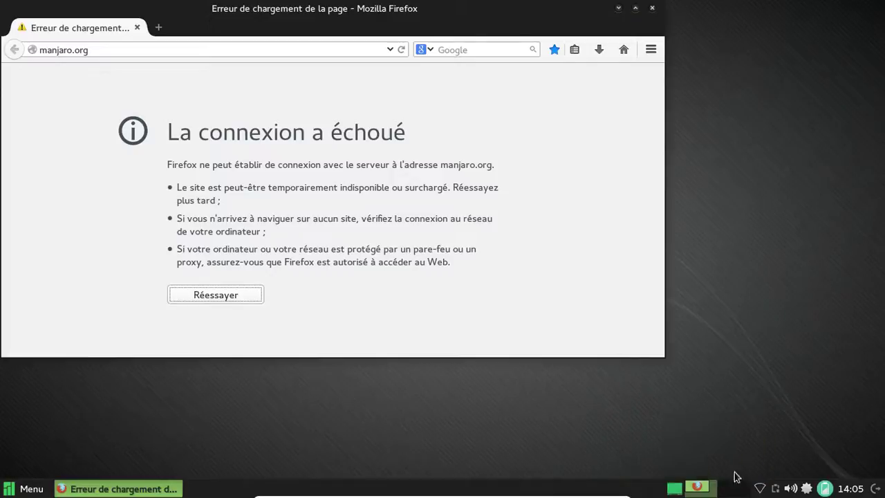
pyautogui.click(759, 489)
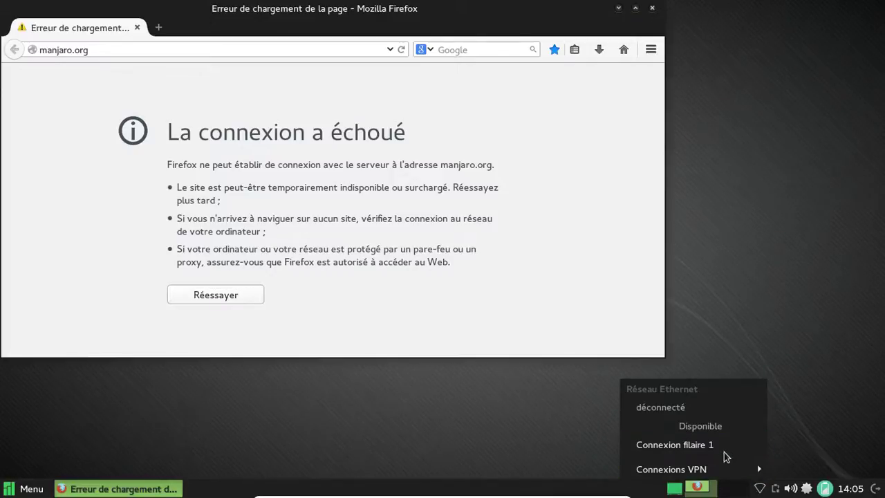
pyautogui.click(704, 446)
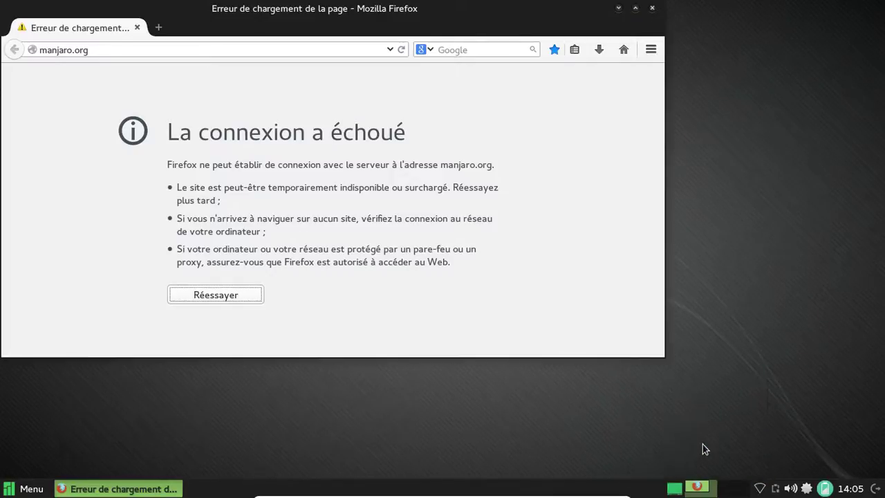
pyautogui.click(217, 295)
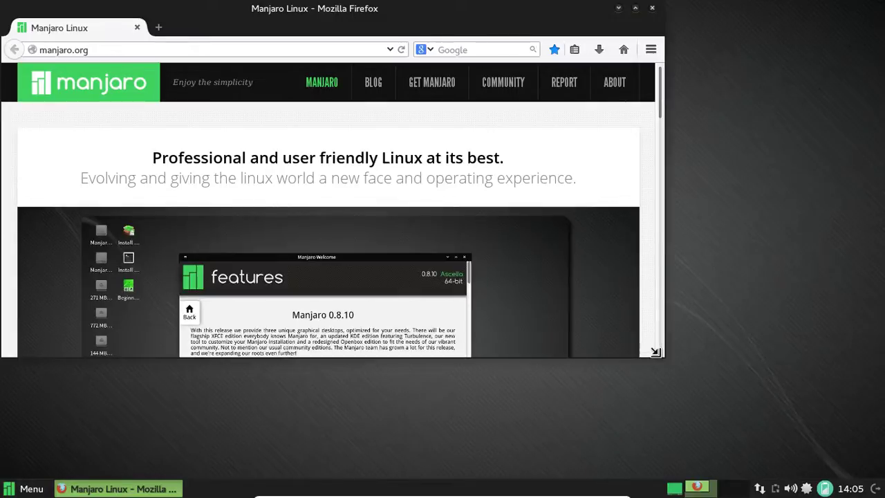
# Enlarge the Firefox window, check the browser's version in its About dialog, and close the dialog
pyautogui.moveTo(655, 351); pyautogui.dragTo(731, 435)
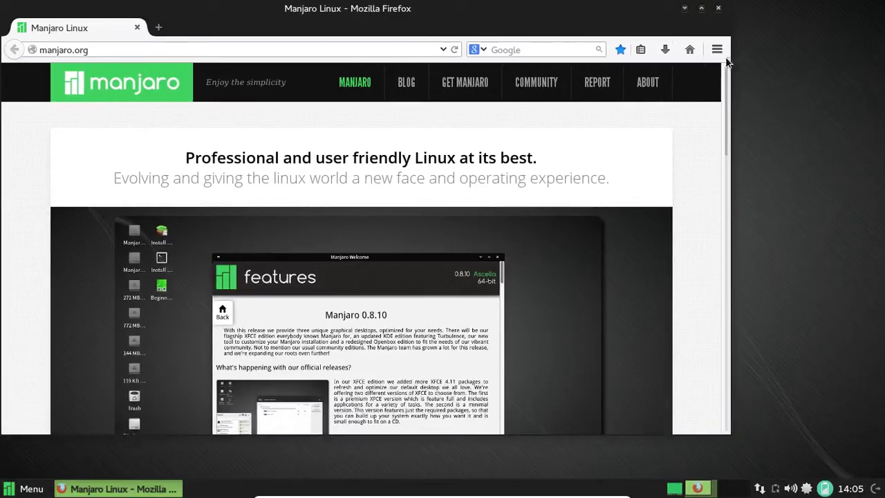
pyautogui.click(718, 54)
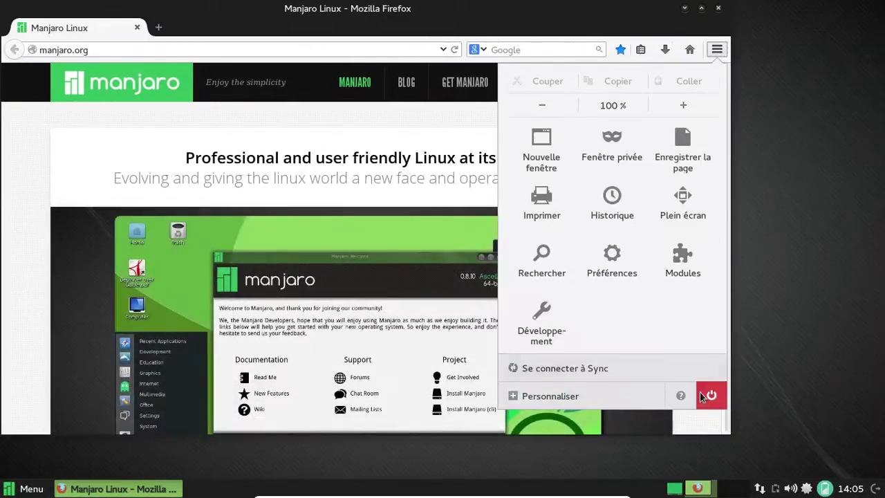
pyautogui.click(681, 394)
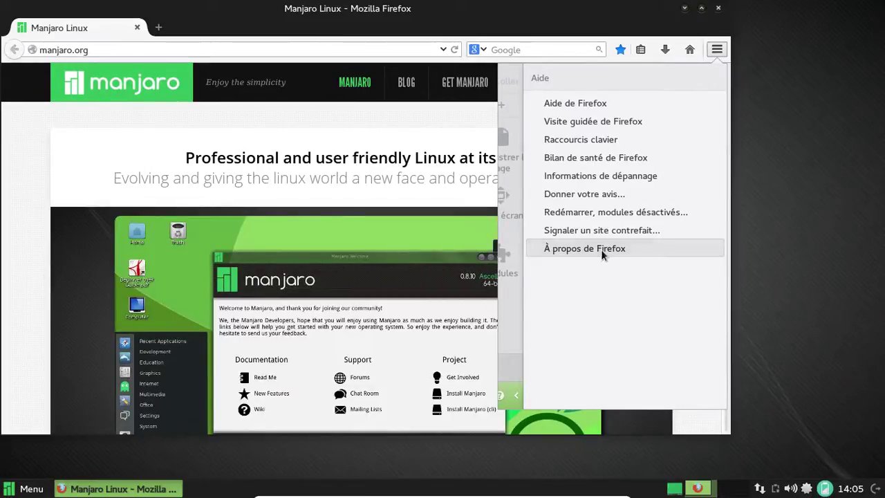
pyautogui.click(600, 249)
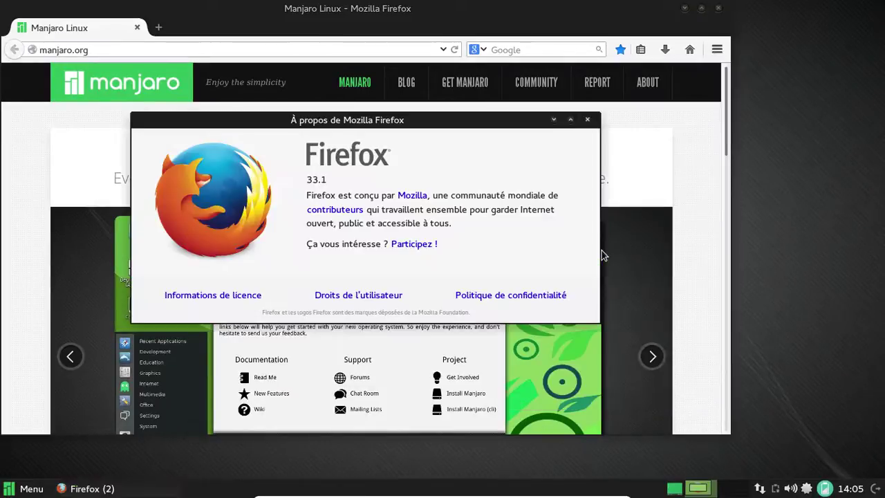
pyautogui.click(592, 120)
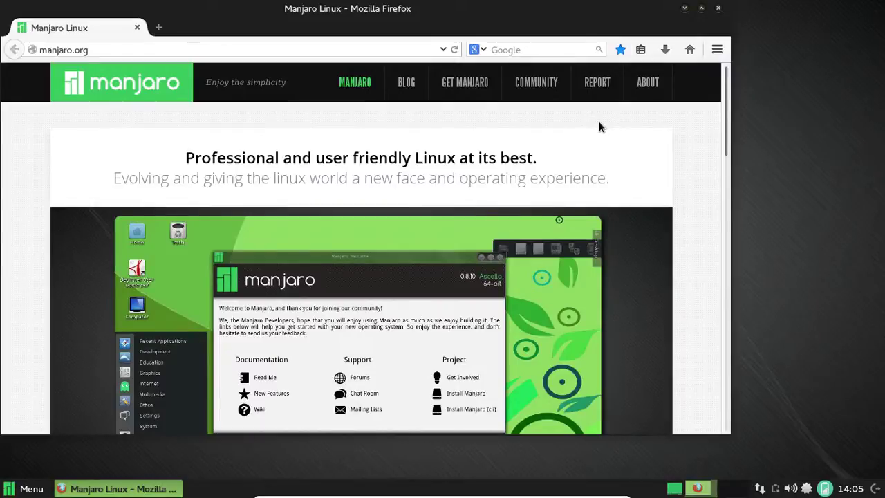
# Open the Manjaro KDE 0.8.11 Release Candidate post from the manjaro.org home page and look through its page
pyautogui.scroll(-7, 682, 139)
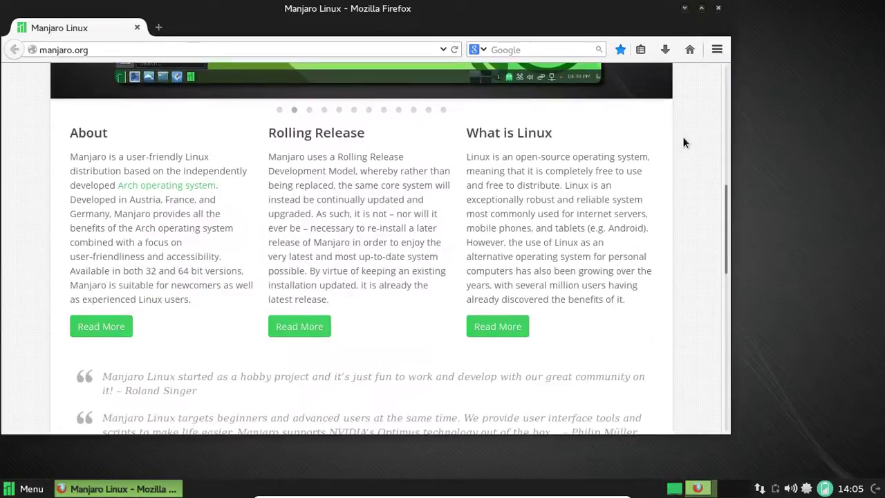
pyautogui.scroll(-5, 683, 138)
pyautogui.click(175, 143)
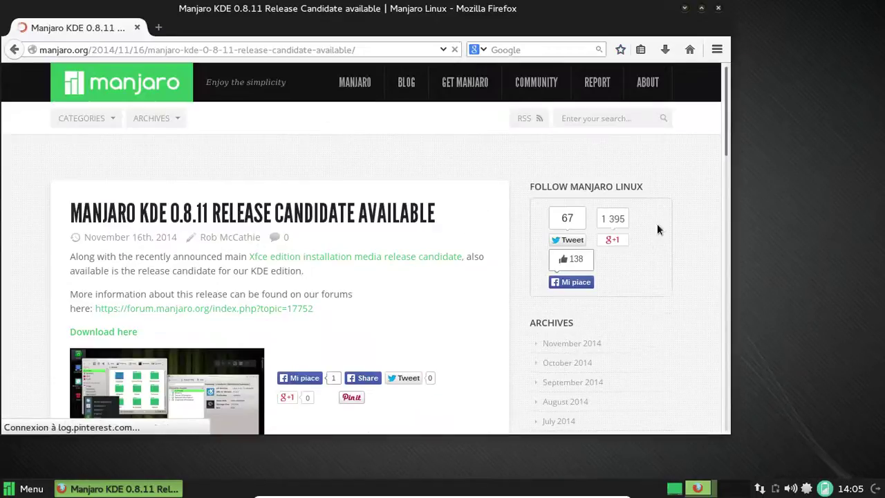
pyautogui.scroll(-5, 653, 216)
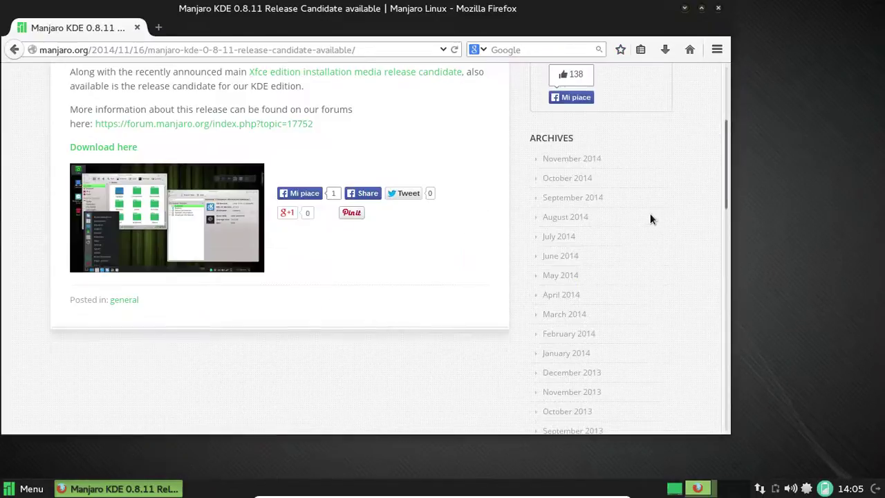
pyautogui.scroll(-10, 650, 215)
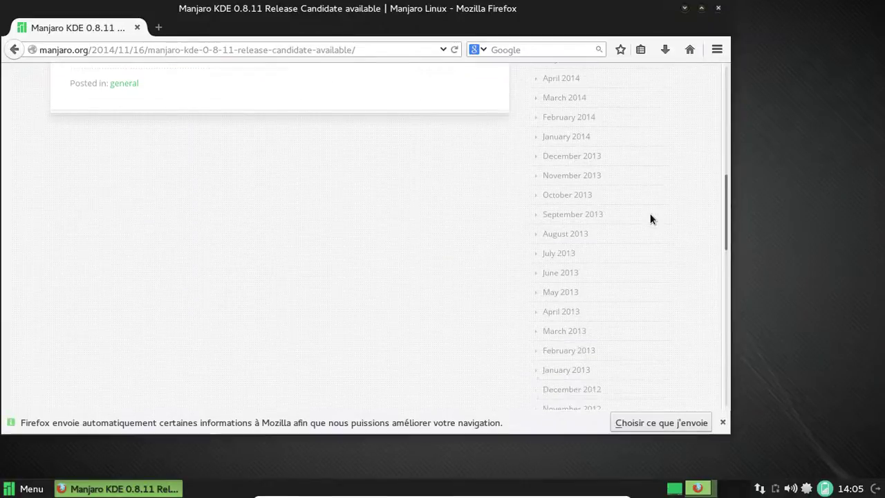
pyautogui.scroll(-4, 650, 216)
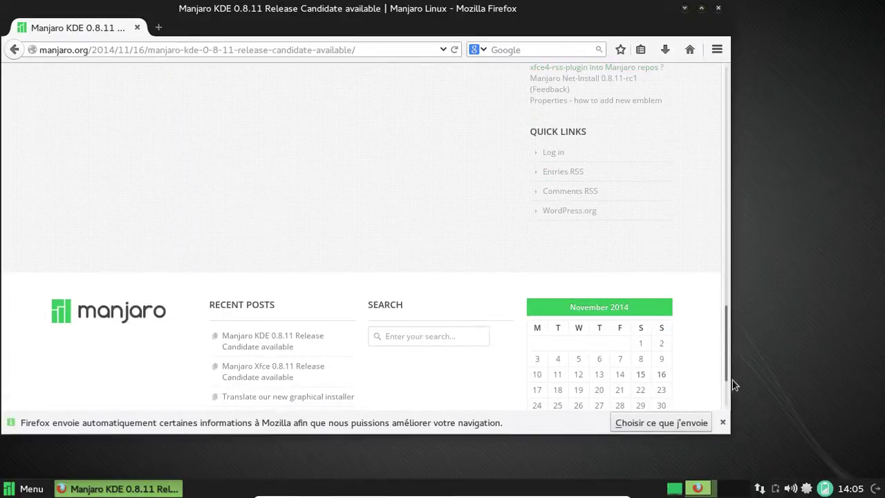
pyautogui.moveTo(729, 372); pyautogui.dragTo(691, 103)
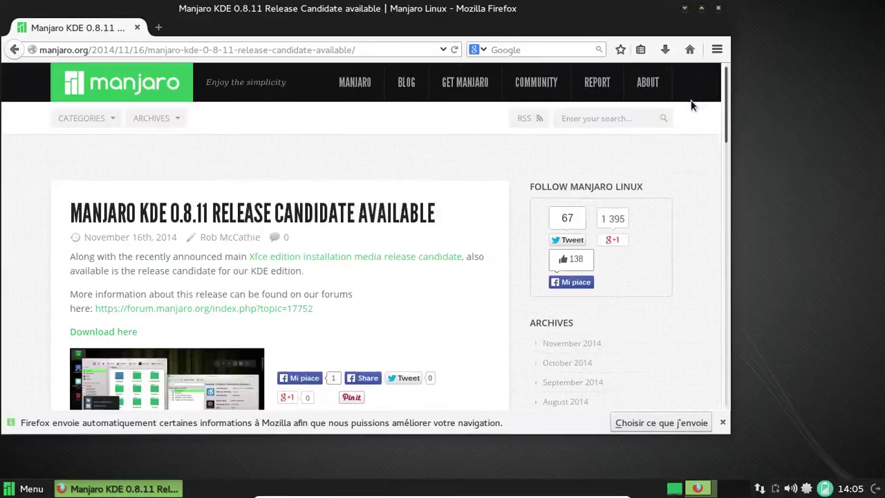
# Replace the Manjaro article tab with a new tab, dismiss the data-sharing notice, and remove the Manjaro Linux thumbnail
pyautogui.click(158, 30)
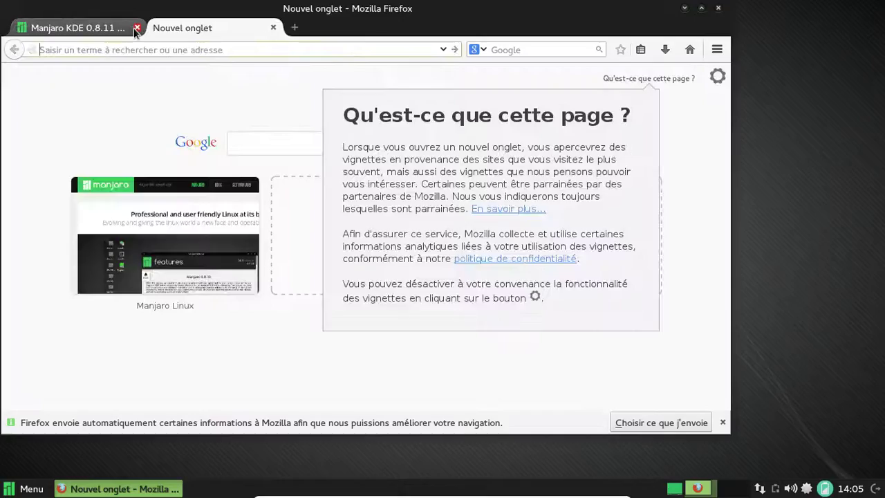
pyautogui.click(137, 28)
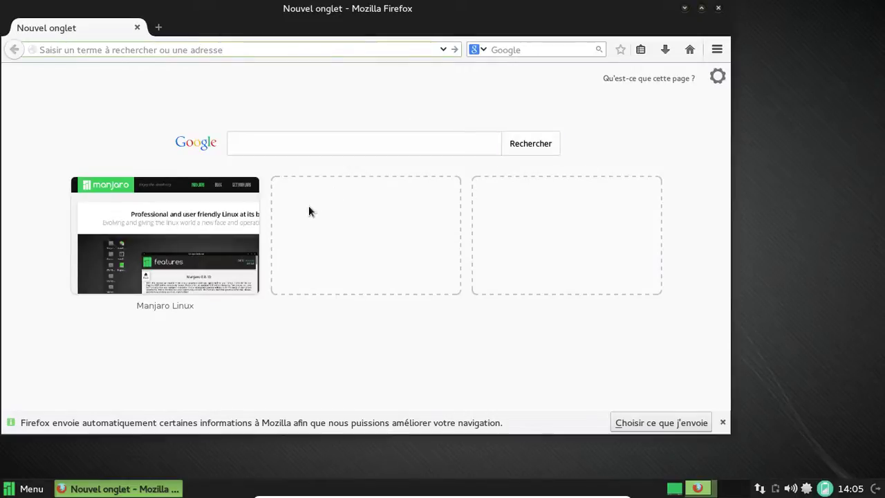
pyautogui.click(722, 422)
pyautogui.click(249, 149)
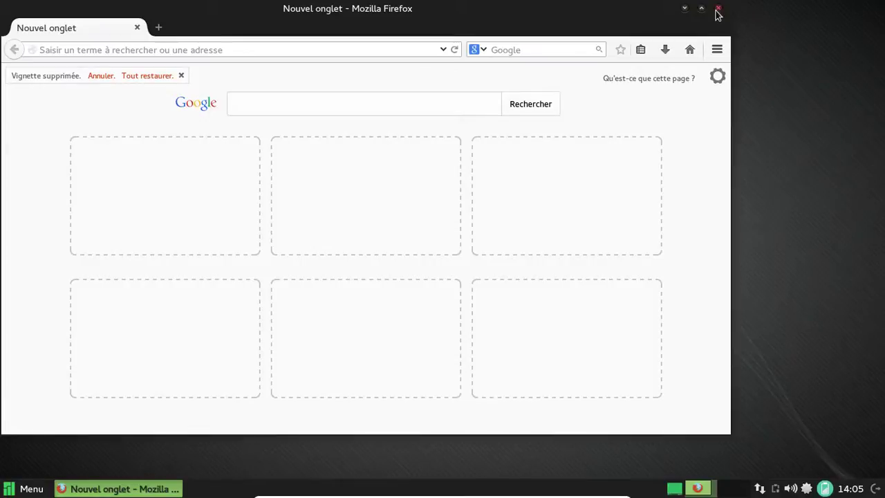
# Customize Firefox by adding the Effacer des données button to the toolbar, and exit customization
pyautogui.click(716, 54)
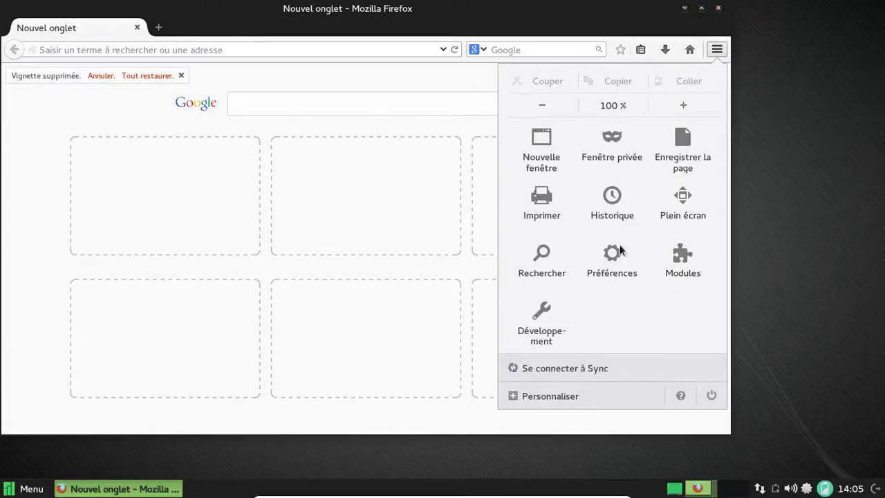
pyautogui.click(561, 400)
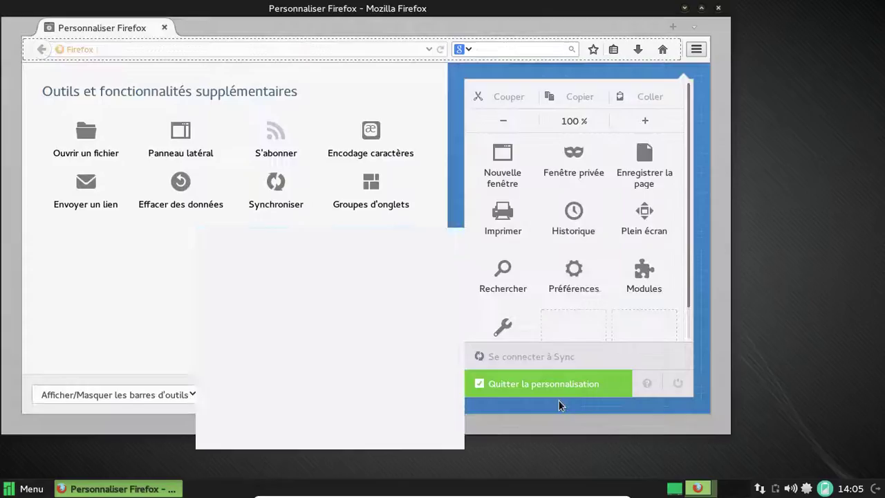
pyautogui.click(450, 232)
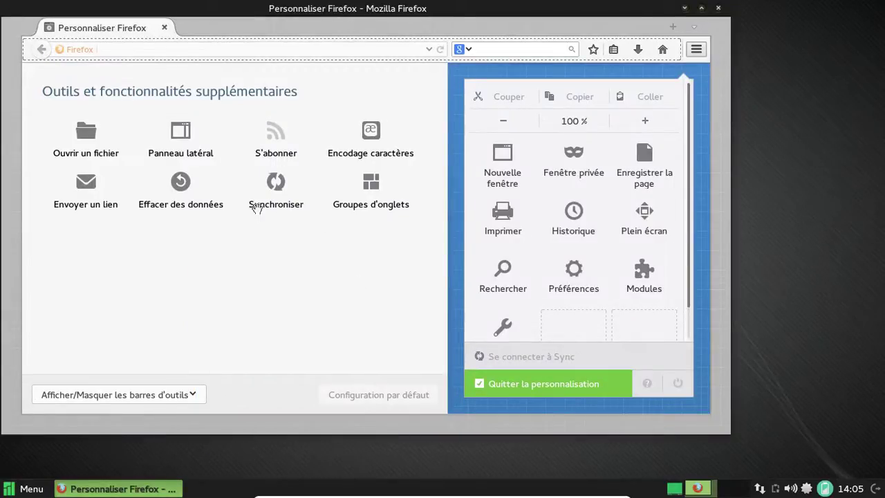
pyautogui.moveTo(181, 181); pyautogui.dragTo(670, 51)
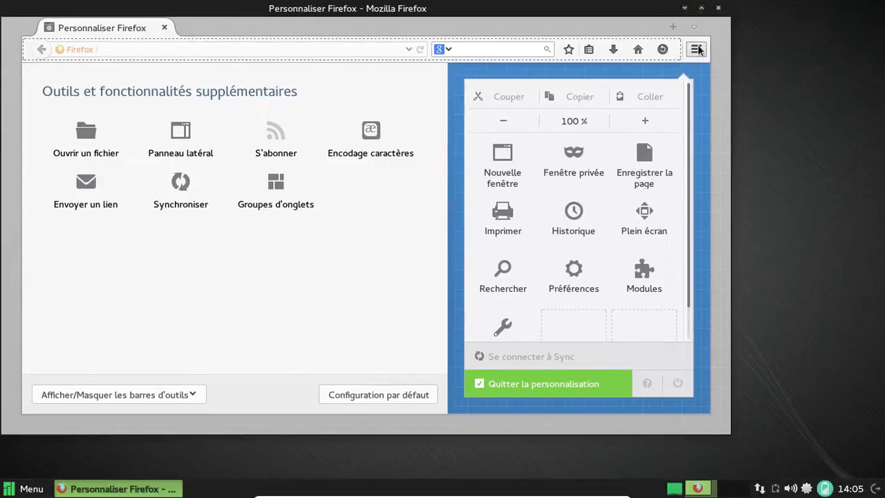
pyautogui.click(697, 49)
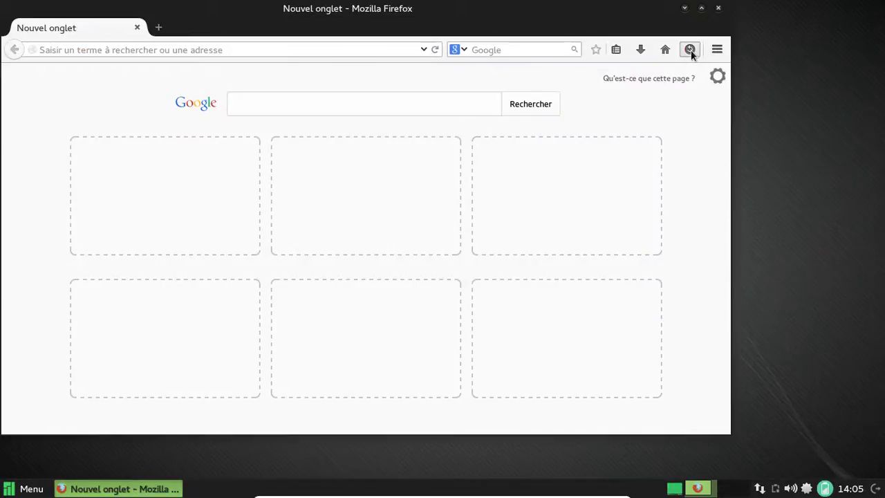
# Erase the last 24 hours of browsing data and dismiss the confirmation
pyautogui.click(691, 50)
pyautogui.click(571, 135)
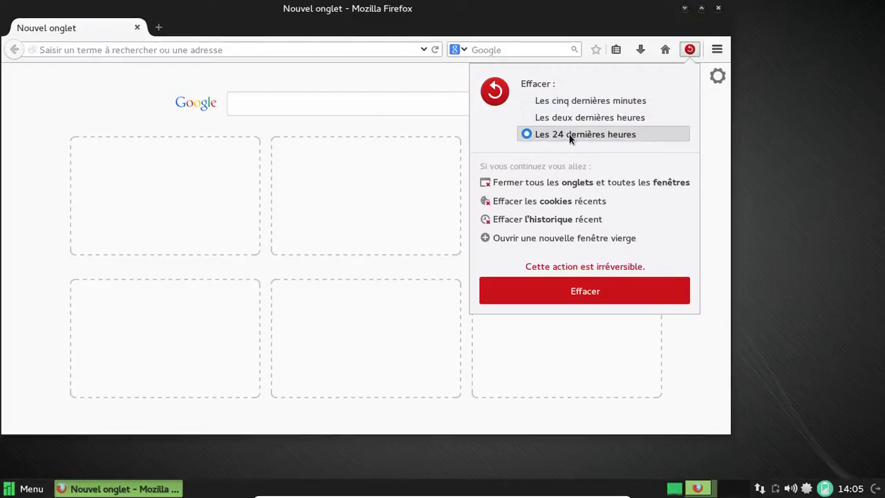
pyautogui.click(559, 293)
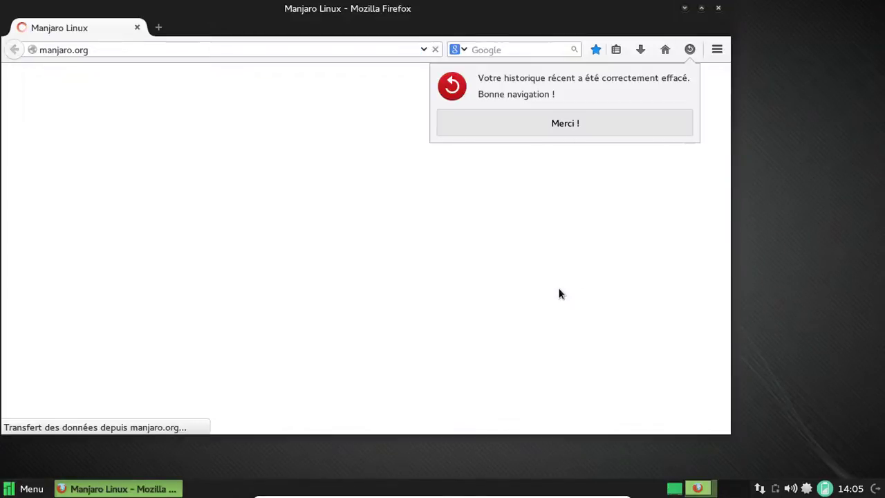
pyautogui.click(715, 144)
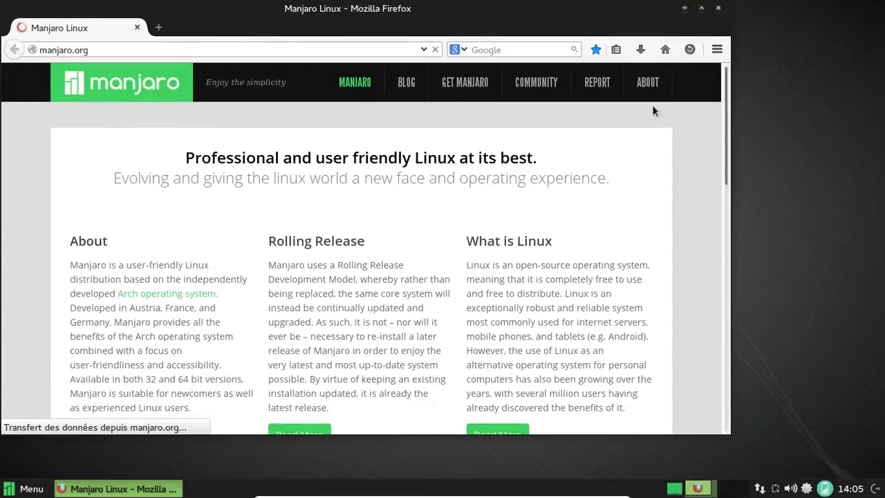
# Set the search bar's engine to DuckDuckGo
pyautogui.click(459, 50)
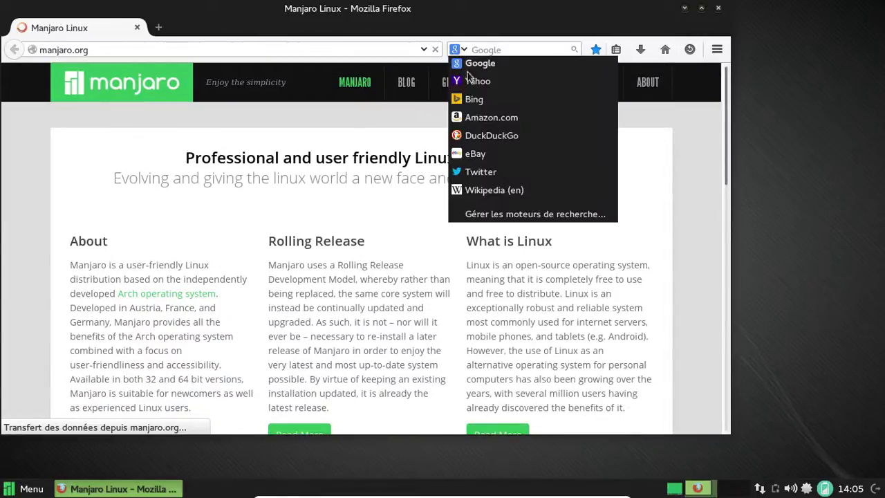
pyautogui.click(487, 135)
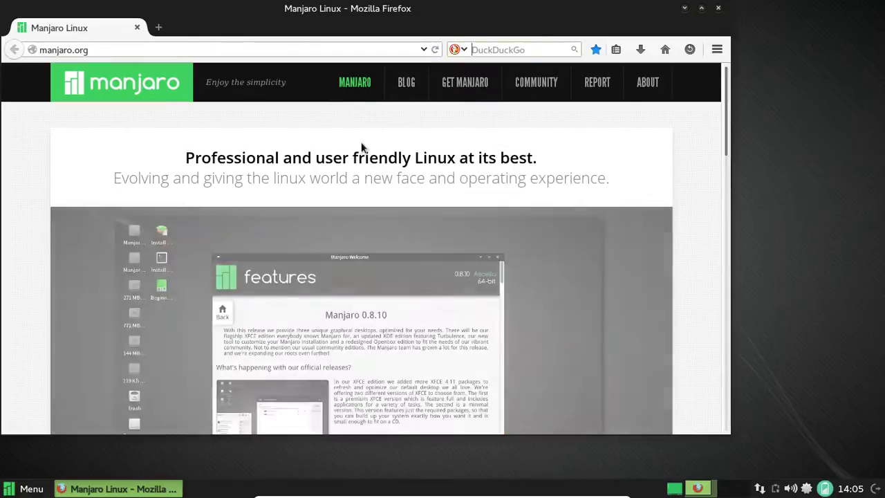
# Load the Firefox home page, and open about:home in a new tab
pyautogui.click(665, 51)
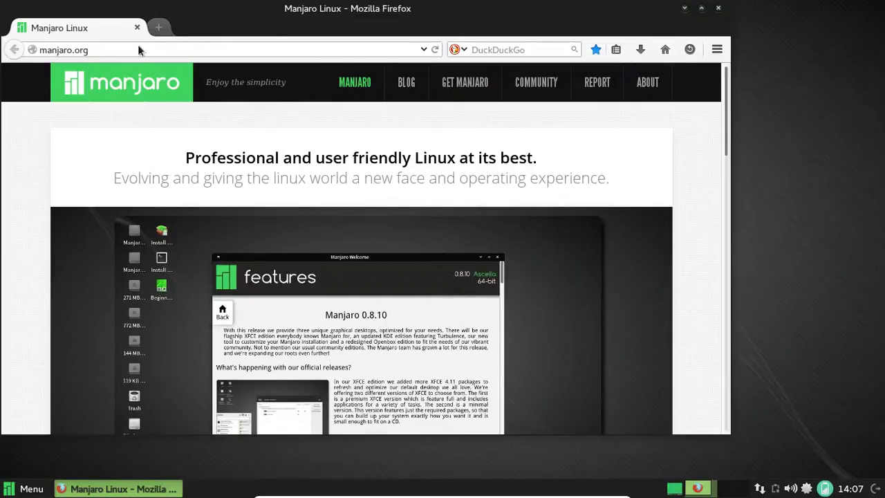
pyautogui.hotkey('ctrl', 't')
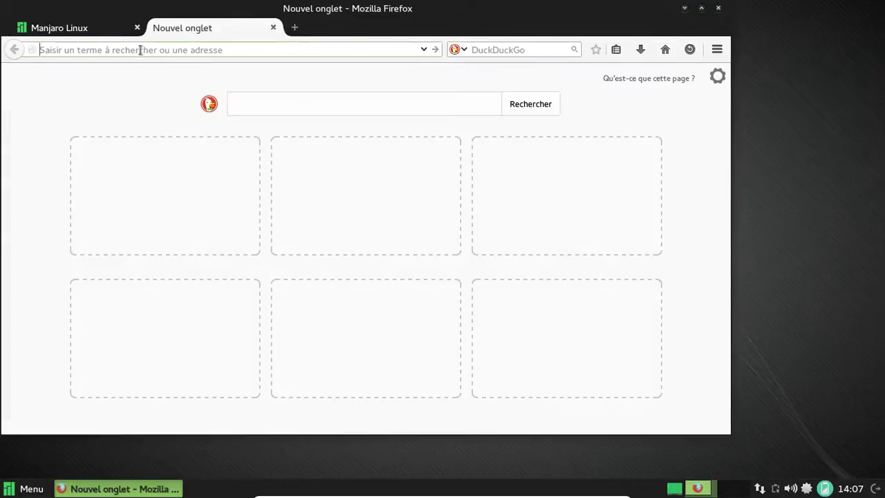
pyautogui.write('about:home')
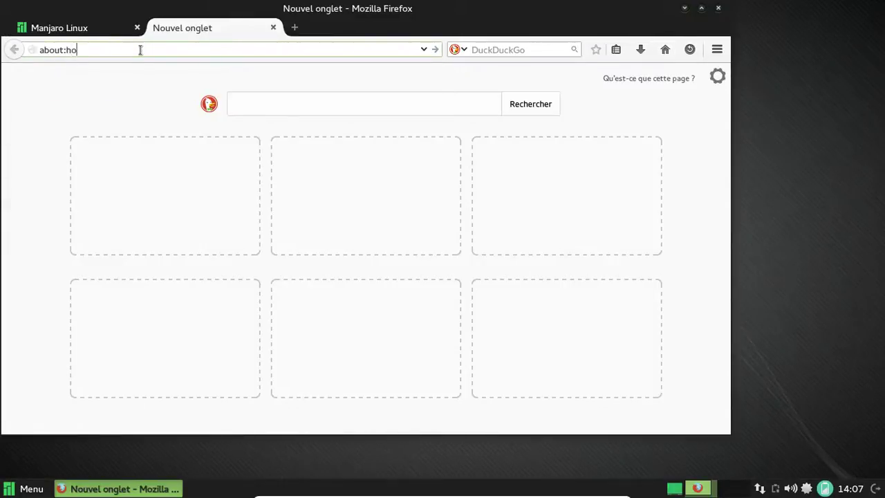
pyautogui.press('Return')
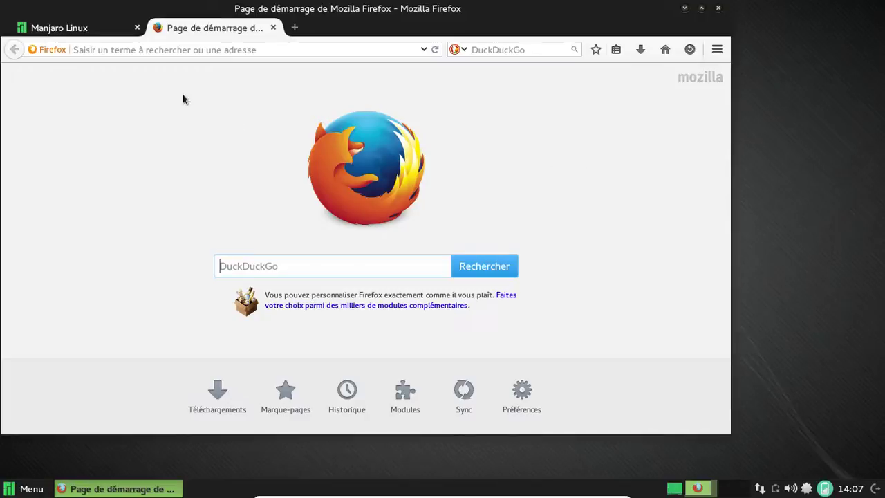
# Return to the Manjaro Linux tab and quit Firefox, confirming closure of all open tabs
pyautogui.click(132, 28)
pyautogui.click(718, 8)
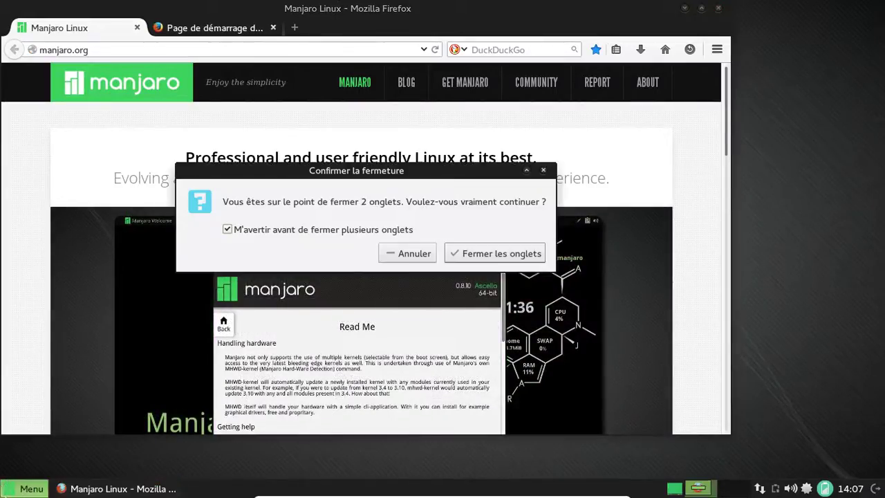
pyautogui.click(493, 250)
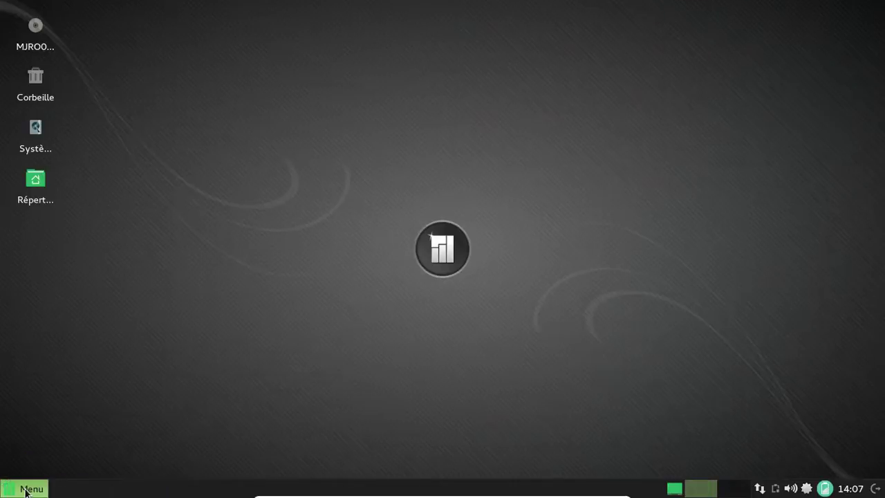
# Browse the Multimédia applications and launch Guayadeque Music Player
pyautogui.click(25, 489)
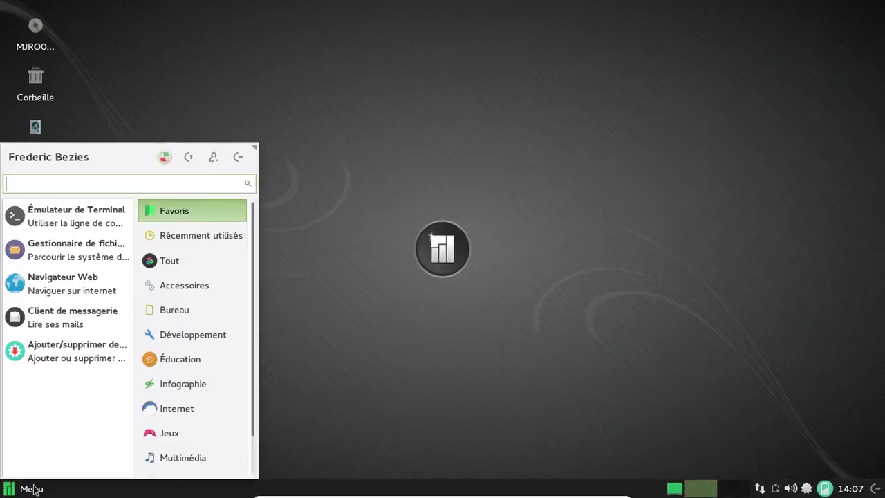
pyautogui.click(182, 427)
pyautogui.click(186, 449)
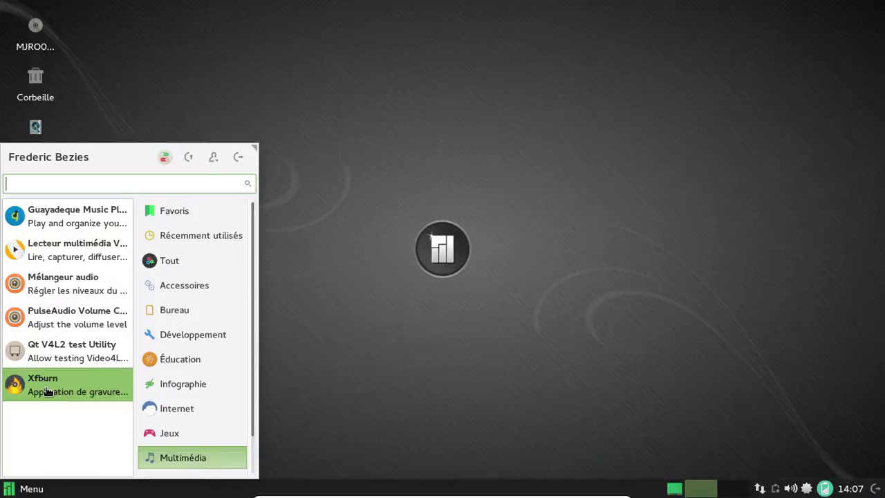
pyautogui.click(52, 210)
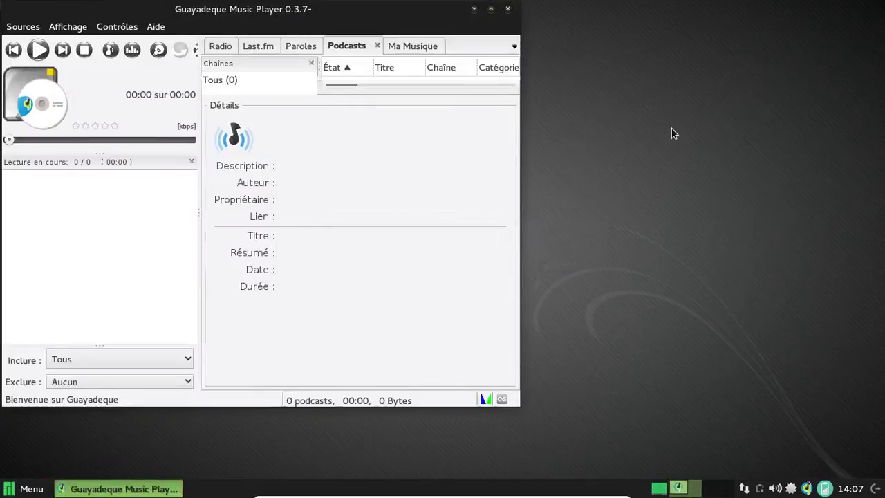
# View Guayadeque's about information, dismiss it, and quit the player with confirmation
pyautogui.click(154, 28)
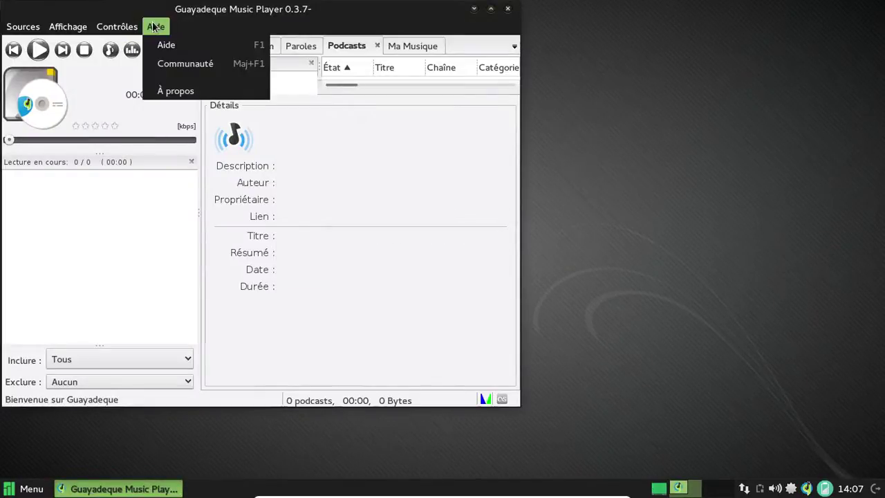
pyautogui.click(184, 84)
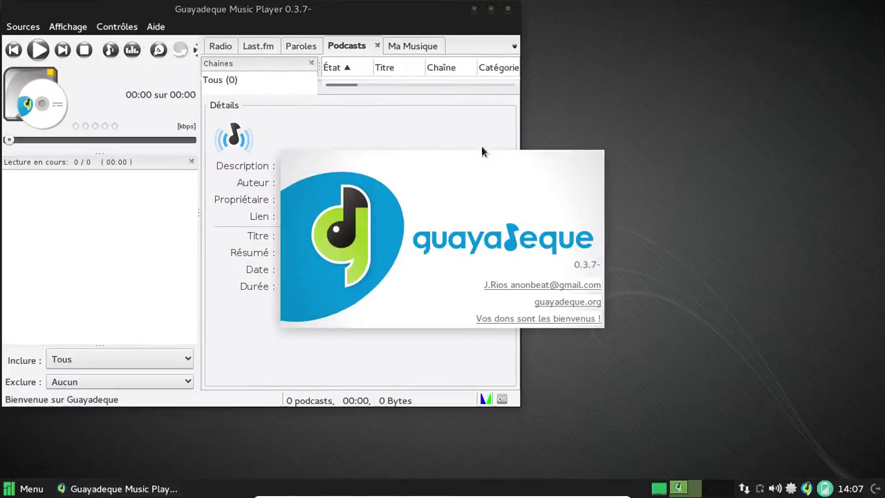
pyautogui.click(527, 188)
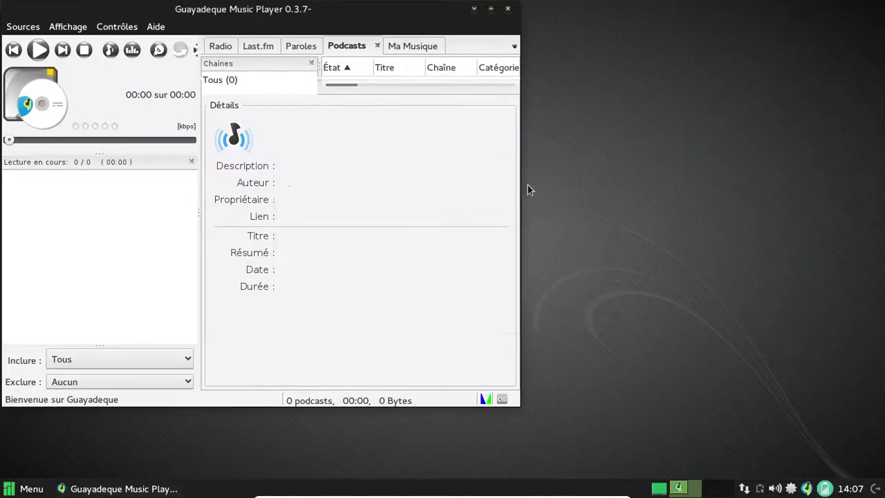
pyautogui.click(509, 10)
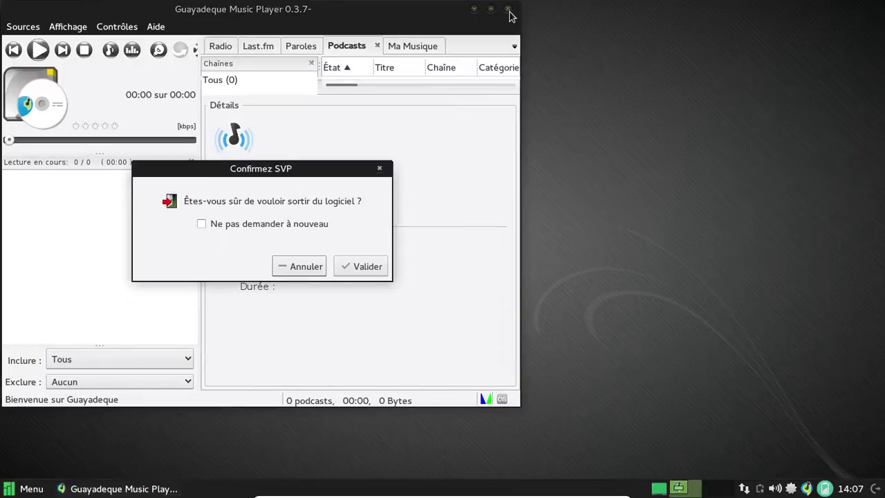
pyautogui.click(340, 265)
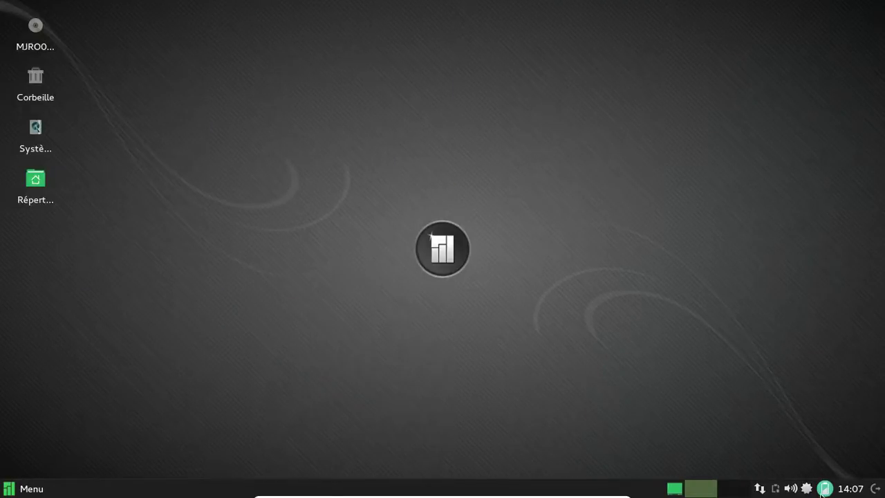
# Launch the package manager (Ajouter/supprimer) from the Système applications
pyautogui.click(30, 491)
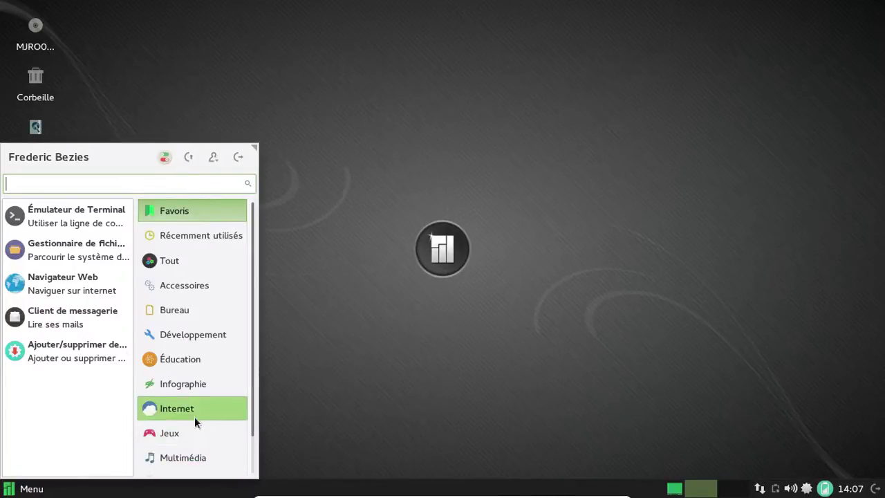
pyautogui.scroll(-2, 194, 416)
pyautogui.click(195, 462)
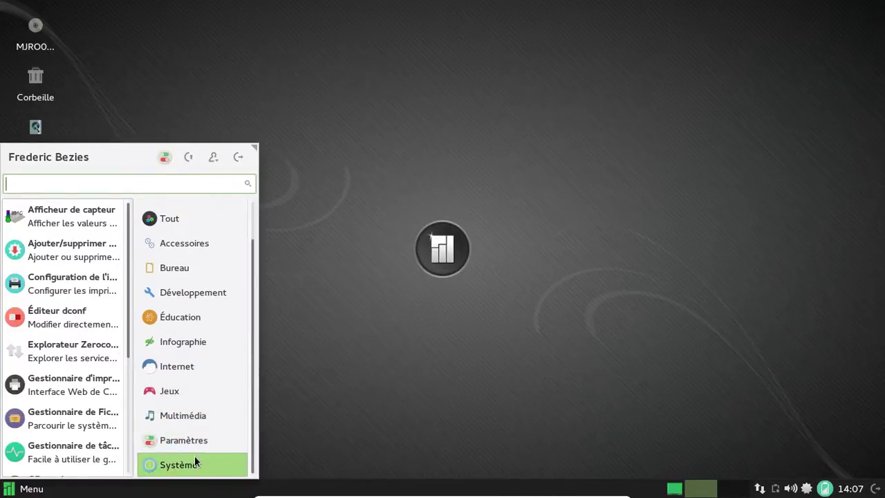
pyautogui.click(93, 248)
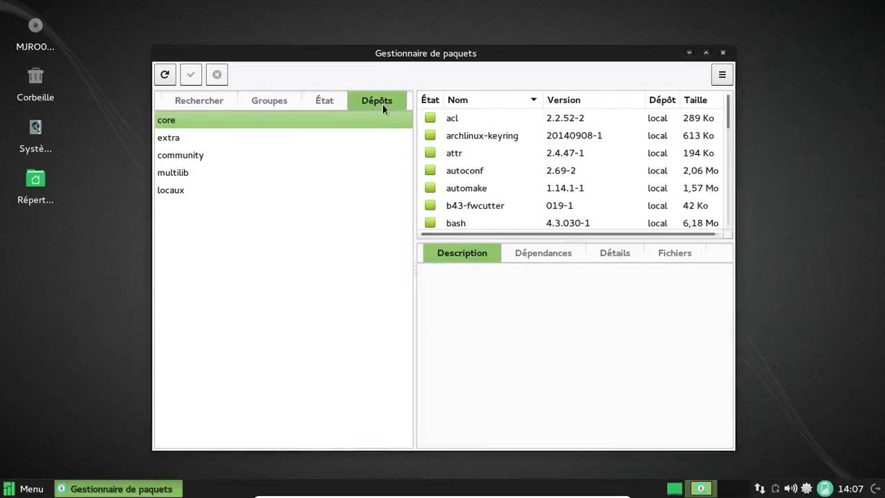
# Examine the package lists of the locaux, multilib, community, extra and core repositories
pyautogui.click(209, 185)
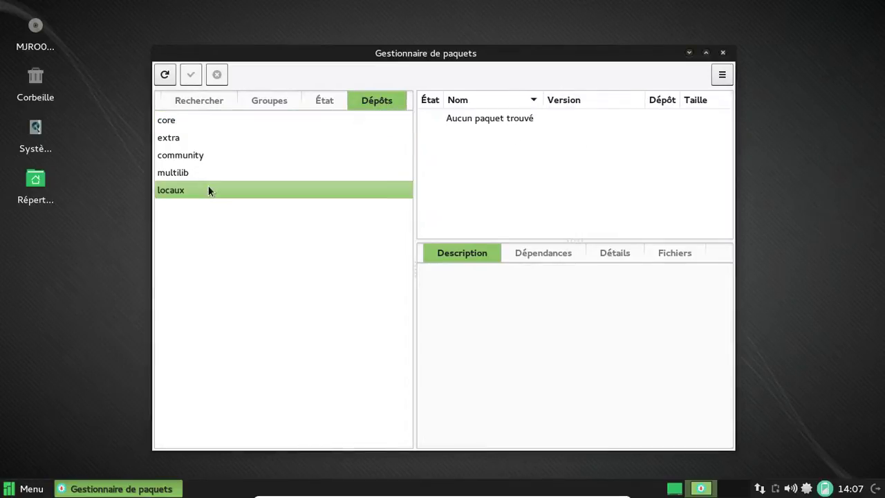
pyautogui.click(191, 172)
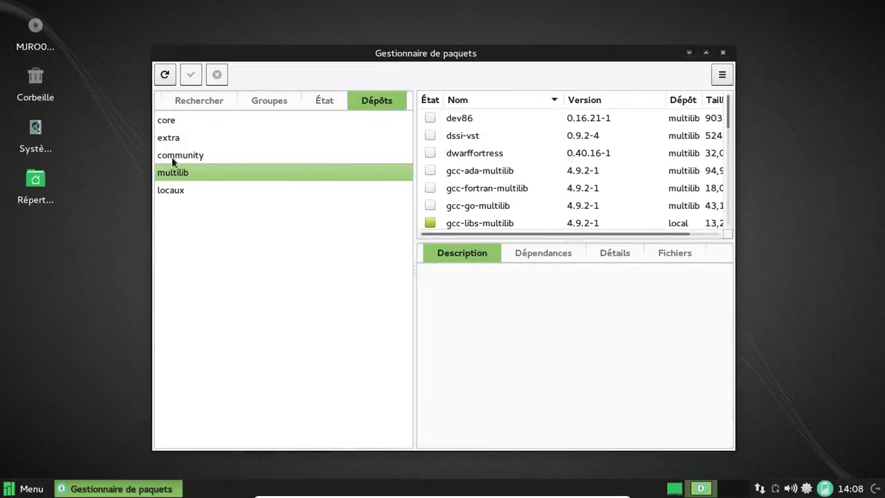
pyautogui.click(172, 156)
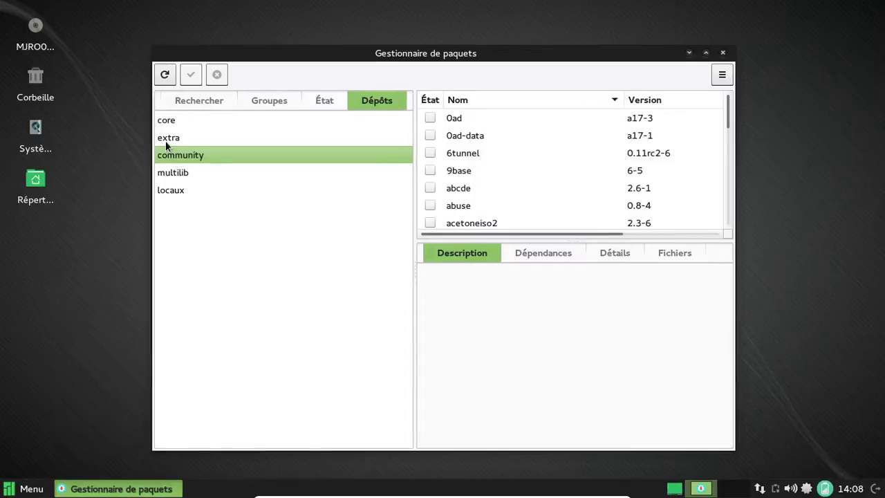
pyautogui.click(166, 140)
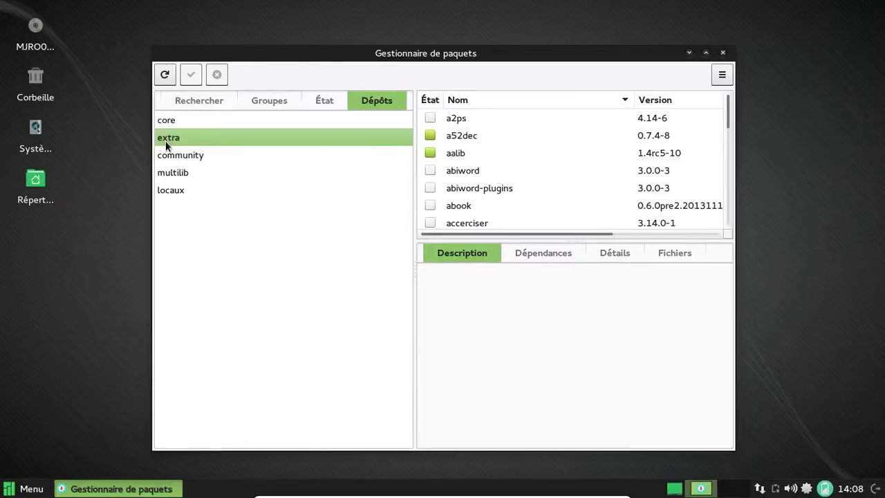
pyautogui.click(163, 122)
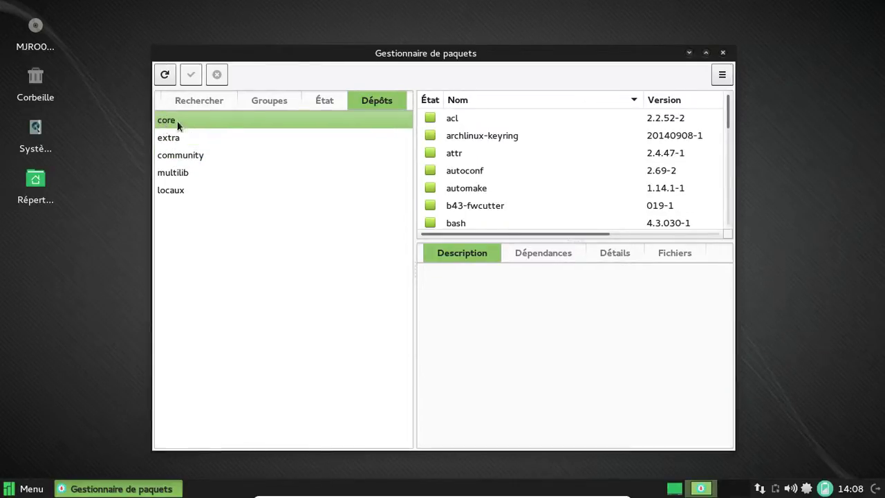
# List the Orphelins packages by state and mark all of them for removal
pyautogui.click(324, 100)
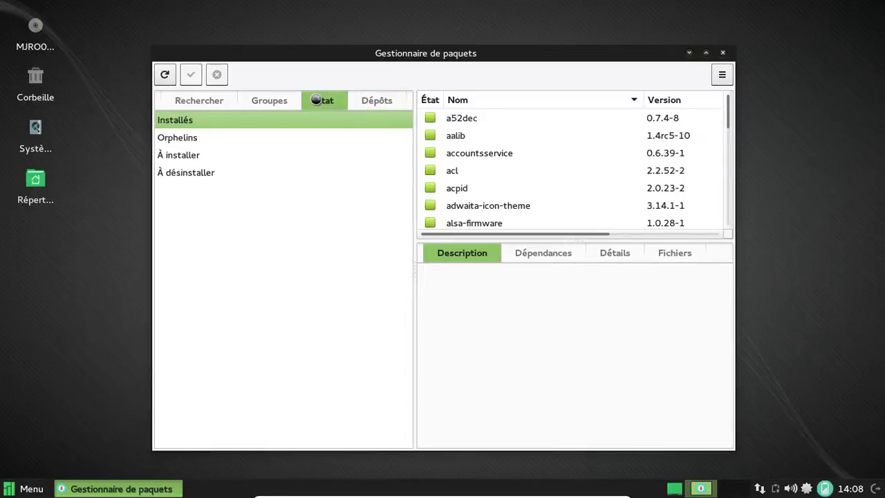
pyautogui.click(199, 141)
pyautogui.scroll(-3, 593, 125)
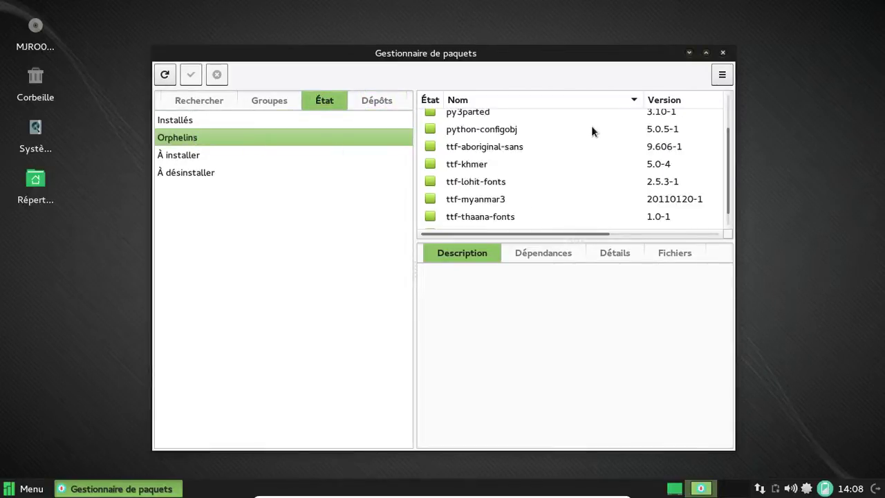
pyautogui.click(565, 151)
pyautogui.hotkey('ctrl', 'a')
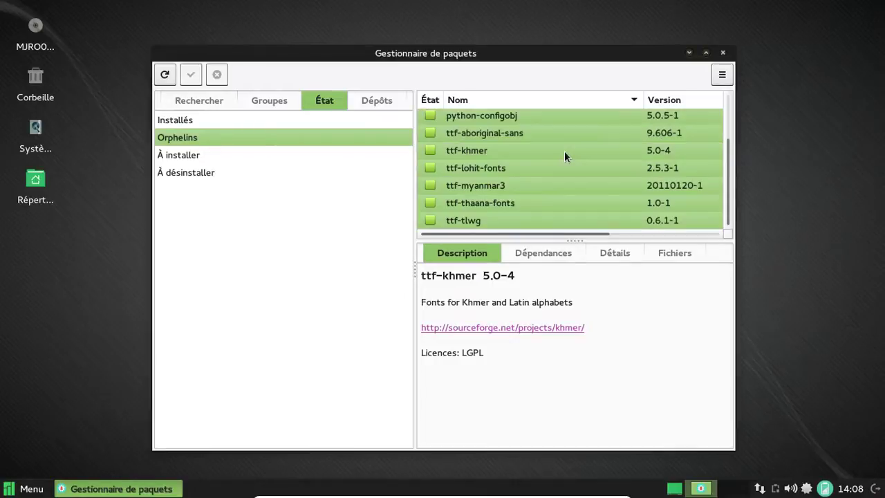
pyautogui.rightClick(565, 152)
pyautogui.click(585, 197)
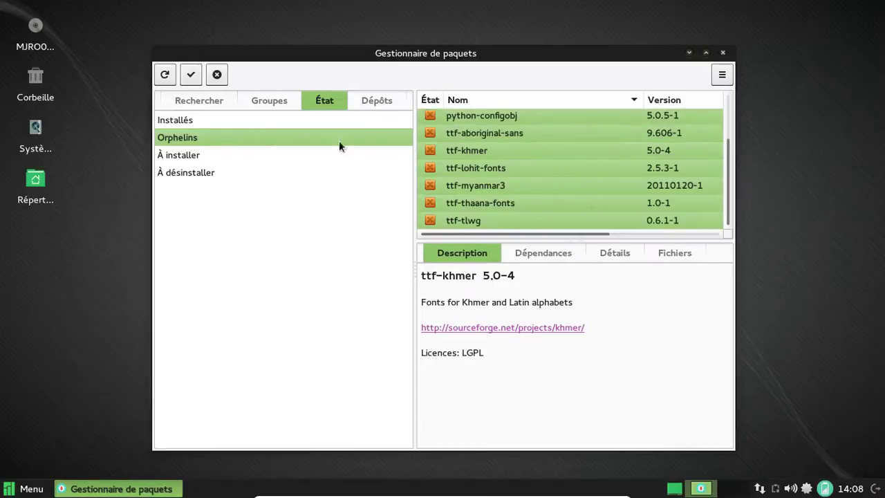
# Apply the removal of the marked orphans, authenticate with the account password, and expand the progress details
pyautogui.click(191, 77)
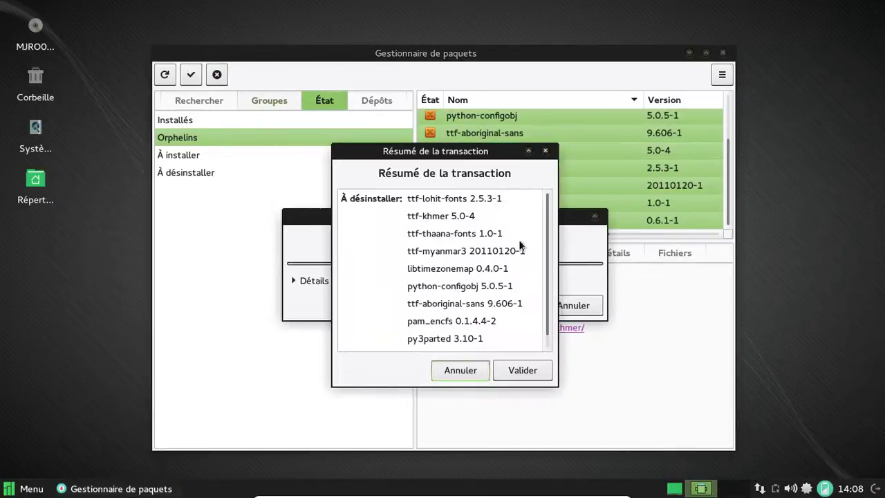
pyautogui.click(510, 372)
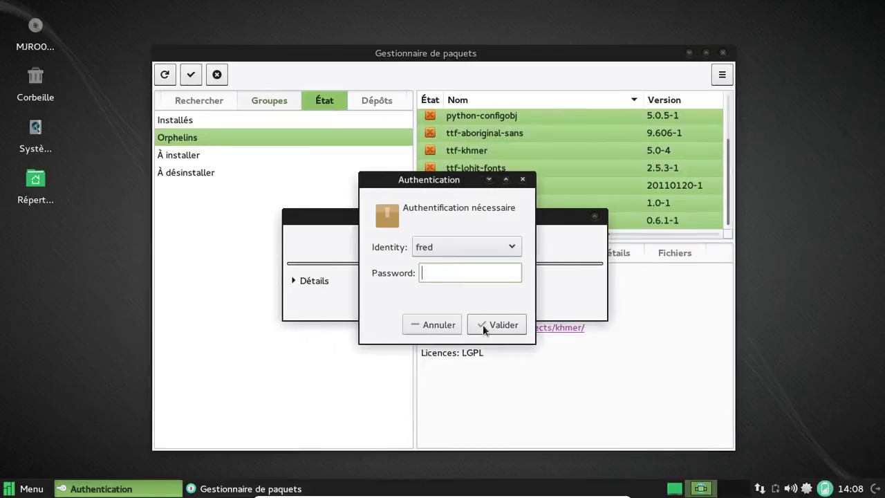
pyautogui.write('••••••••')
pyautogui.press('Return')
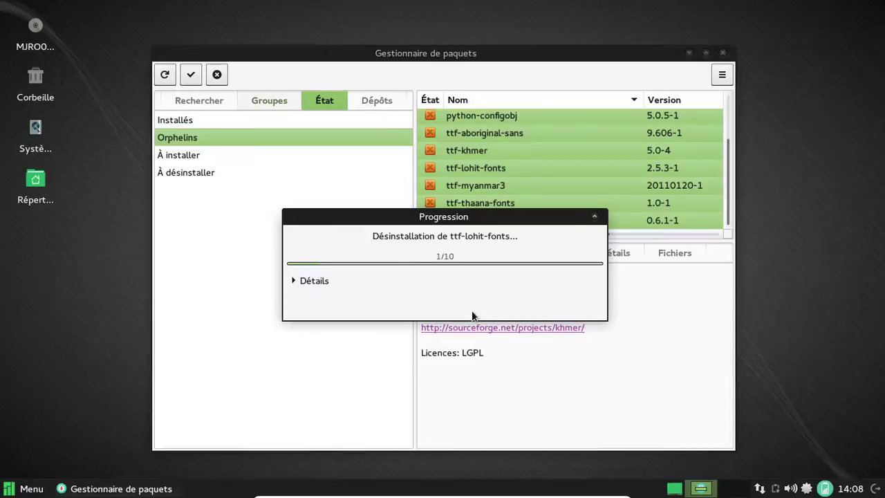
pyautogui.click(304, 280)
pyautogui.moveTo(395, 216); pyautogui.dragTo(393, 169)
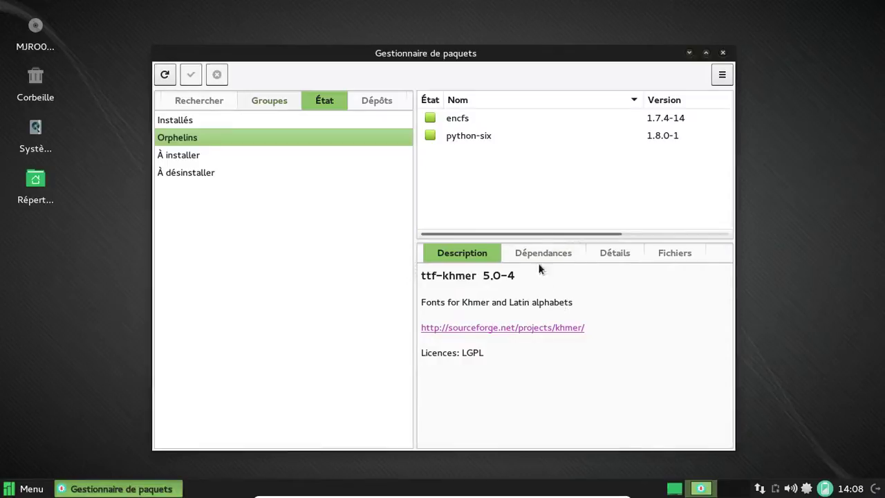
# Mark the orphan packages encfs and python-six for removal, and apply and confirm their uninstallation
pyautogui.click(430, 119)
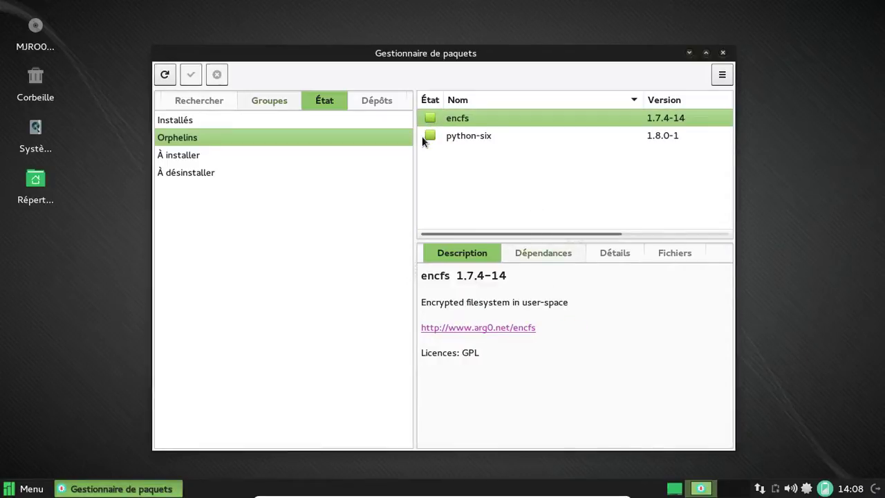
pyautogui.keyDown('ctrl'); pyautogui.click(455, 138); pyautogui.keyUp('ctrl')
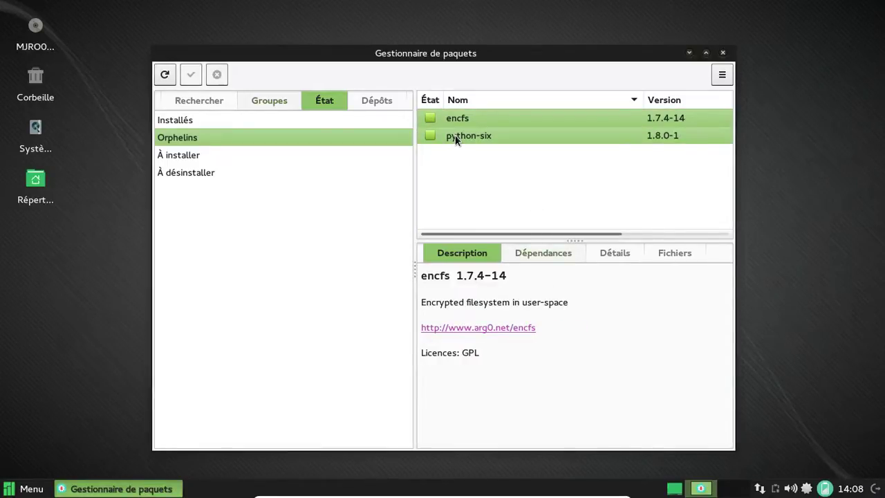
pyautogui.rightClick(455, 138)
pyautogui.click(526, 182)
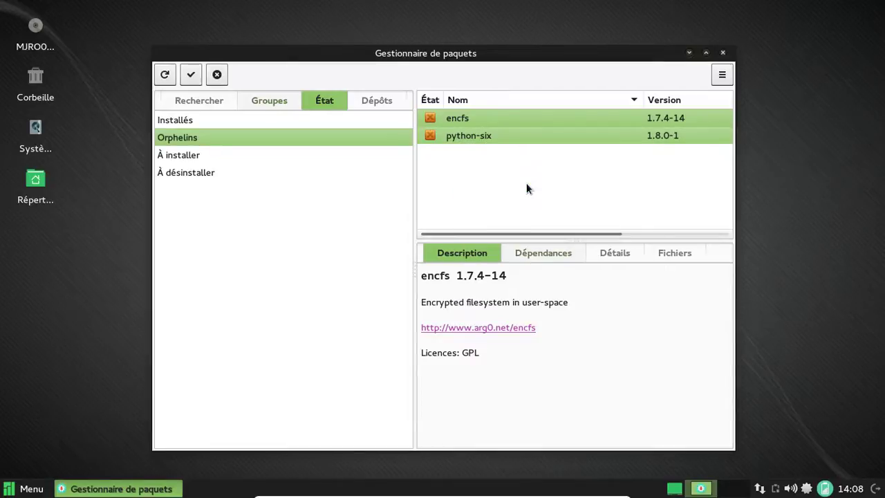
pyautogui.click(199, 79)
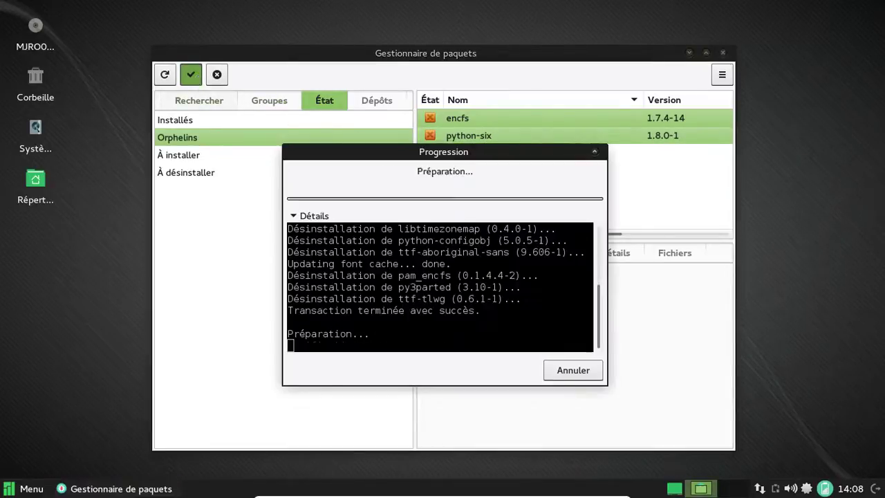
pyautogui.click(522, 370)
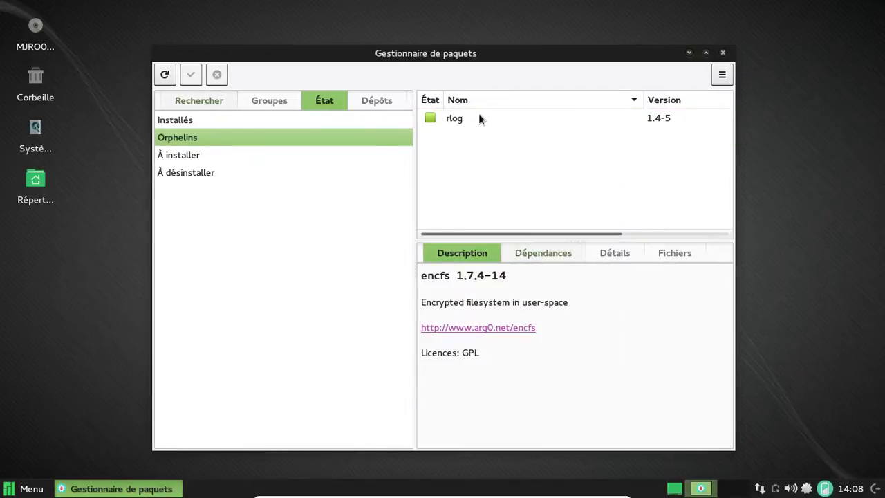
# Mark the orphan package rlog for removal, and apply and confirm its uninstallation
pyautogui.click(479, 116)
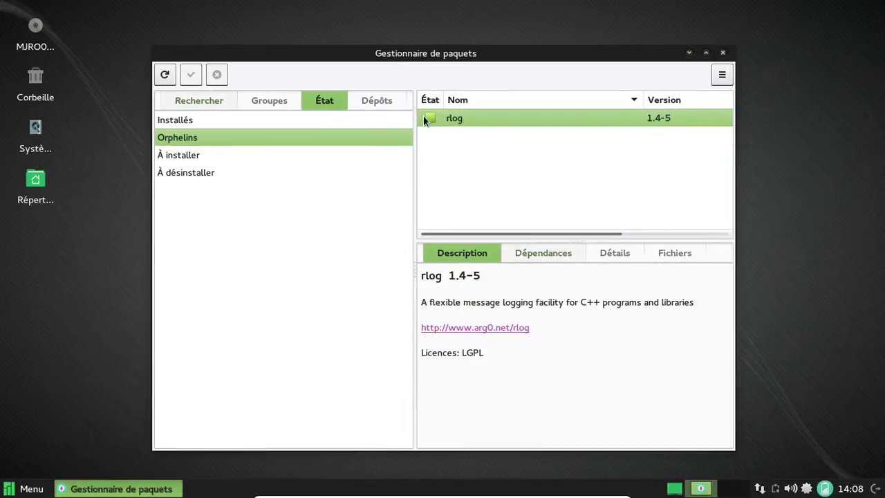
pyautogui.rightClick(423, 115)
pyautogui.click(473, 166)
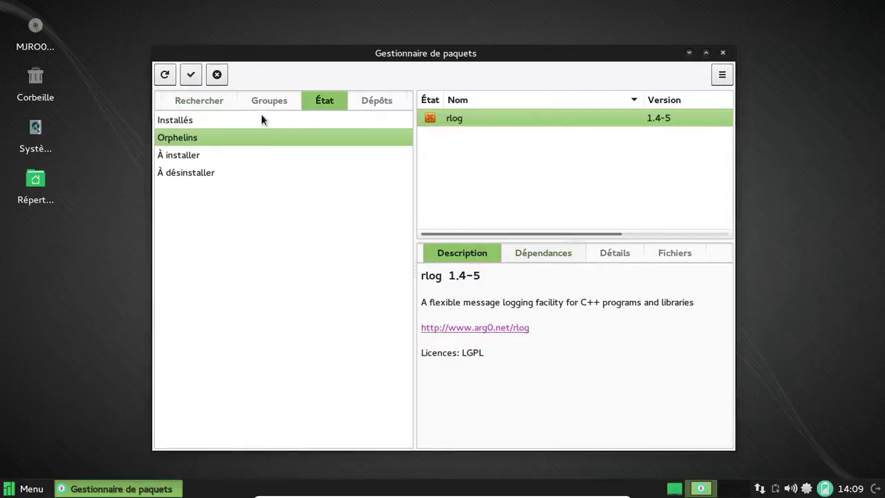
pyautogui.click(191, 74)
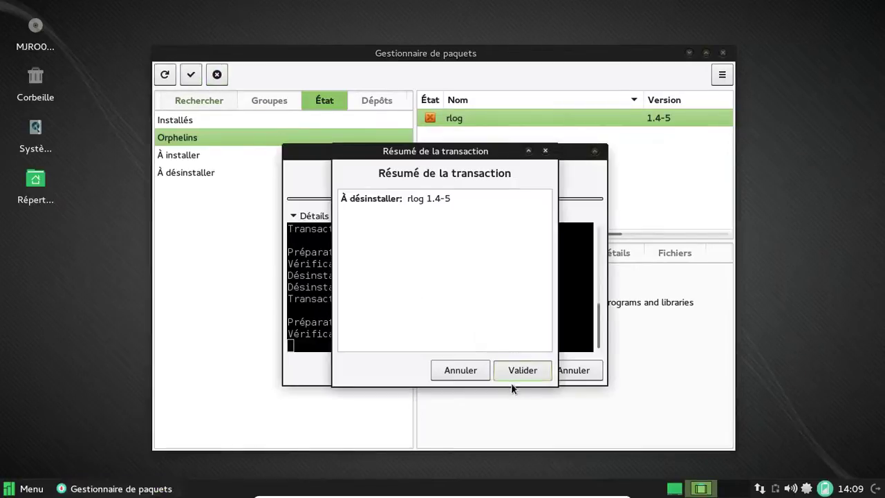
pyautogui.click(516, 372)
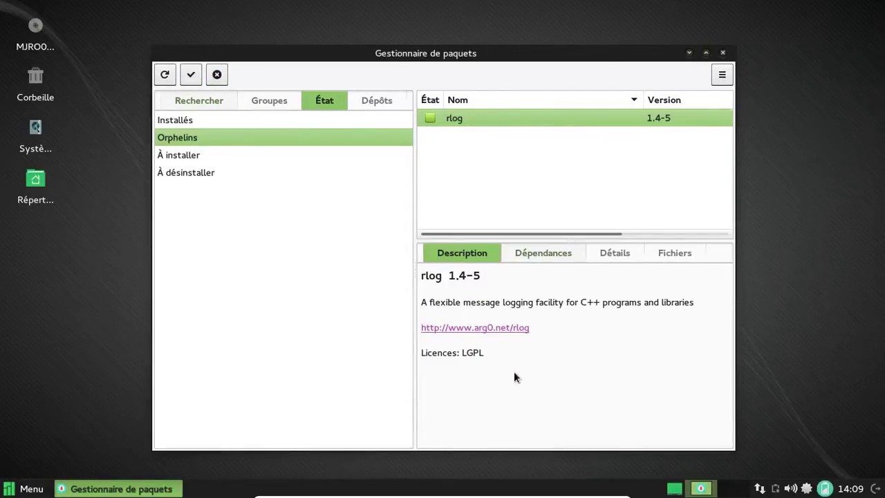
# List the installed packages, and view and close the package manager's version information
pyautogui.click(213, 155)
pyautogui.click(177, 119)
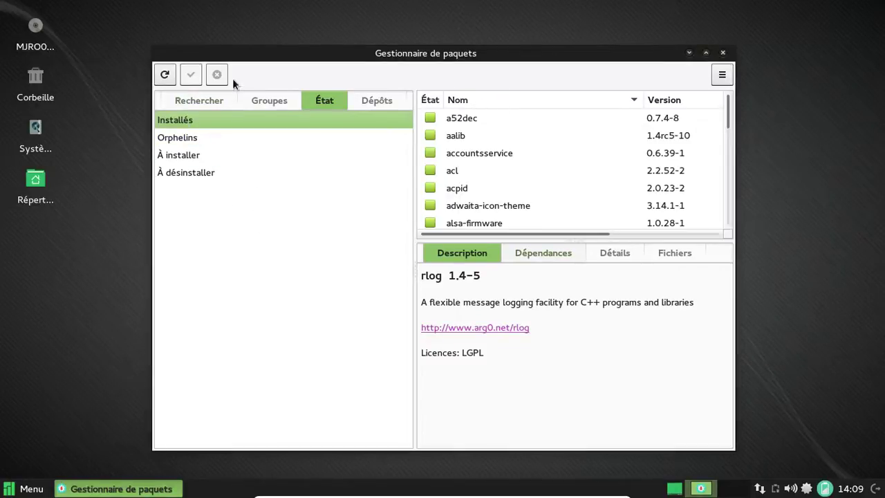
pyautogui.click(722, 74)
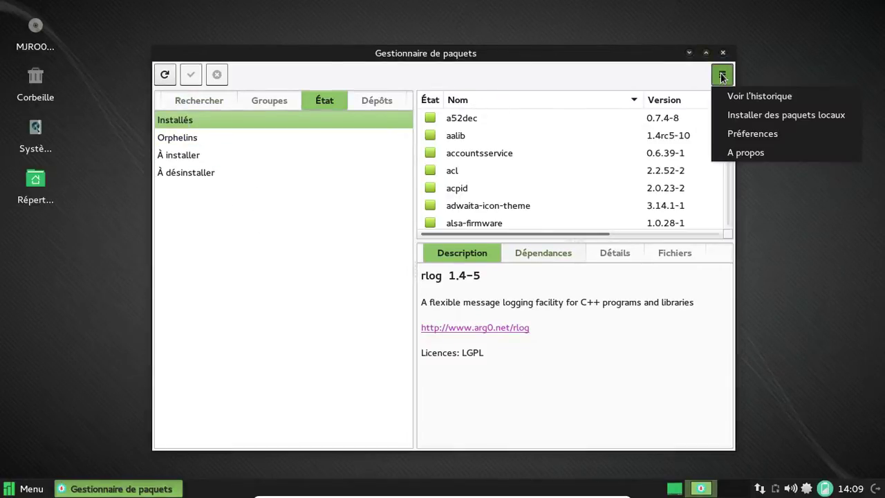
pyautogui.click(739, 152)
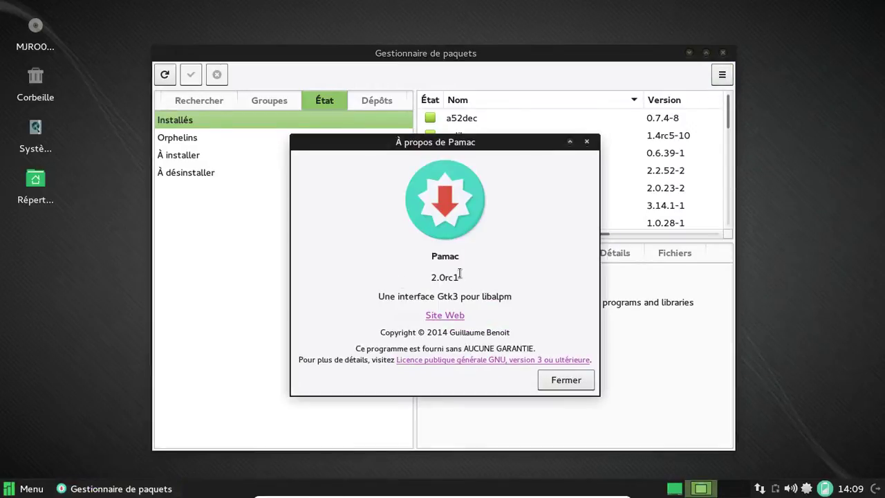
pyautogui.click(577, 382)
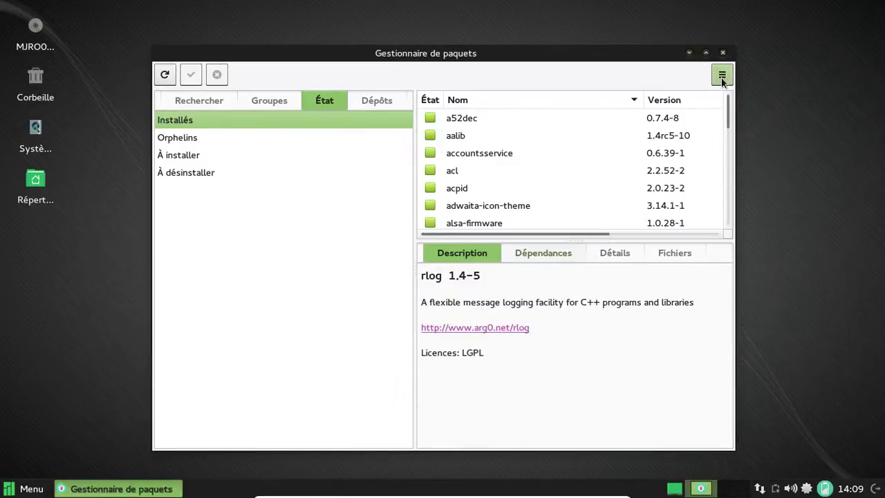
# Search the packages for gstreamer
pyautogui.click(185, 103)
pyautogui.write('ge')
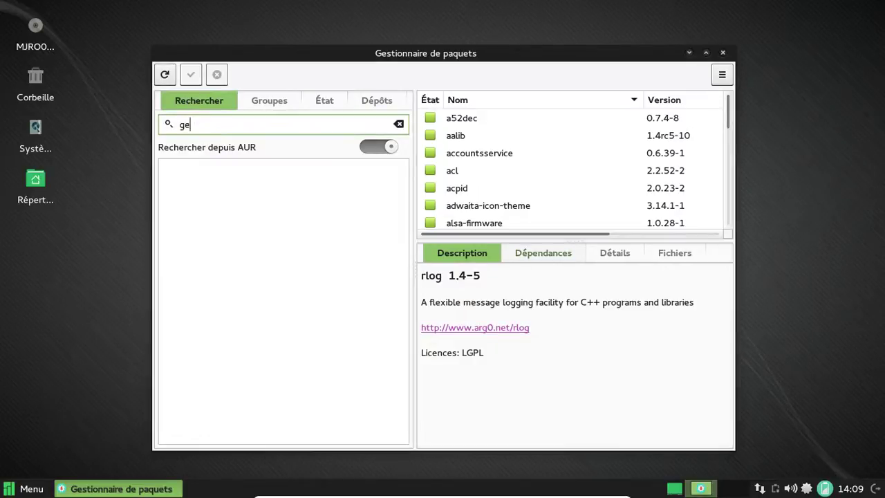
pyautogui.write('treamer')
pyautogui.press('Return')
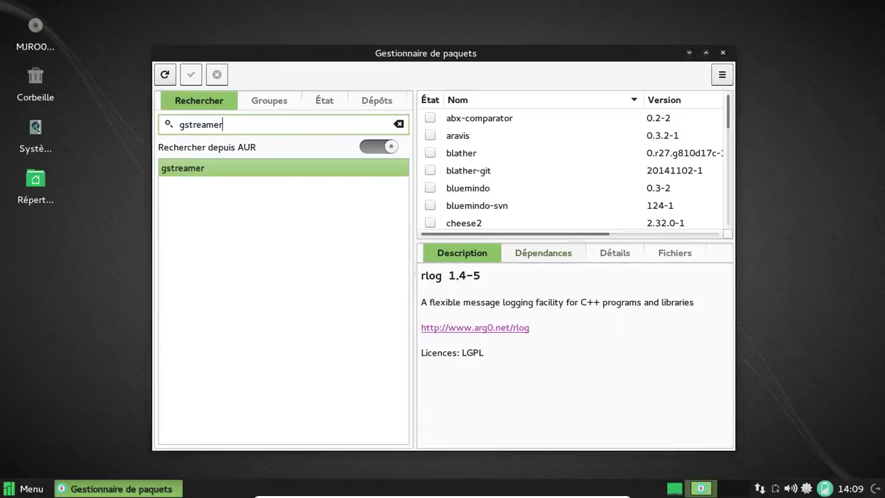
# Examine the gstreamer search results, checking which gst and gstreamer0.10 plugin packages are installed
pyautogui.scroll(-3, 556, 144)
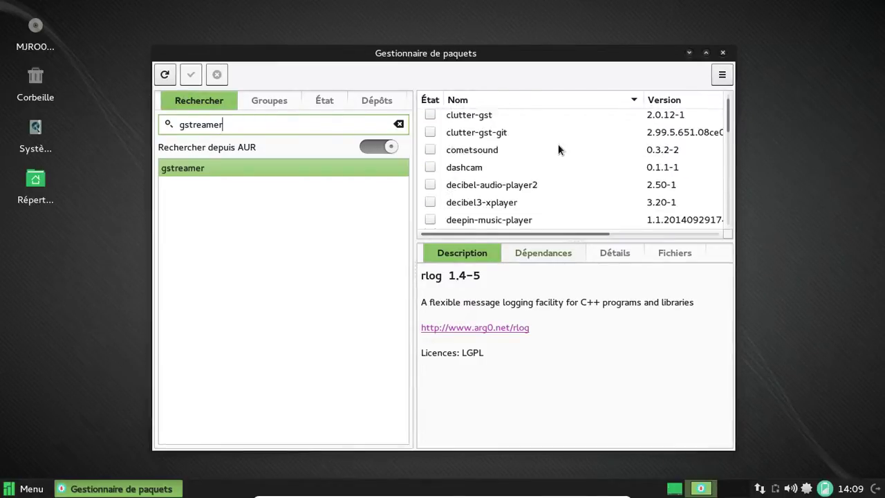
pyautogui.scroll(-3, 559, 149)
pyautogui.scroll(-5, 559, 150)
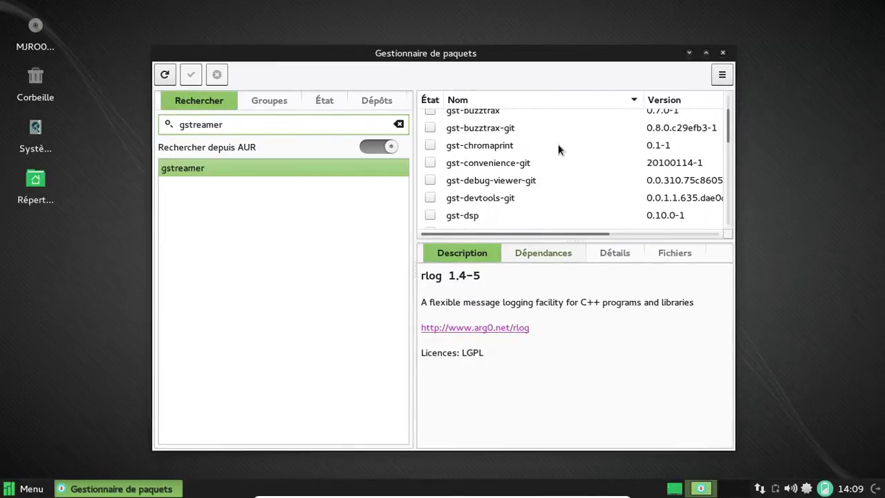
pyautogui.scroll(-2, 559, 150)
pyautogui.scroll(-5, 559, 150)
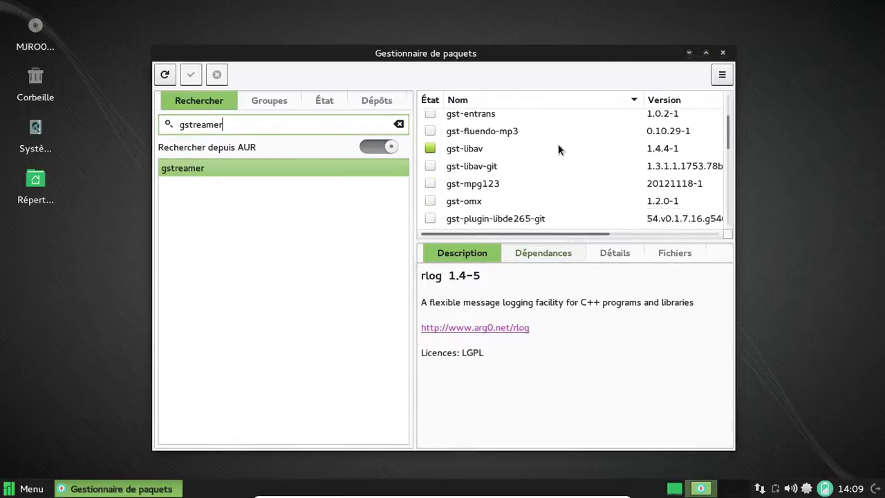
pyautogui.scroll(-5, 558, 150)
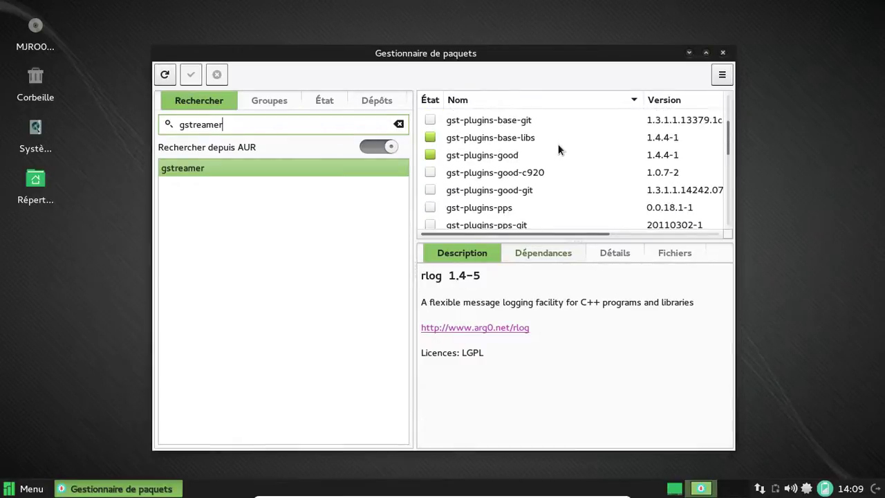
pyautogui.scroll(-1, 558, 149)
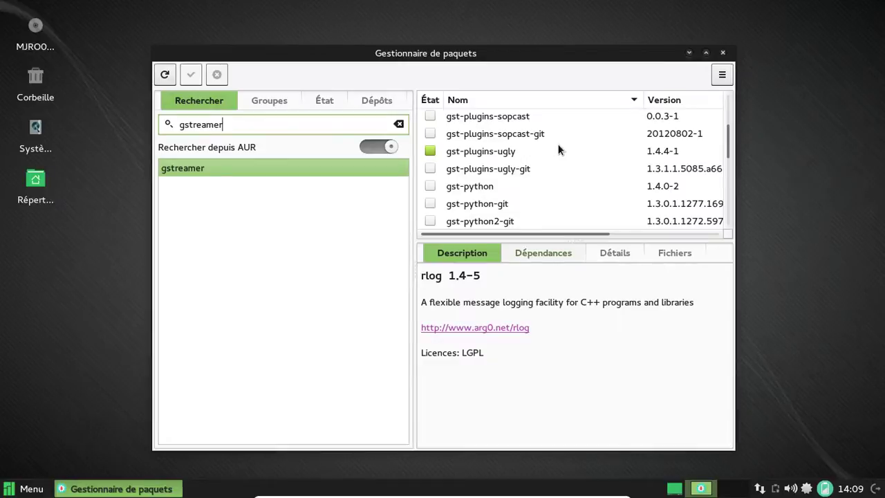
pyautogui.scroll(-8, 560, 149)
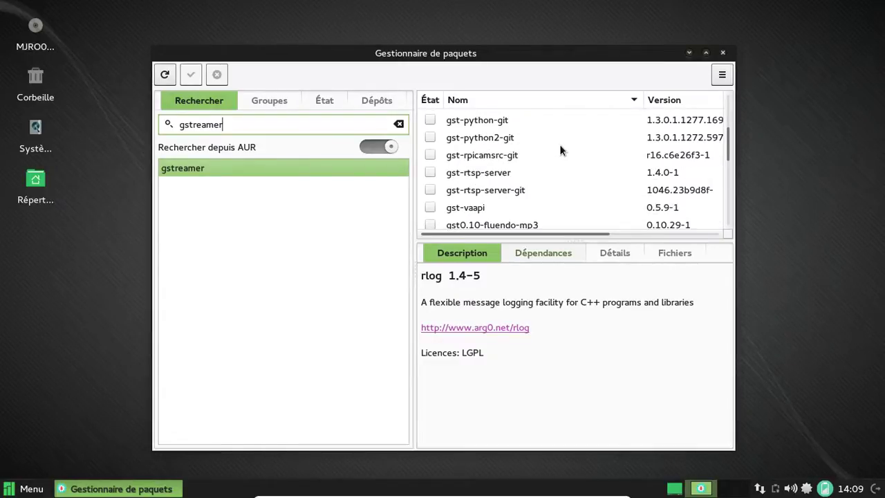
pyautogui.scroll(-7, 560, 149)
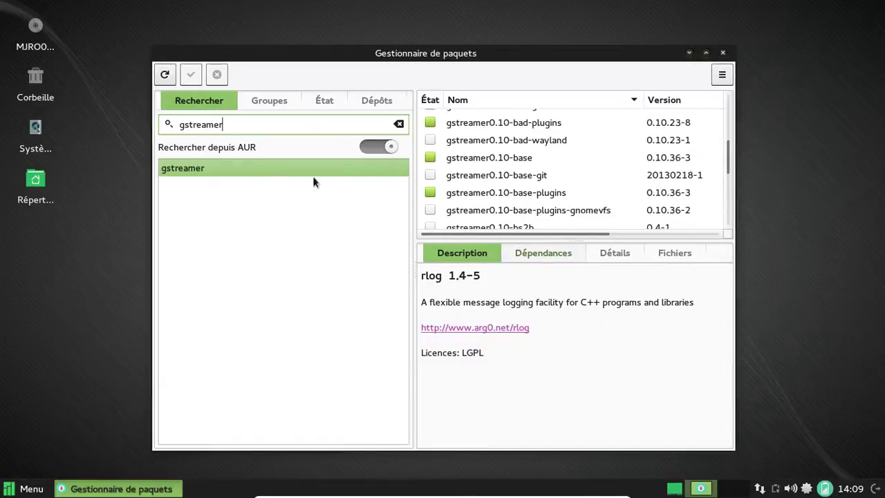
# Search for liferea with the AUR search enabled and show the description of liferea-git
pyautogui.click(391, 148)
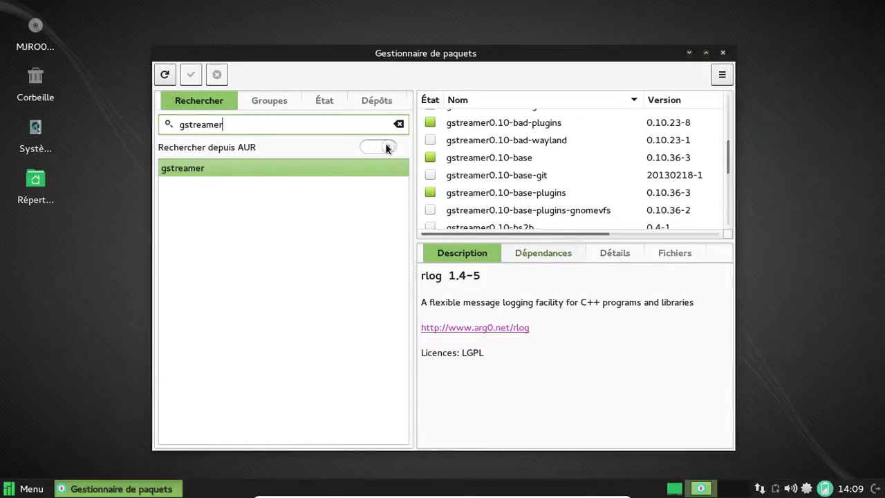
pyautogui.click(390, 147)
pyautogui.tripleClick(319, 121)
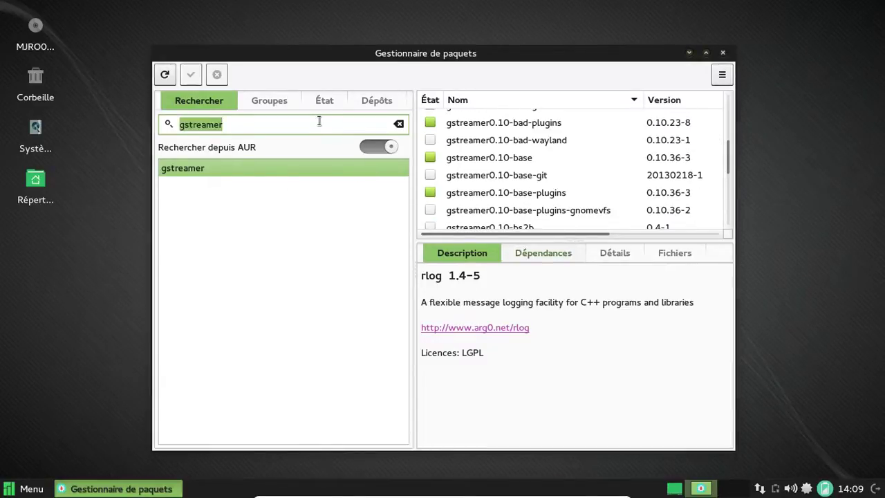
pyautogui.write('lifer')
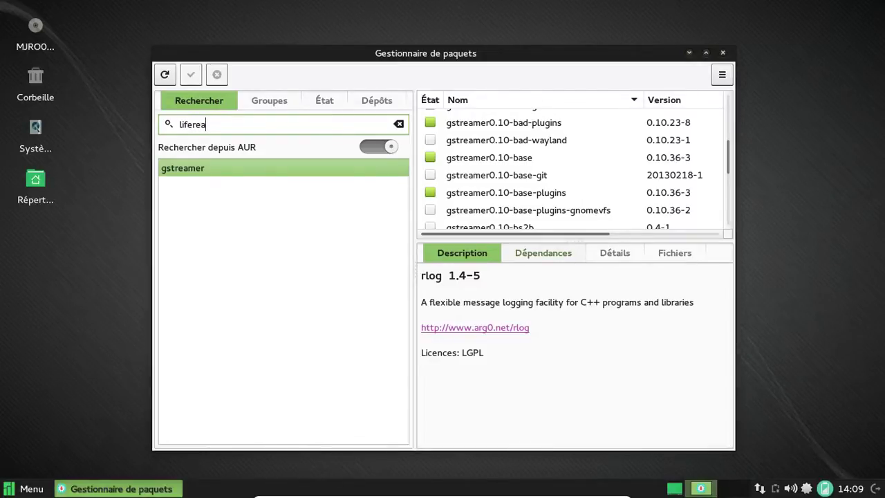
pyautogui.write('ea')
pyautogui.press('Return')
pyautogui.click(530, 137)
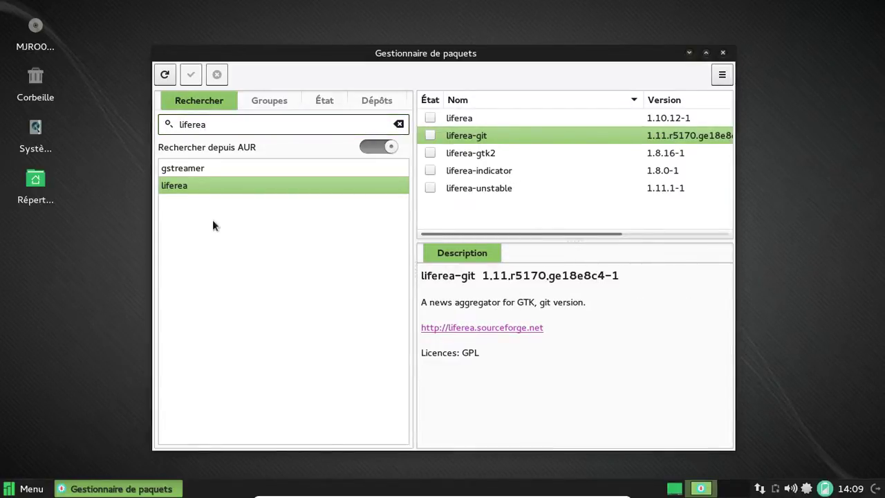
# Launch Firefox and go to aur.archlinux.org
pyautogui.click(26, 488)
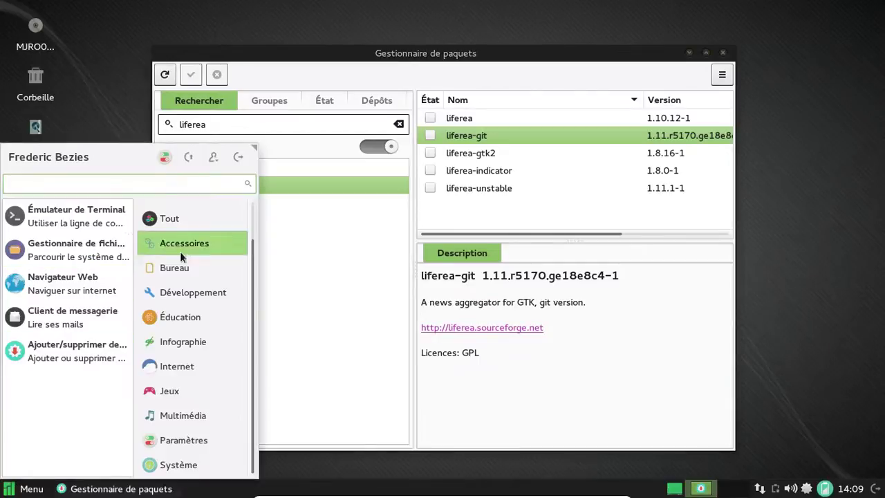
pyautogui.click(67, 280)
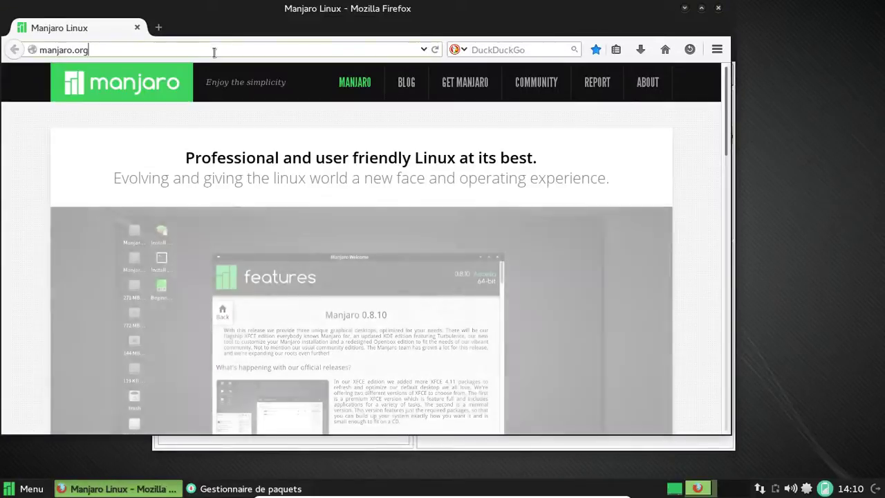
pyautogui.click(215, 49)
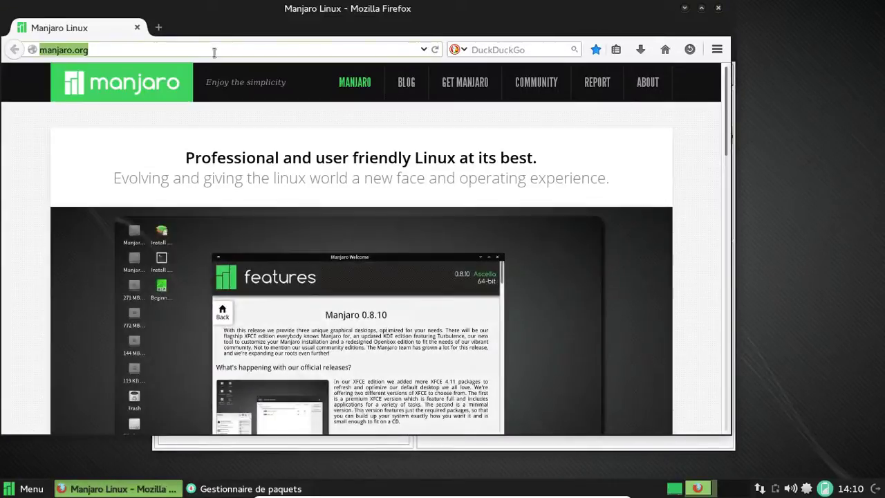
pyautogui.write('aur.archlinux.org')
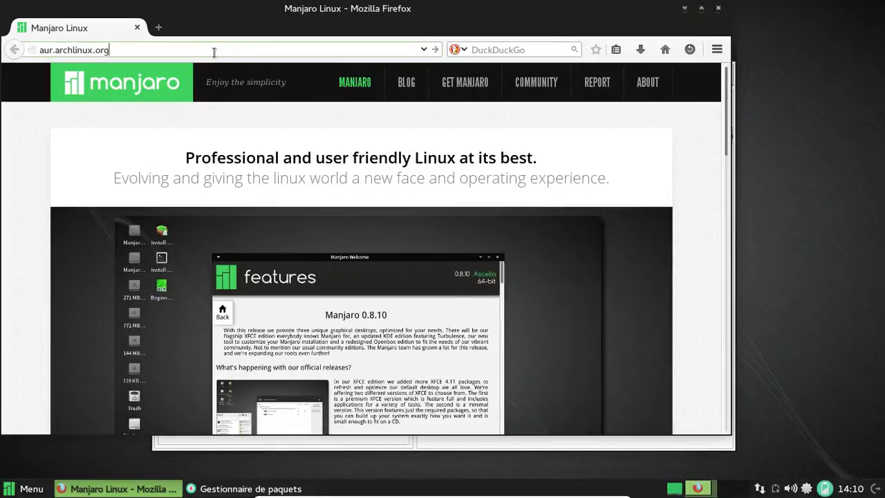
pyautogui.press('Return')
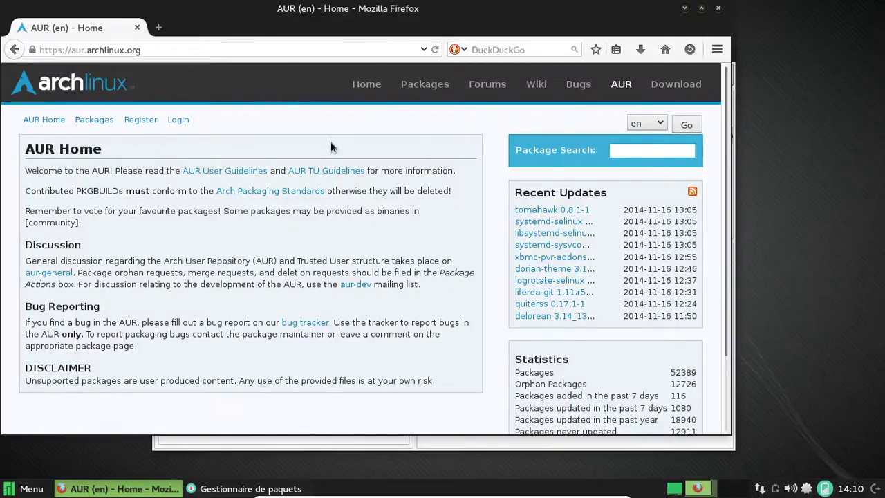
# Search the AUR for liferea and open the suggested liferea-git package page
pyautogui.click(641, 147)
pyautogui.write('lif')
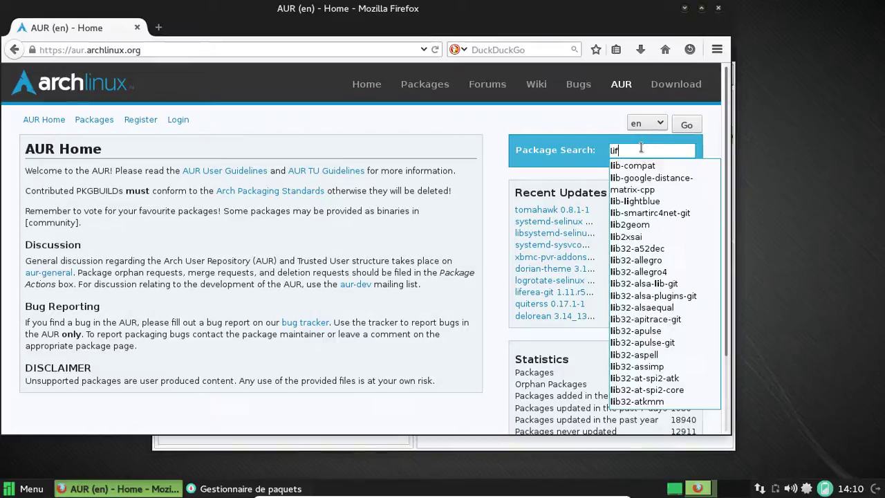
pyautogui.write('eraa')
pyautogui.press('Down')
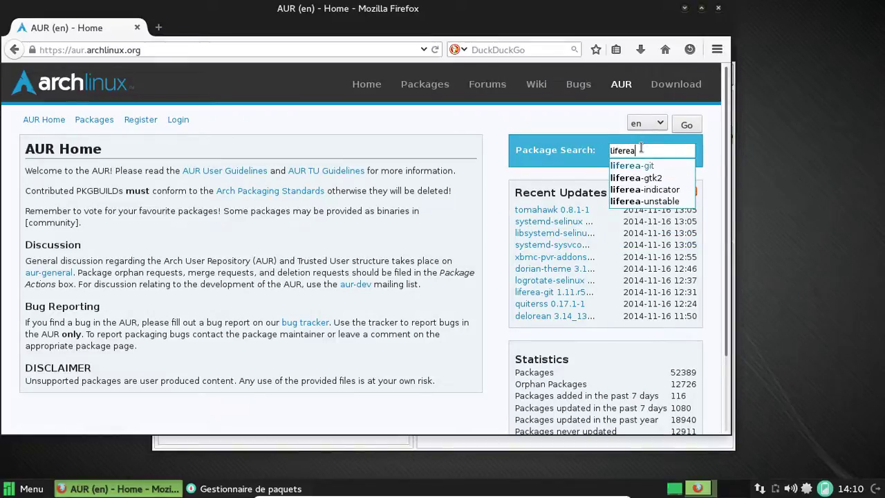
pyautogui.press('Return')
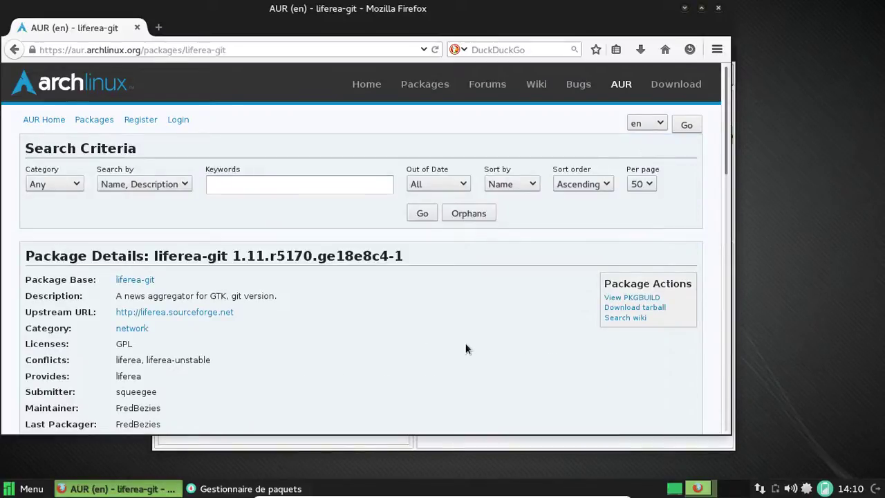
# Review the liferea-git package details and read its PKGBUILD with enlarged text, restoring the default text size at the end
pyautogui.scroll(-2, 466, 348)
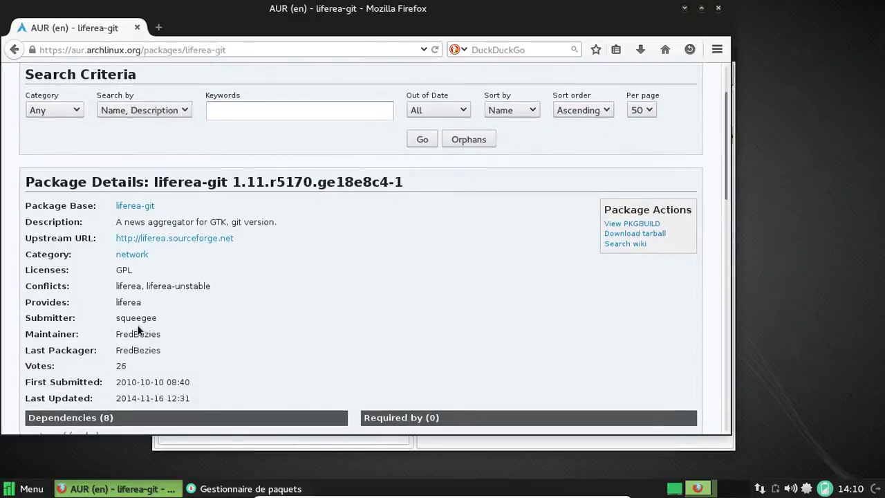
pyautogui.click(619, 224)
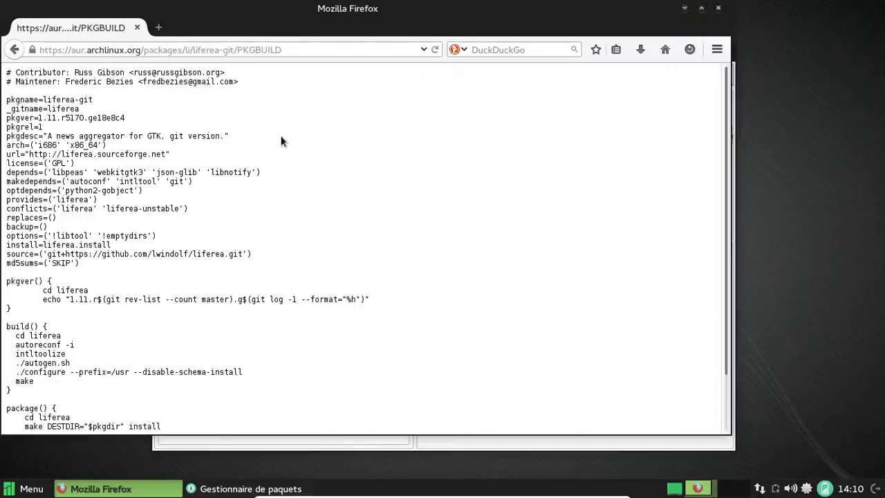
pyautogui.hotkey('ctrl', '+')
pyautogui.hotkey('ctrl', '+')
pyautogui.hotkey('ctrl', '+')
pyautogui.hotkey('ctrl', '+')
pyautogui.hotkey('ctrl', '+')
pyautogui.hotkey('ctrl', '+')
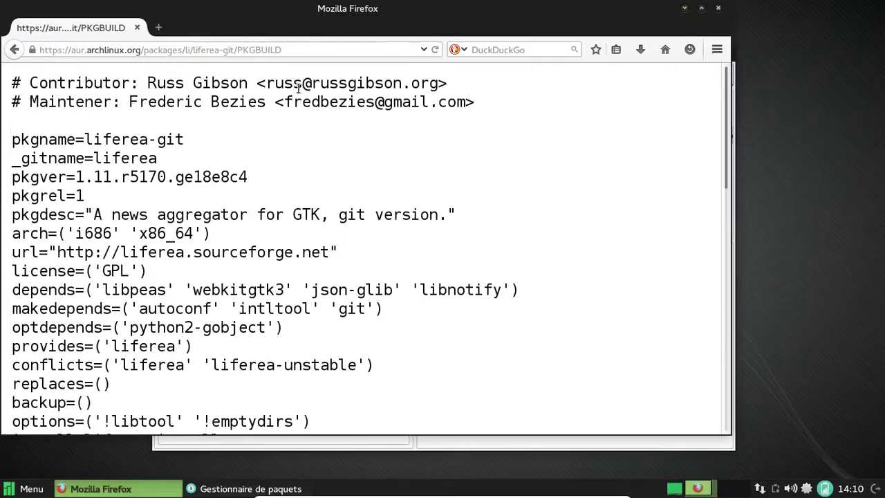
pyautogui.hotkey('ctrl', '0')
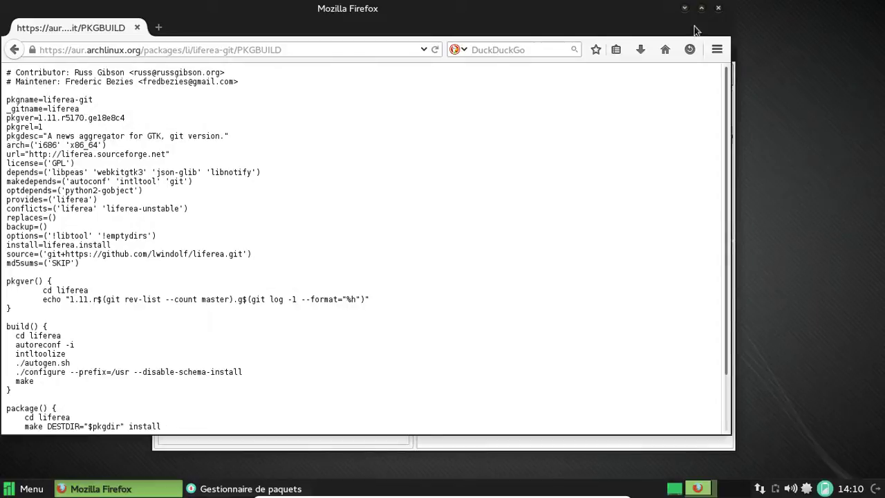
# Close Firefox and the package manager to return to the empty desktop
pyautogui.click(720, 10)
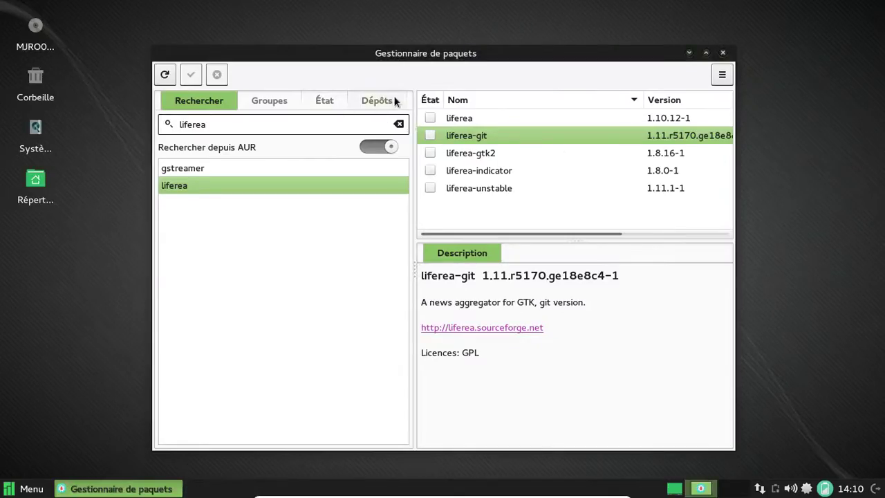
pyautogui.click(723, 54)
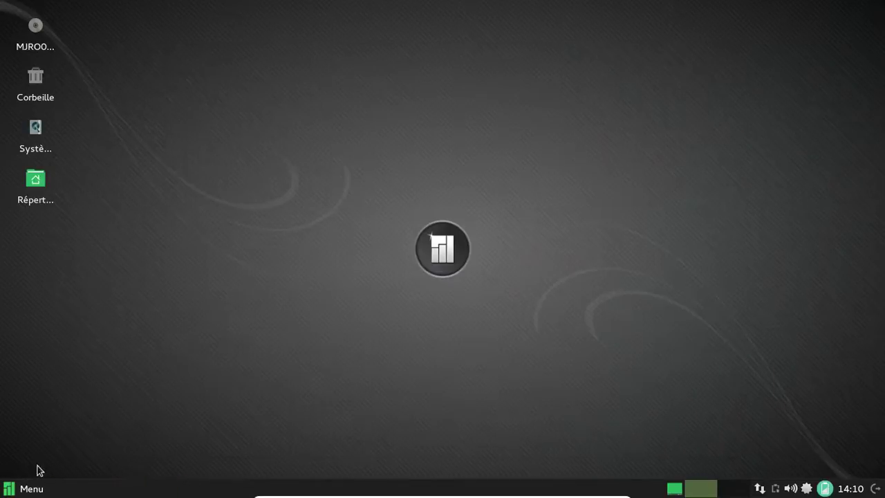
# Browse the applications listed in the Paramètres and Système categories of the application menu
pyautogui.click(18, 484)
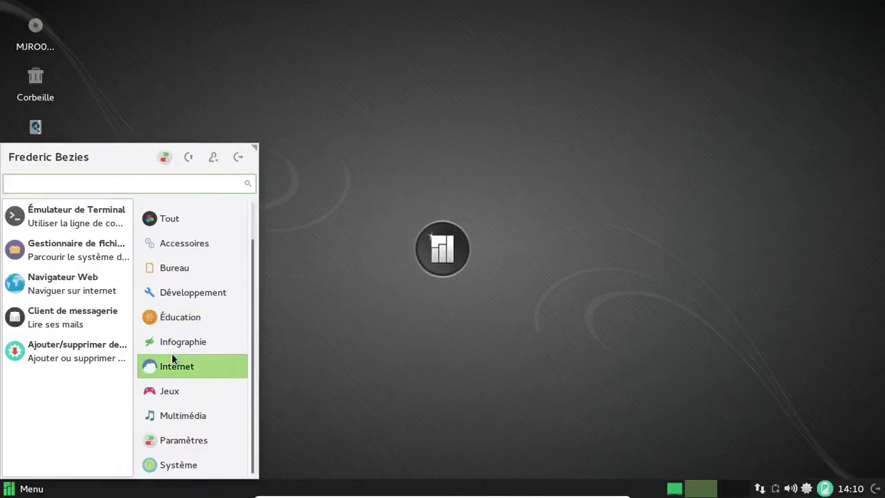
pyautogui.click(201, 439)
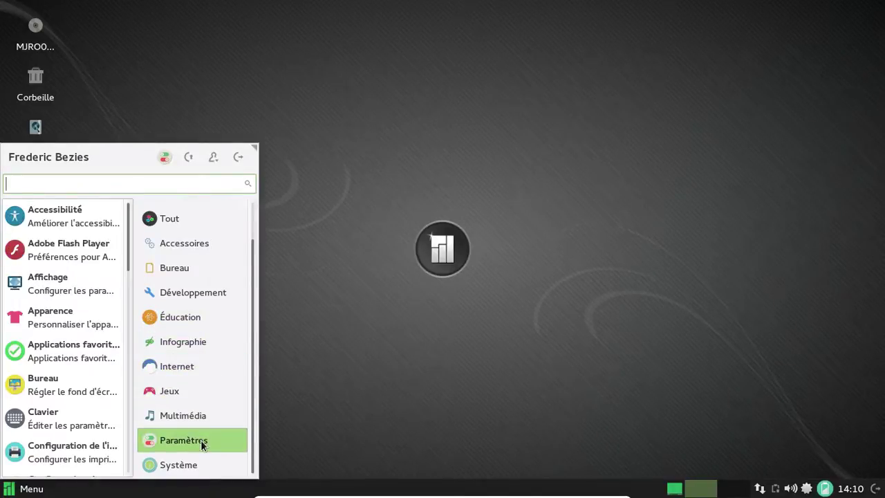
pyautogui.scroll(-6, 81, 332)
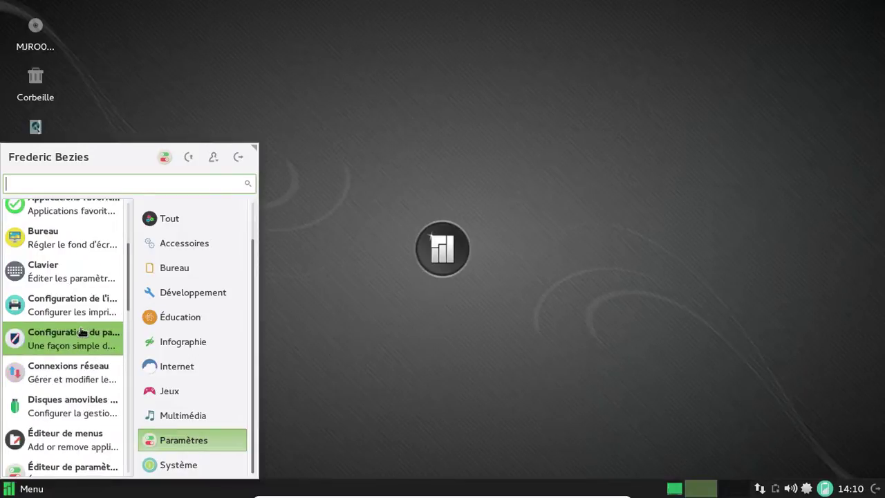
pyautogui.click(199, 467)
pyautogui.scroll(-2, 87, 383)
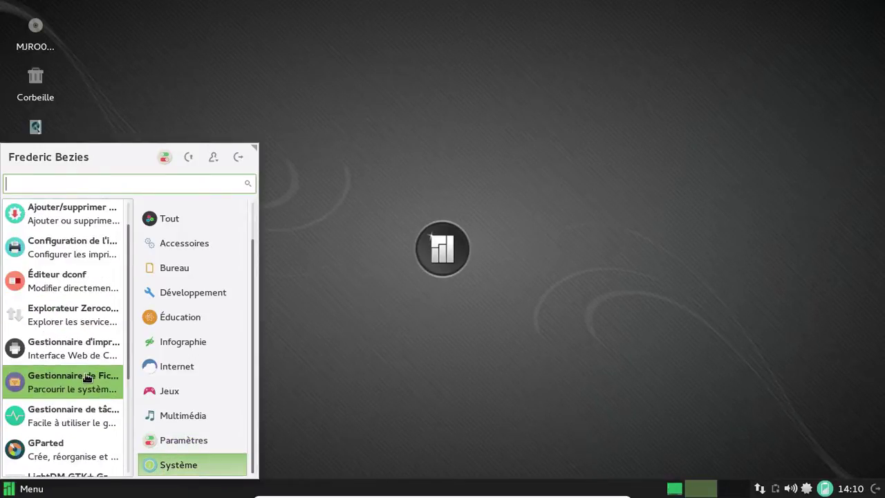
pyautogui.scroll(-2, 90, 395)
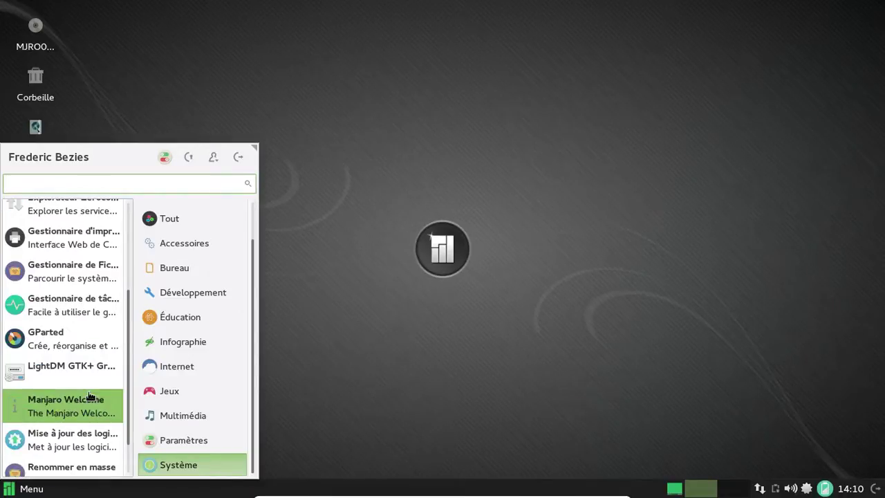
pyautogui.scroll(-1, 96, 429)
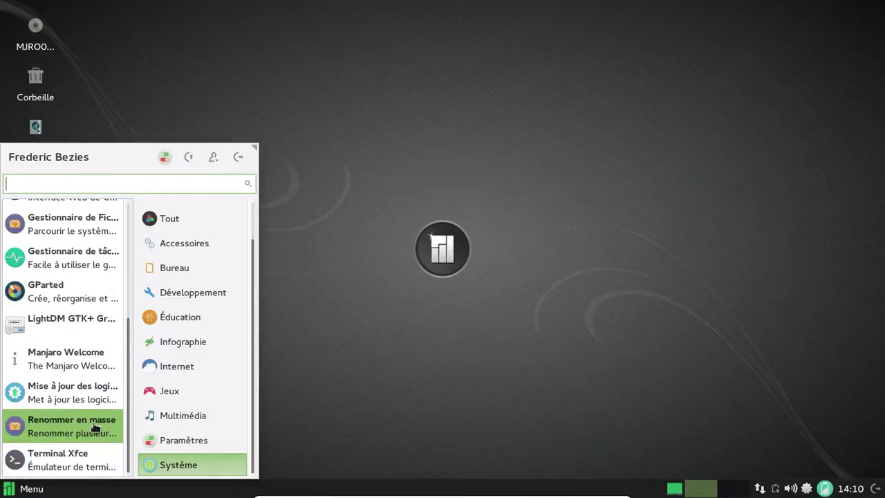
pyautogui.scroll(1, 97, 424)
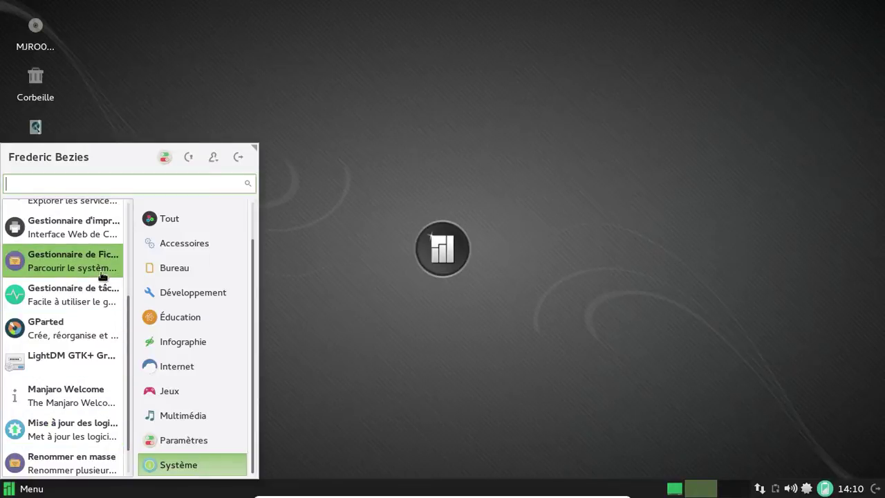
pyautogui.scroll(2, 101, 276)
pyautogui.scroll(3, 101, 275)
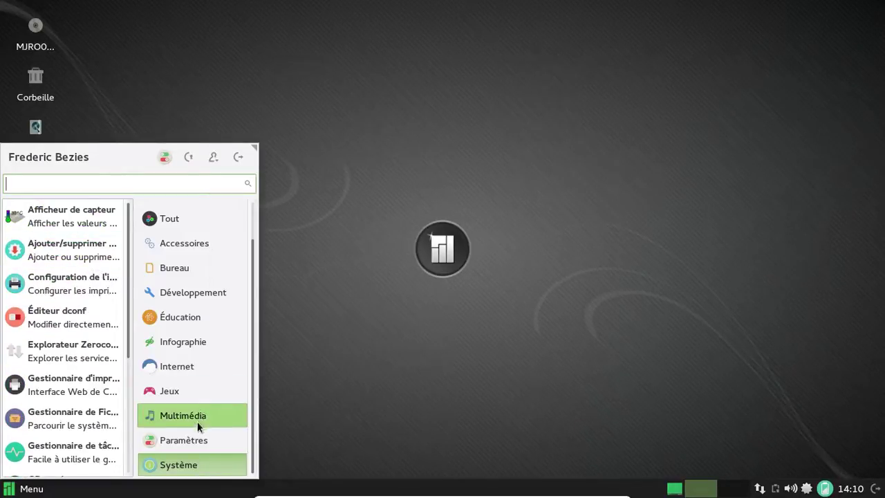
# Open the general Paramètres window from the Paramètres application category and close it again
pyautogui.click(198, 440)
pyautogui.scroll(-3, 69, 263)
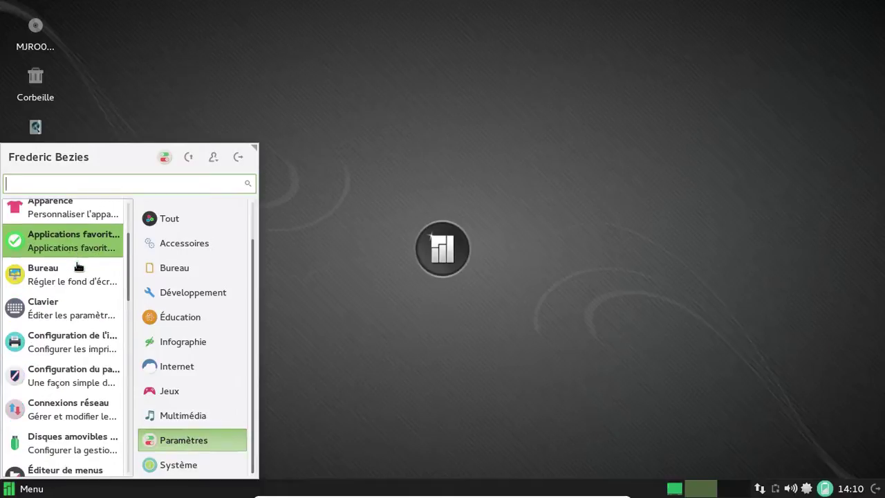
pyautogui.scroll(-6, 89, 407)
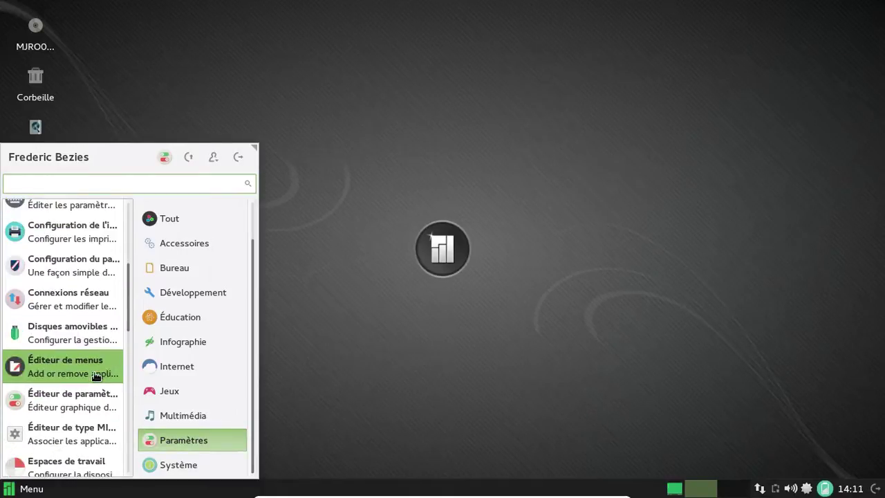
pyautogui.scroll(-4, 96, 375)
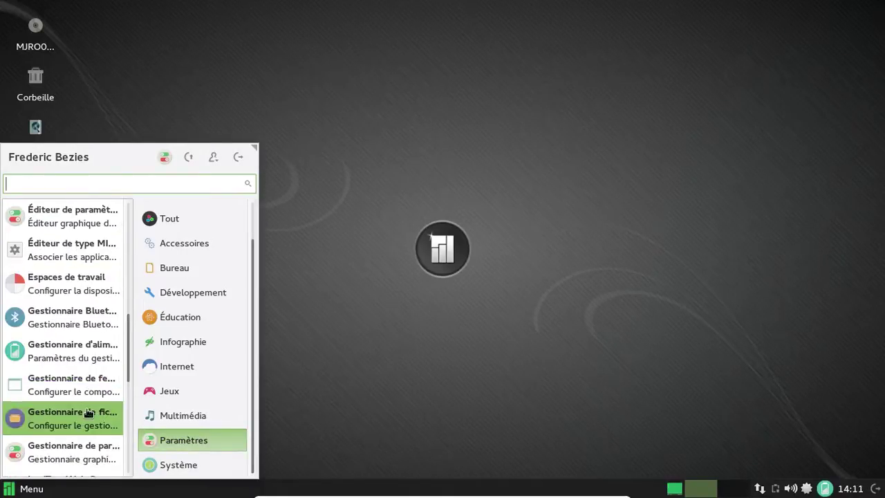
pyautogui.click(90, 386)
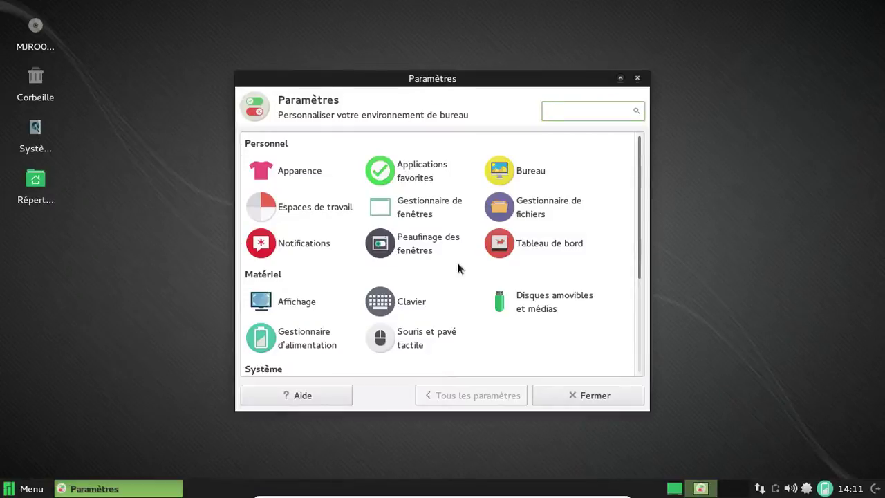
pyautogui.click(637, 78)
# Search the applications for "man", launch Manjaro Gestionnaire de paramètres and authenticate with the administrator password
pyautogui.click(10, 490)
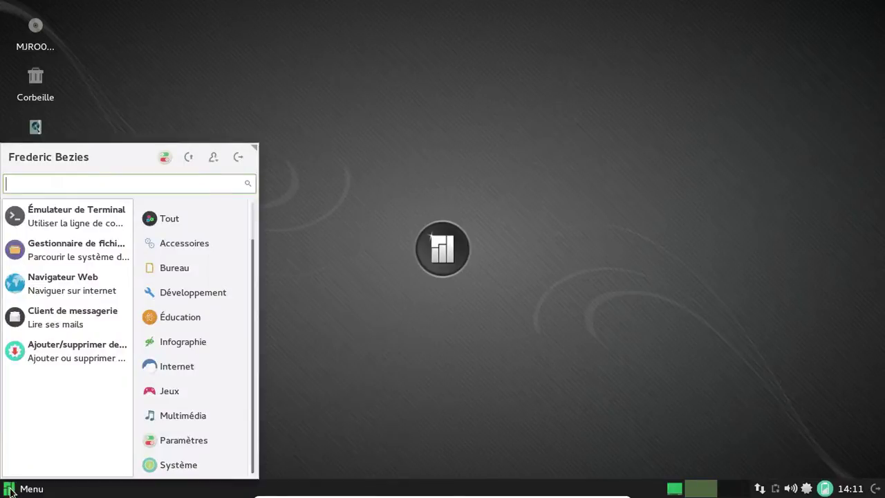
pyautogui.write('man')
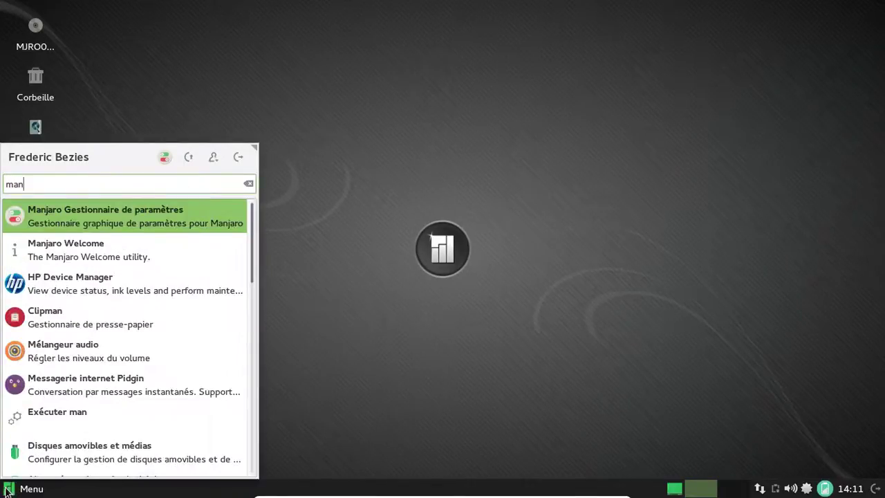
pyautogui.click(157, 217)
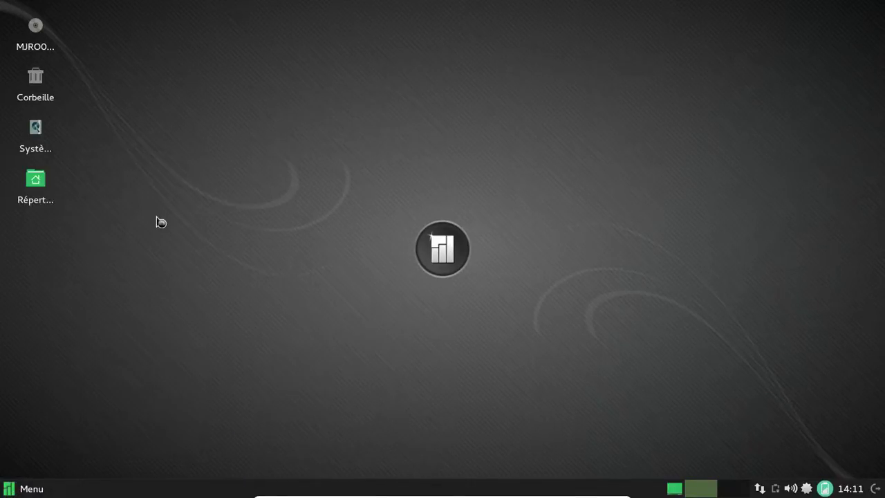
pyautogui.write('********')
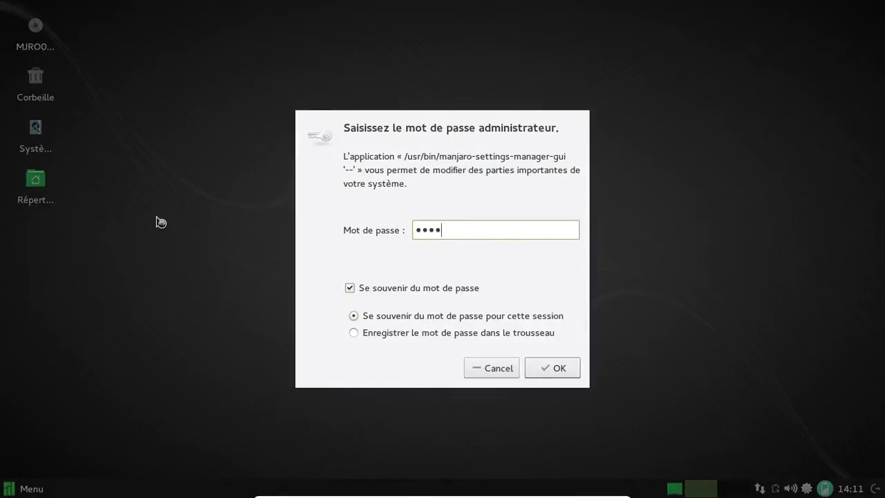
pyautogui.press('Return')
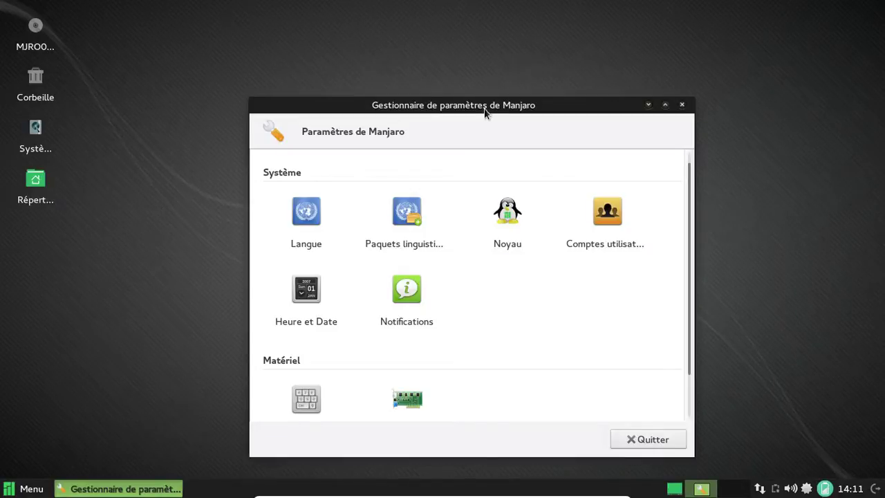
# Open the Noyau settings and install the Linux 3.14.23-1 LTS kernel, confirming the installation
pyautogui.moveTo(485, 105); pyautogui.dragTo(444, 60)
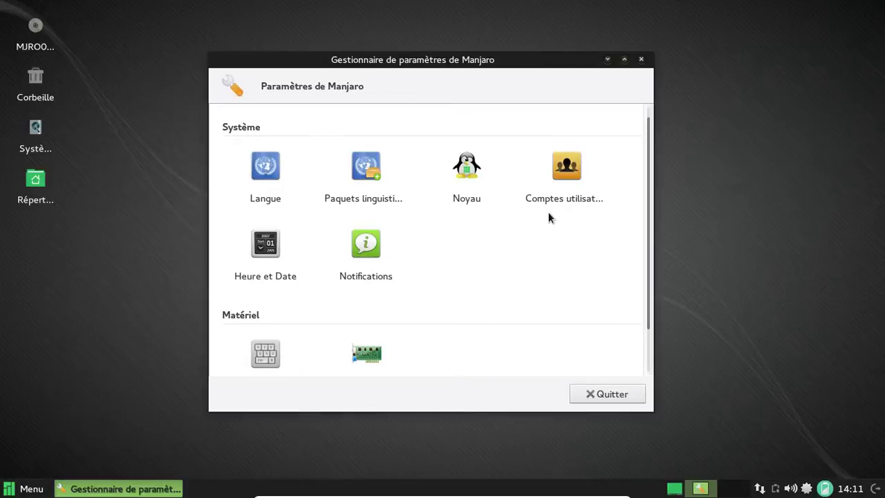
pyautogui.scroll(-1, 548, 217)
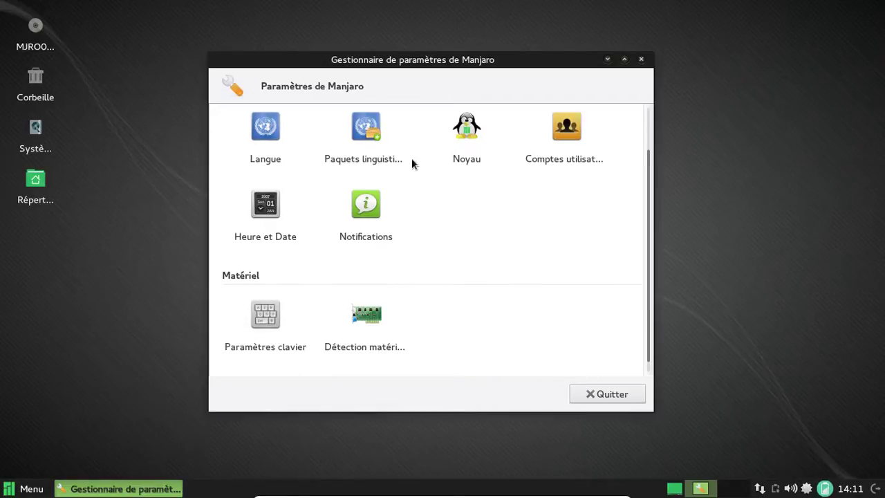
pyautogui.click(477, 137)
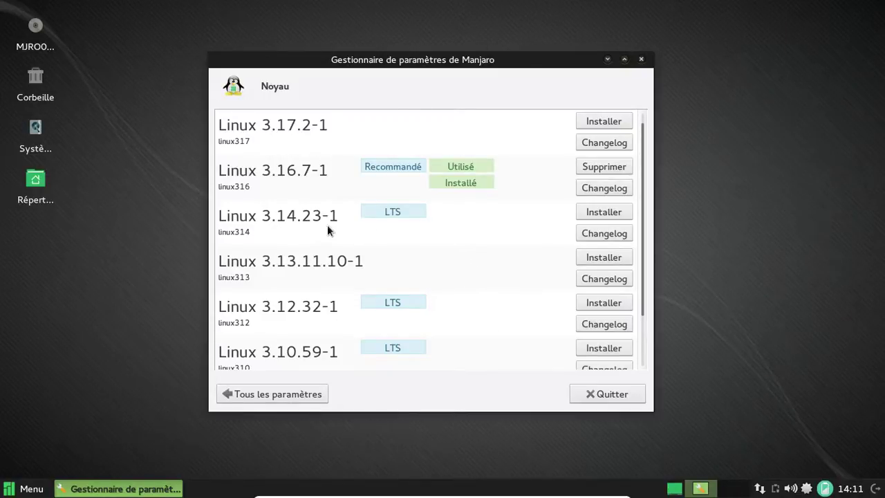
pyautogui.click(586, 212)
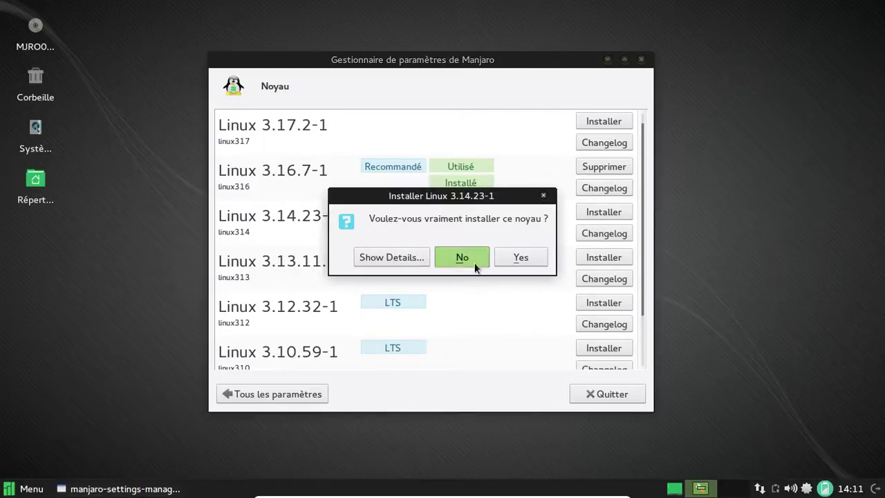
pyautogui.click(520, 257)
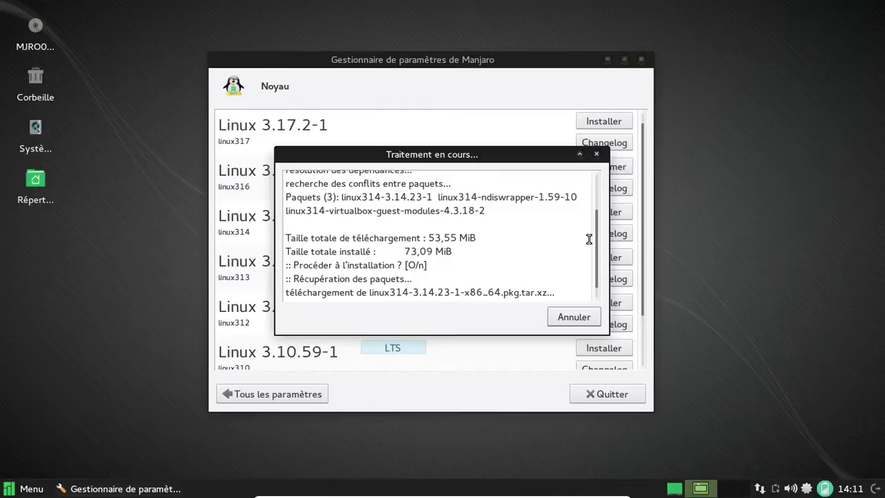
# Review the kernel installation log, dismiss it once the process is complete, and return to all settings
pyautogui.click(151, 491)
pyautogui.click(152, 491)
pyautogui.scroll(2, 502, 258)
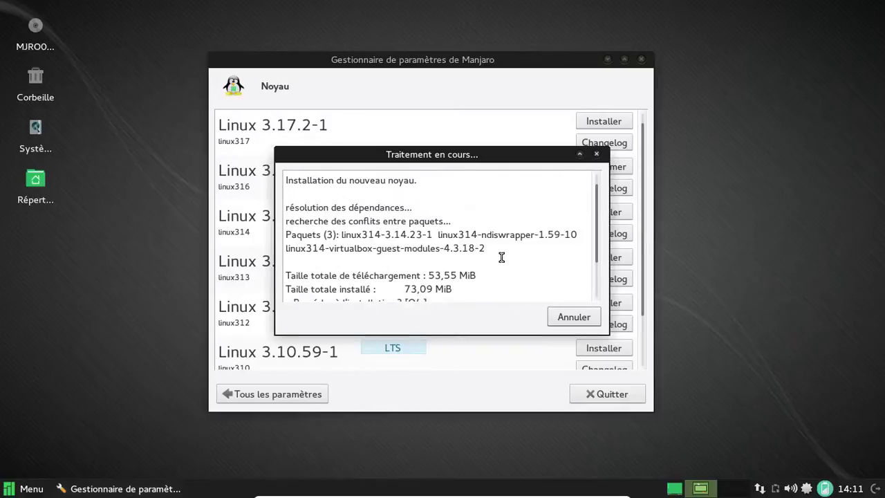
pyautogui.scroll(-2, 502, 257)
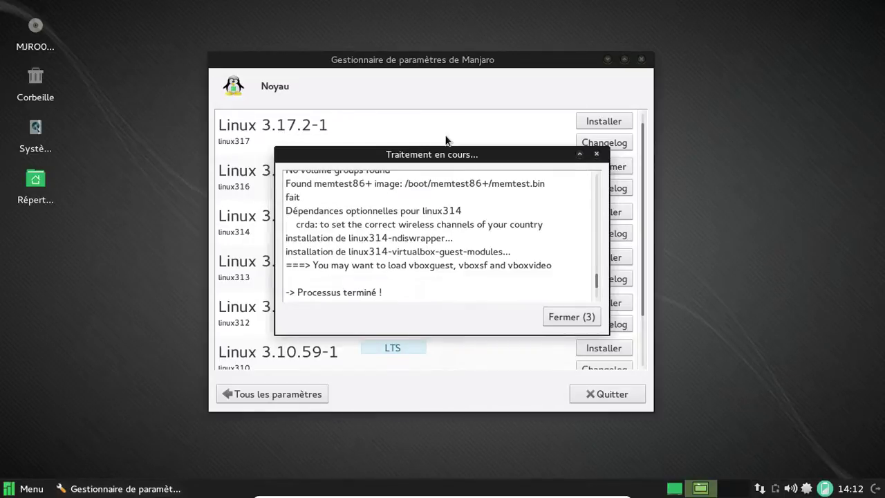
pyautogui.click(565, 323)
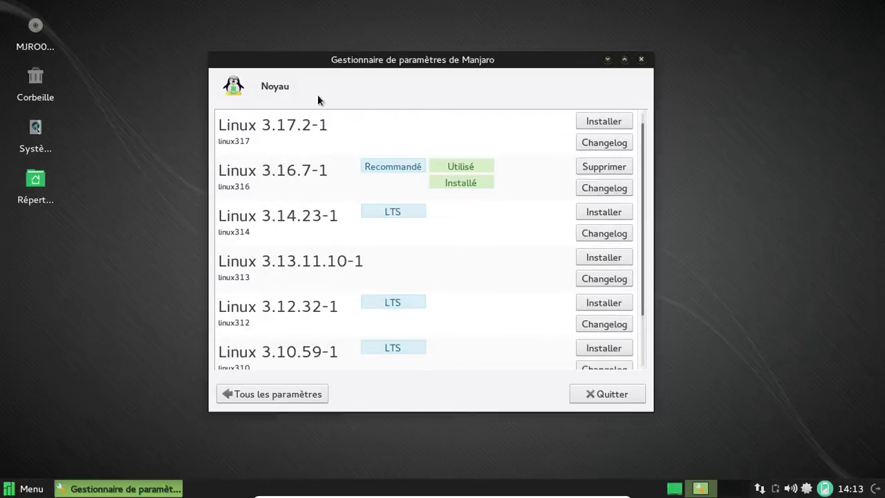
pyautogui.click(320, 400)
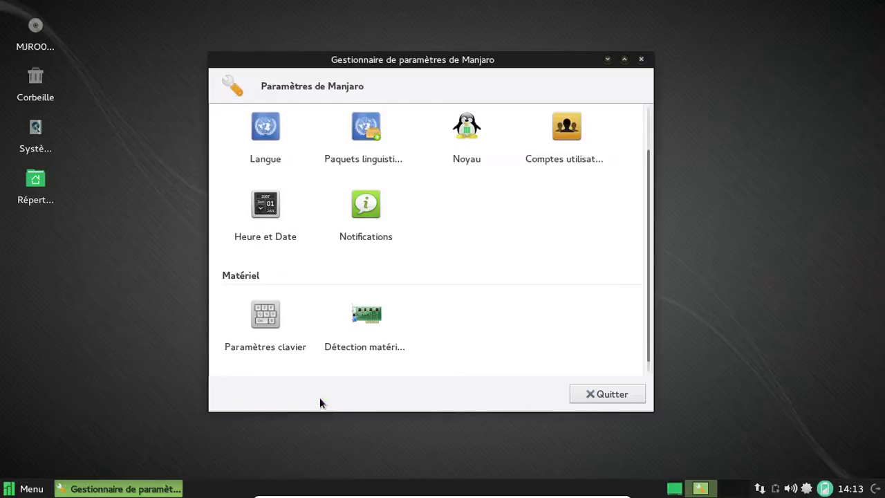
# Examine the detailed locale options in the Langue settings, then return to all settings
pyautogui.click(272, 138)
pyautogui.click(410, 146)
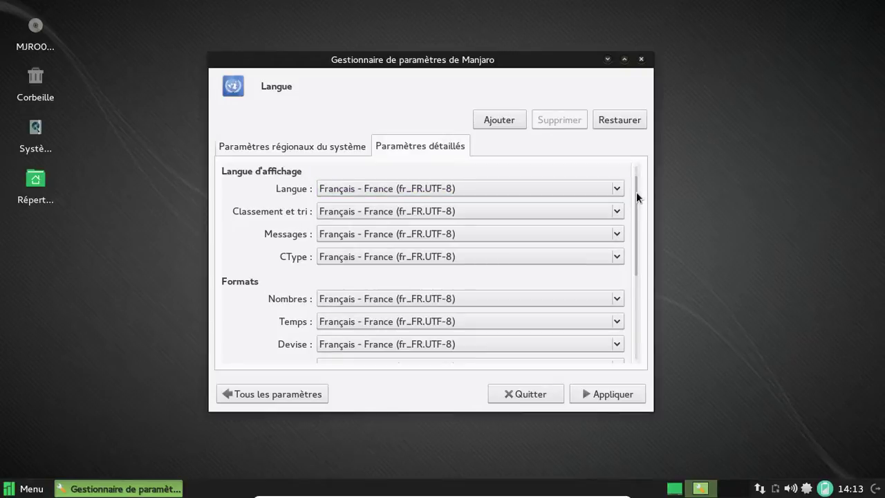
pyautogui.moveTo(636, 196); pyautogui.dragTo(633, 215)
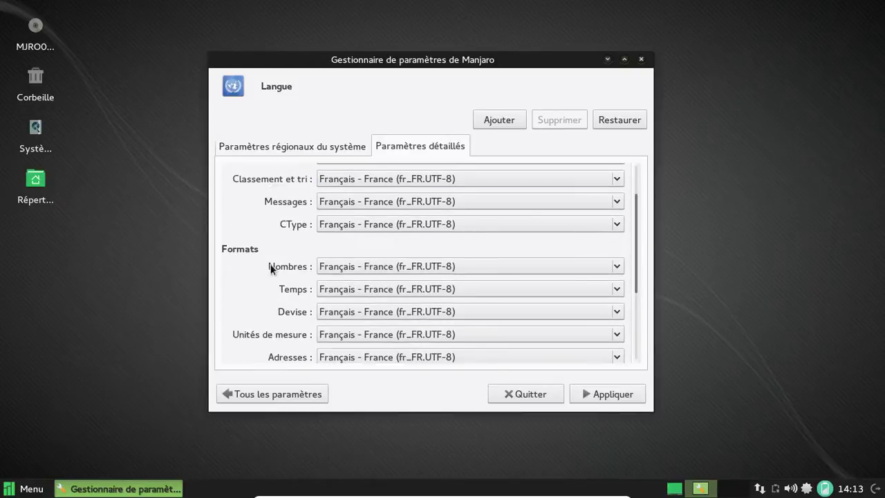
pyautogui.click(286, 391)
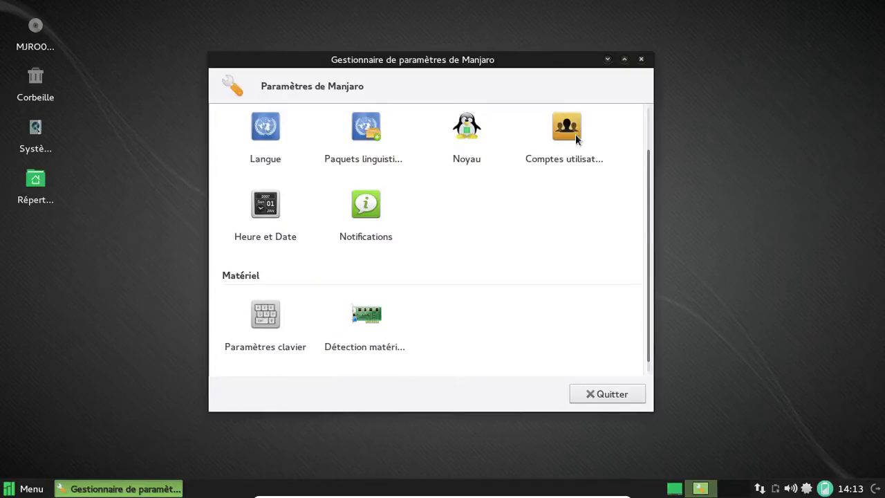
# In Heure et Date, enable active daylight saving time and automatic time and date, apply the changes, and return to all settings
pyautogui.click(280, 211)
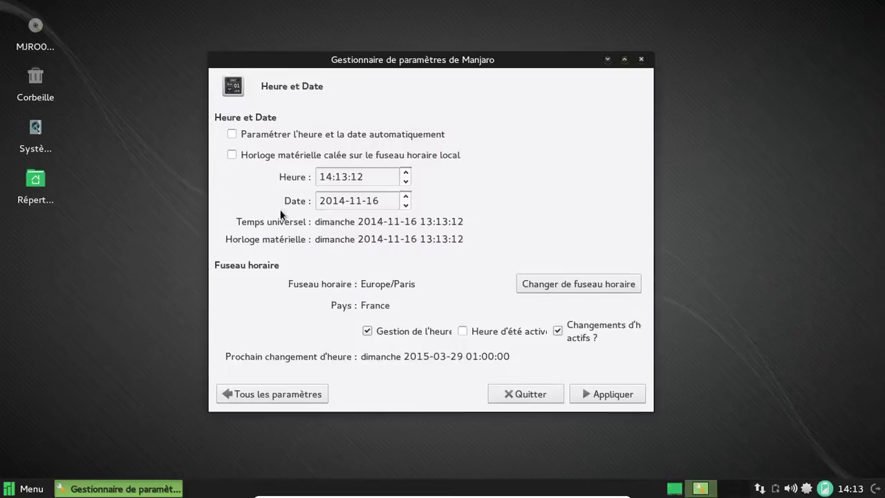
pyautogui.click(463, 329)
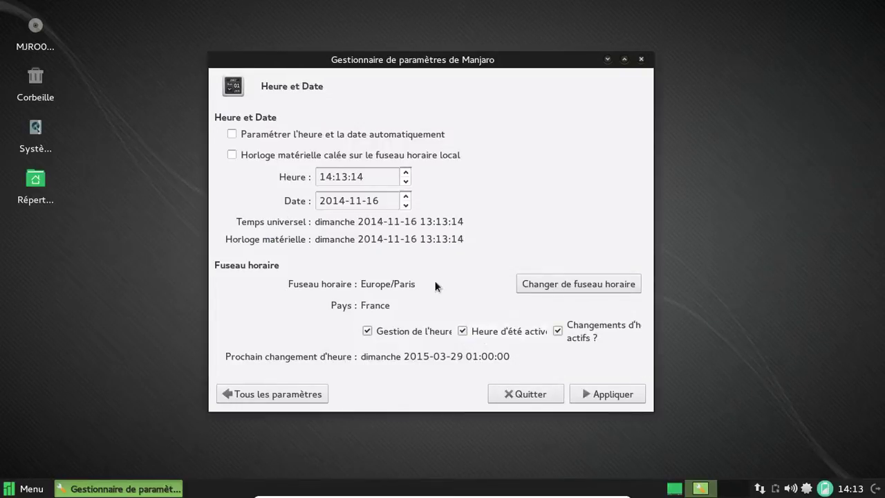
pyautogui.click(233, 130)
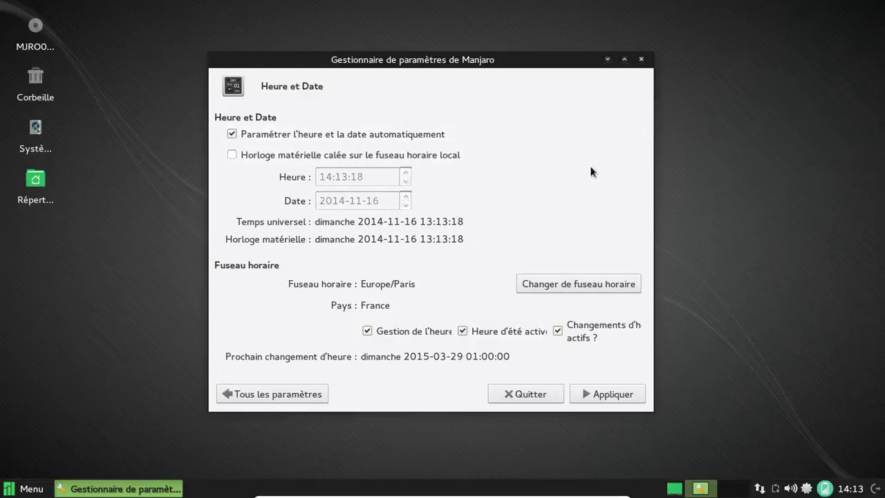
pyautogui.click(592, 399)
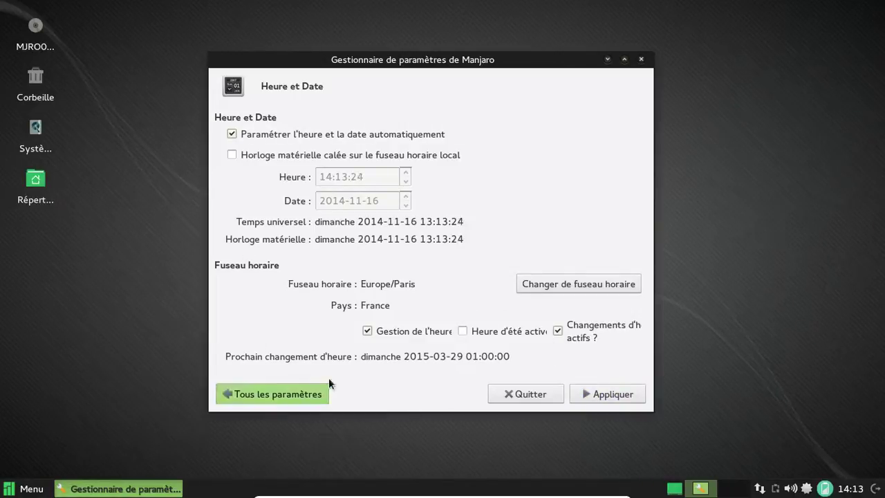
pyautogui.click(294, 393)
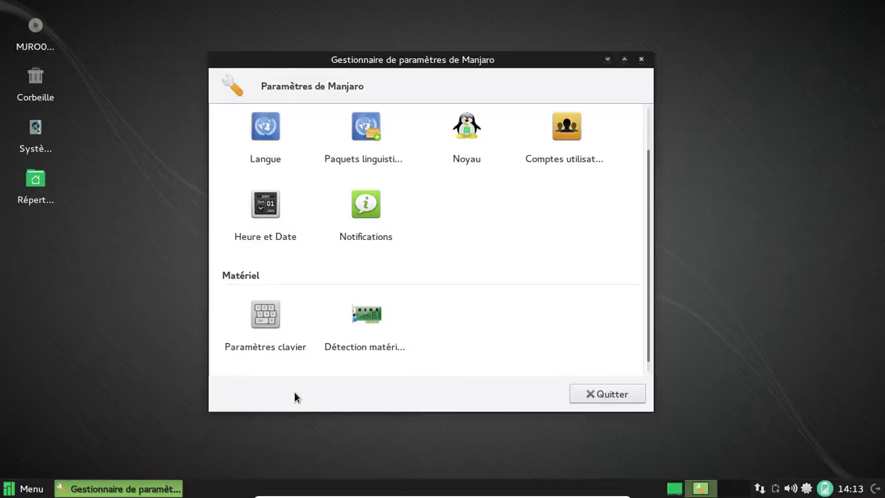
# Review the Détection matérielle drivers and the Notifications options, returning to all settings after each
pyautogui.click(374, 322)
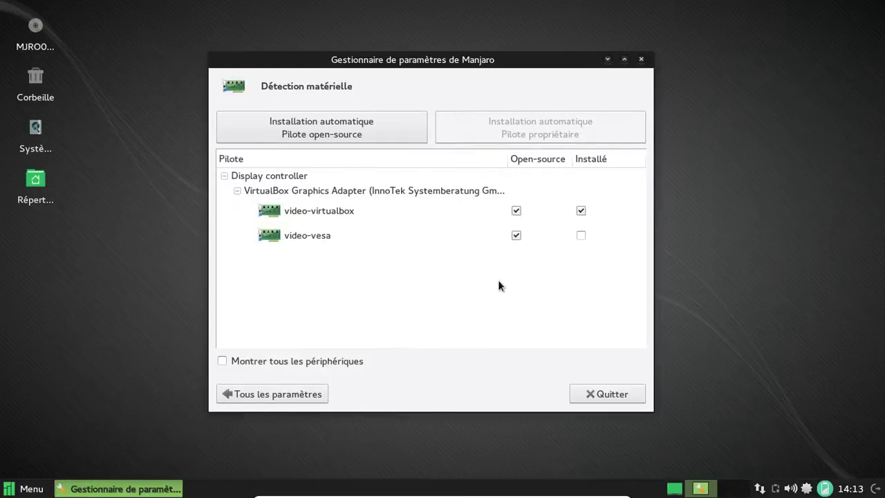
pyautogui.click(298, 396)
pyautogui.click(381, 205)
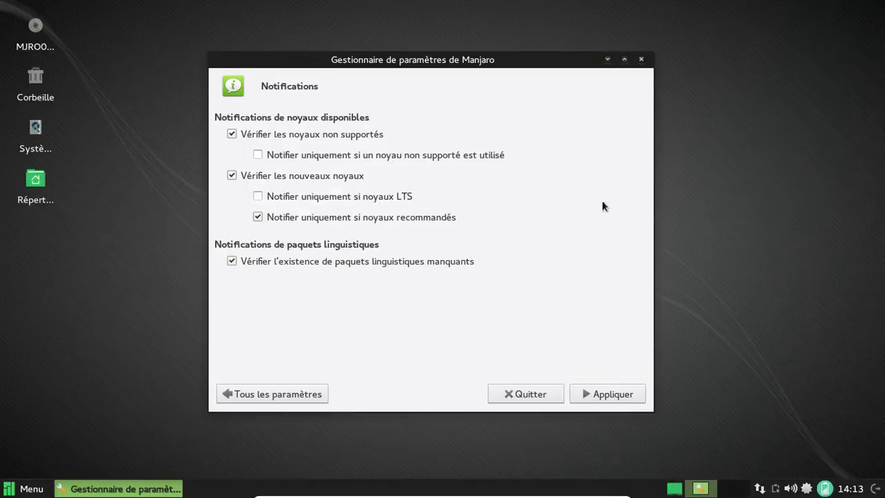
pyautogui.click(249, 394)
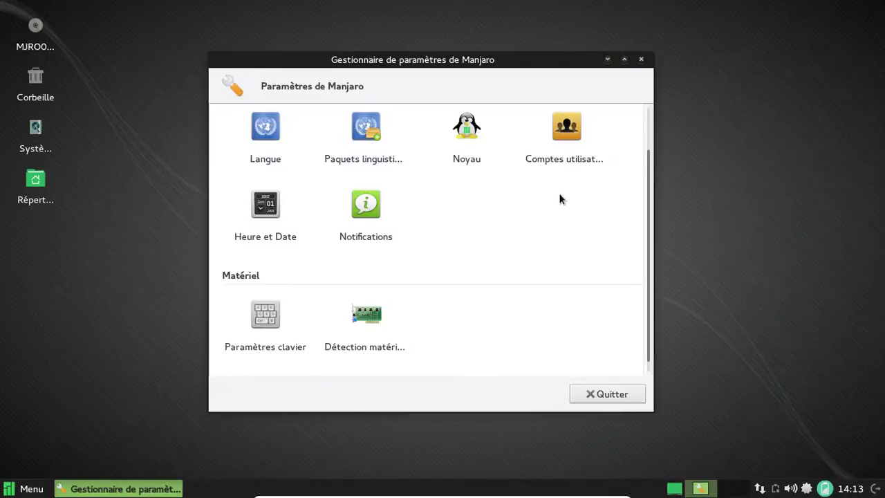
# Look at the Comptes utilisateur and Paramètres clavier pages, then quit the Manjaro settings manager
pyautogui.click(565, 158)
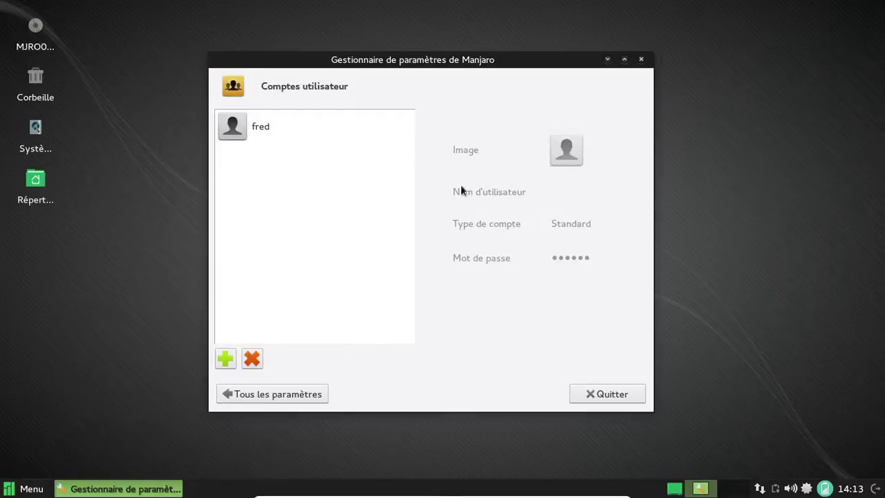
pyautogui.click(294, 396)
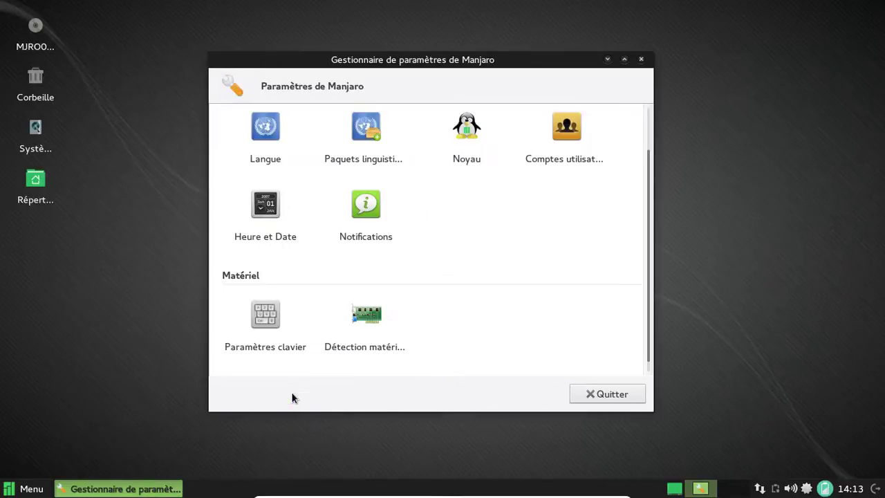
pyautogui.click(274, 316)
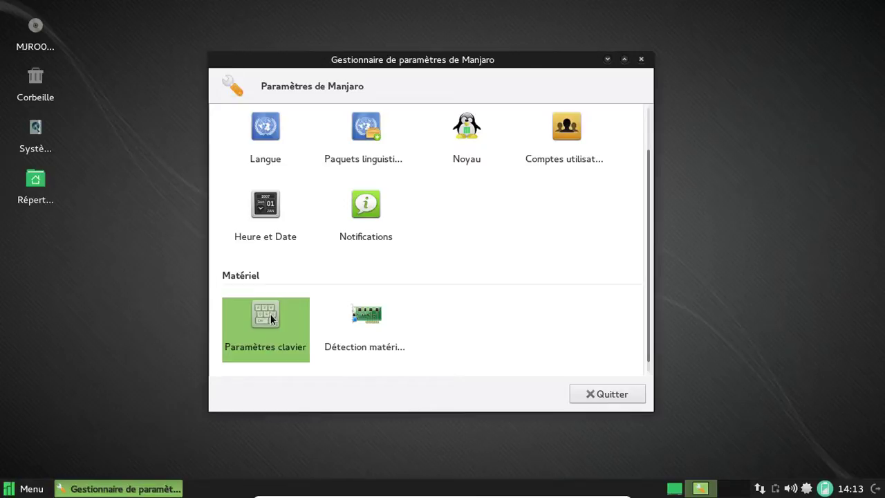
pyautogui.click(520, 395)
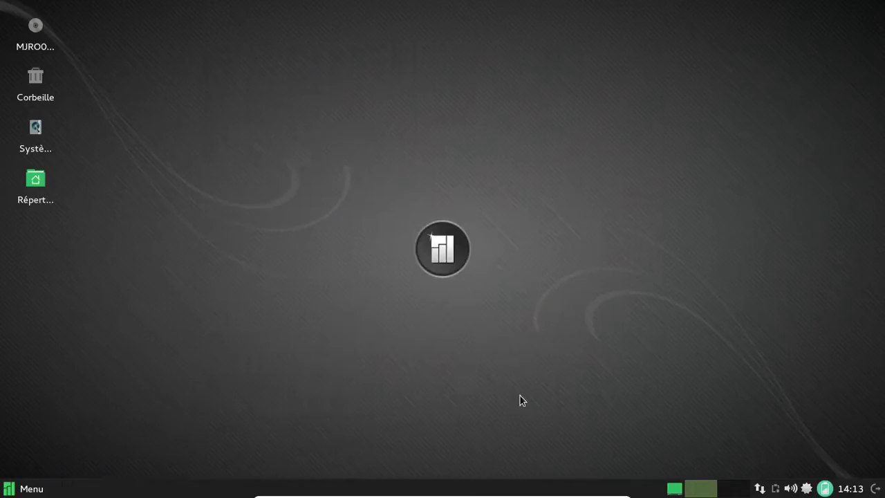
# Restart the virtual machine from the session logout options
pyautogui.click(28, 486)
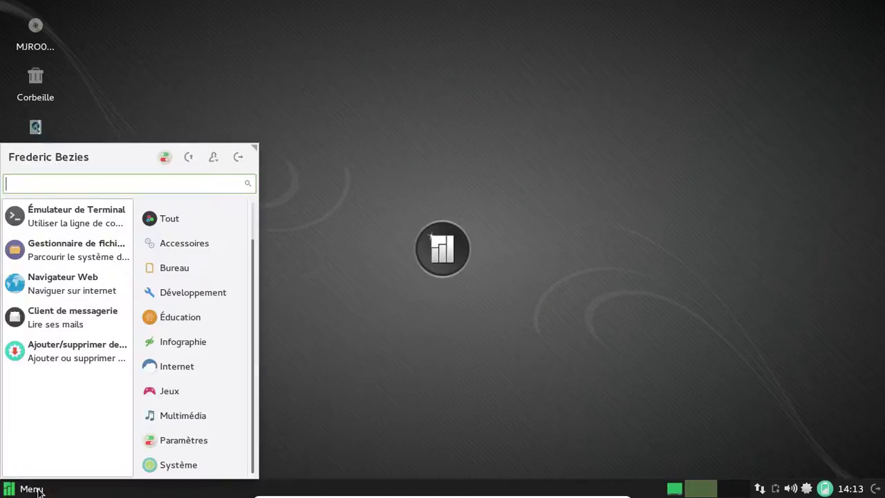
pyautogui.click(230, 162)
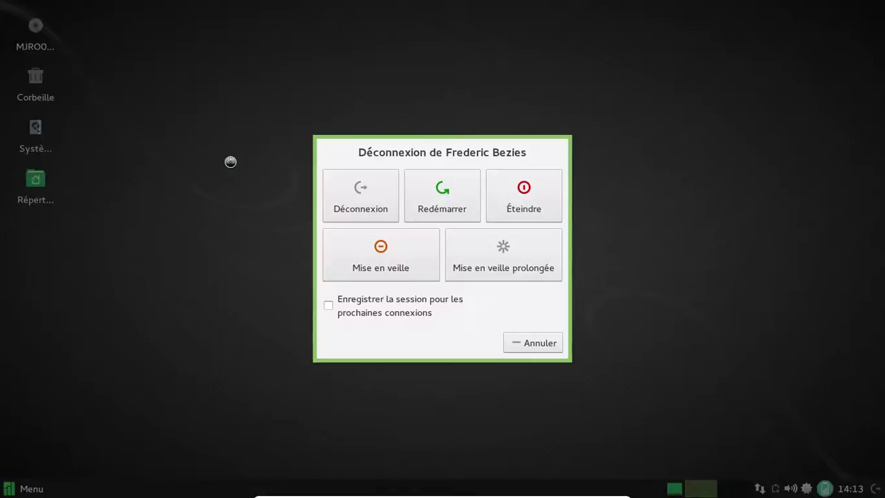
pyautogui.click(461, 201)
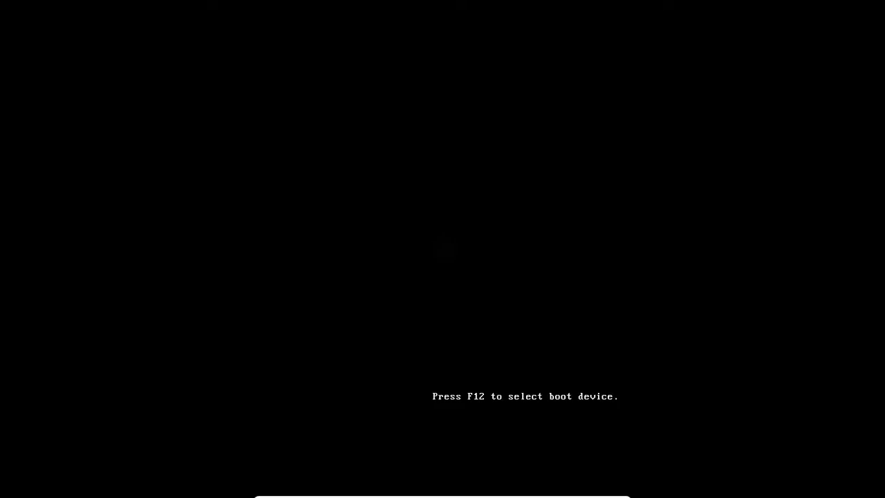
# Boot the third entry of the GRUB advanced options for Manjaro Linux and log in with the account password
pyautogui.press('e')
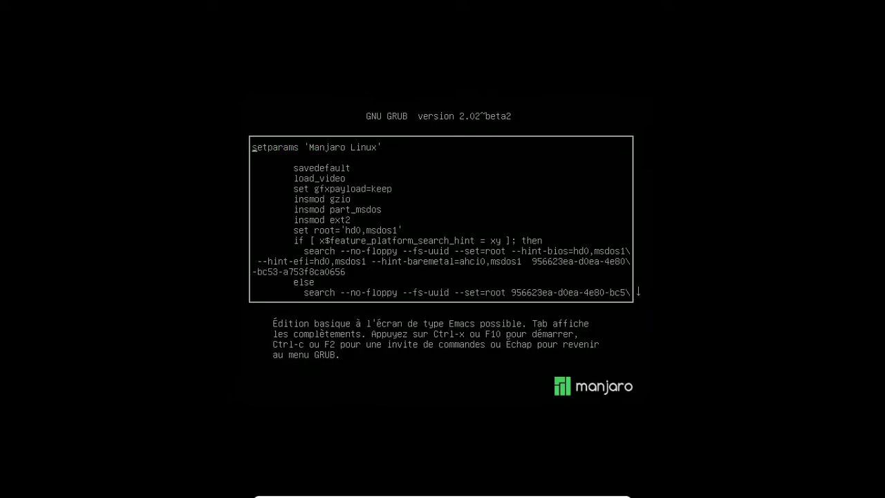
pyautogui.press('Escape')
pyautogui.press('Down')
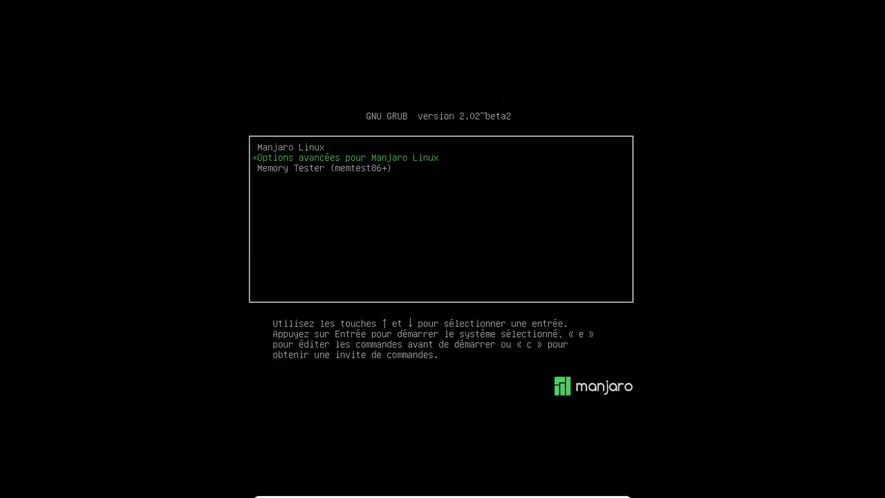
pyautogui.press('Return')
pyautogui.press('Down')
pyautogui.press('Down')
pyautogui.press('Return')
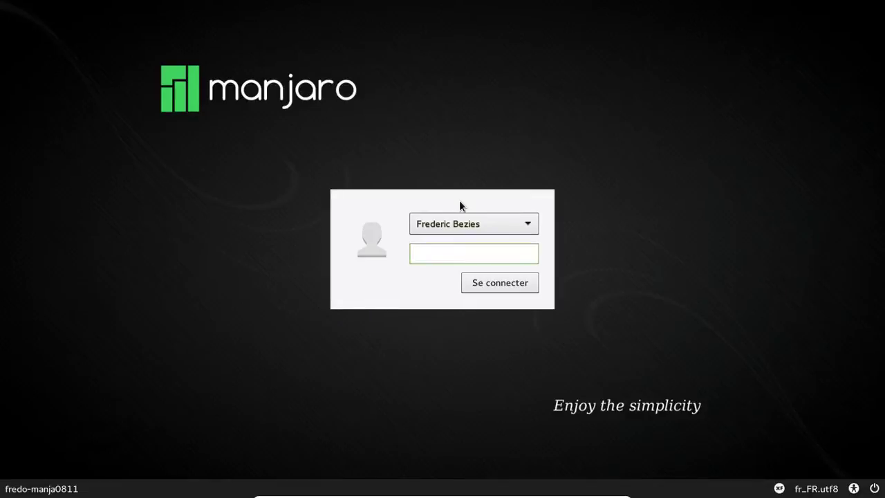
pyautogui.write('********')
pyautogui.press('Return')
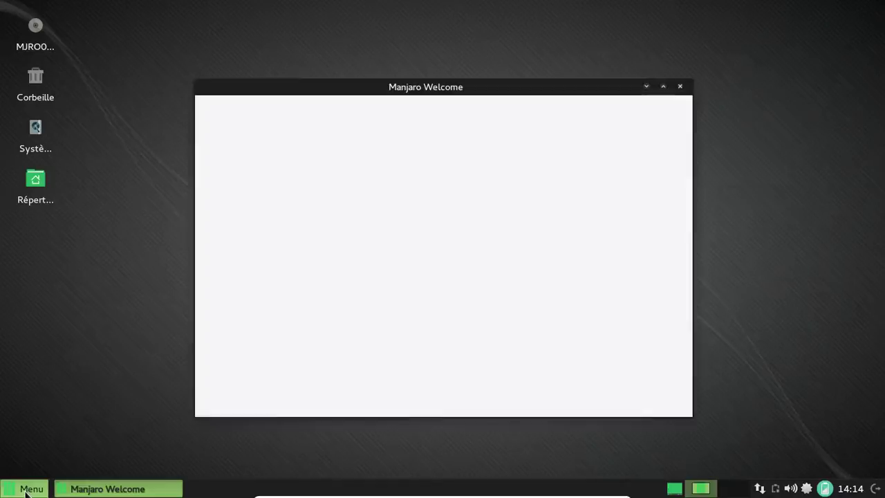
# Change the desktop icon theme to GNOME in the Apparence settings and close the dialog
pyautogui.click(25, 489)
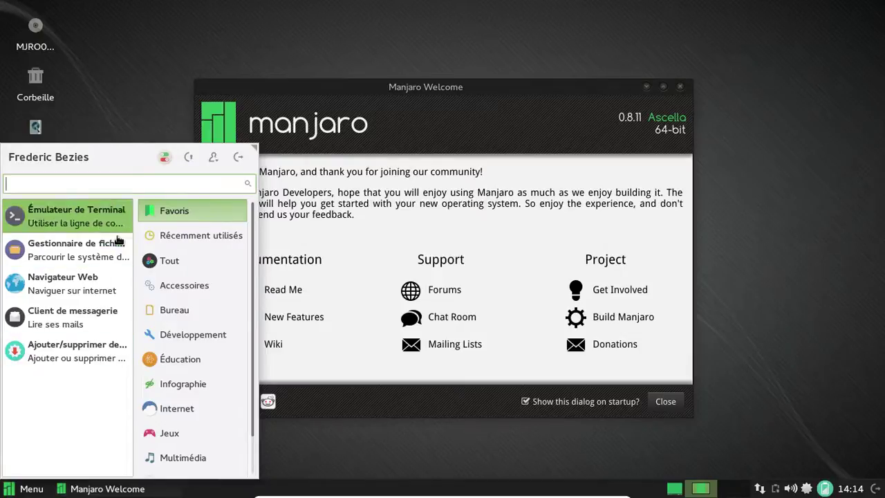
pyautogui.scroll(-1, 195, 395)
pyautogui.click(194, 440)
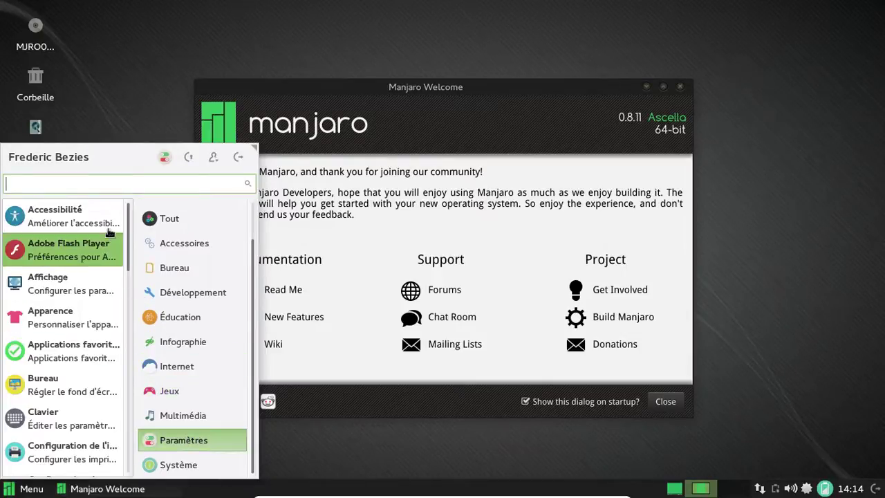
pyautogui.click(80, 315)
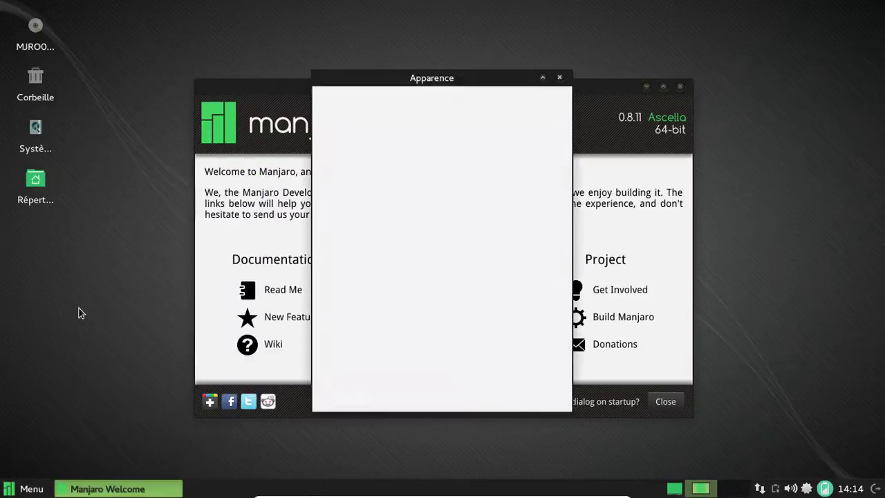
pyautogui.click(370, 144)
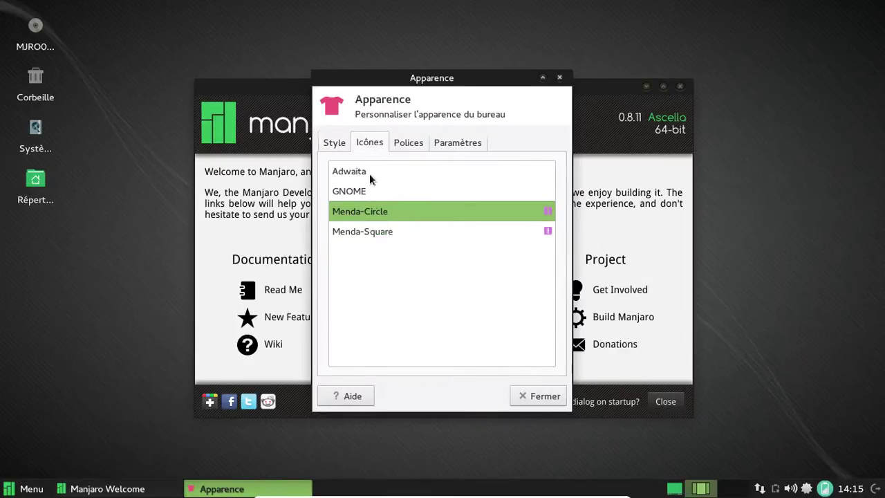
pyautogui.click(361, 193)
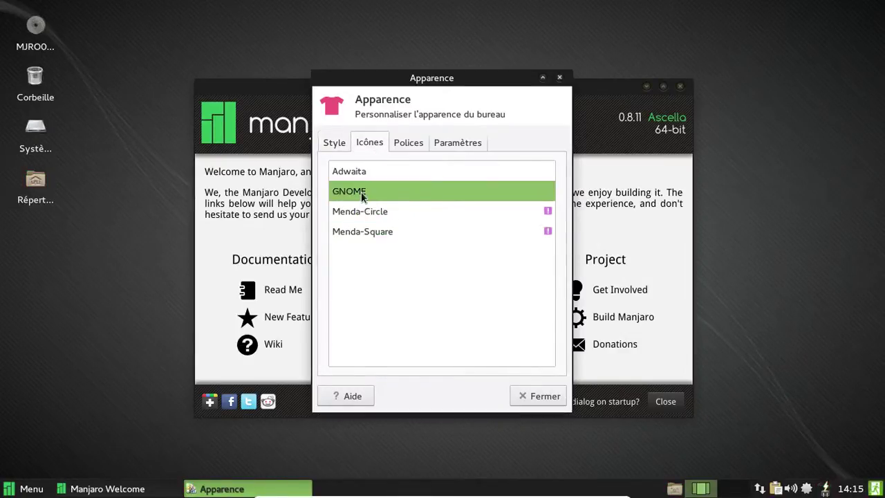
pyautogui.click(538, 396)
# Browse the Accessoires and Multimédia application categories to examine their icons
pyautogui.click(43, 484)
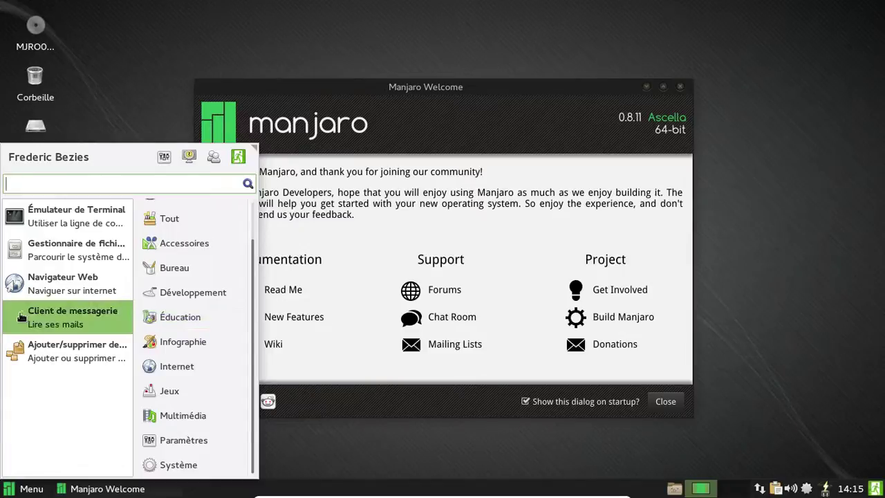
pyautogui.scroll(1, 218, 230)
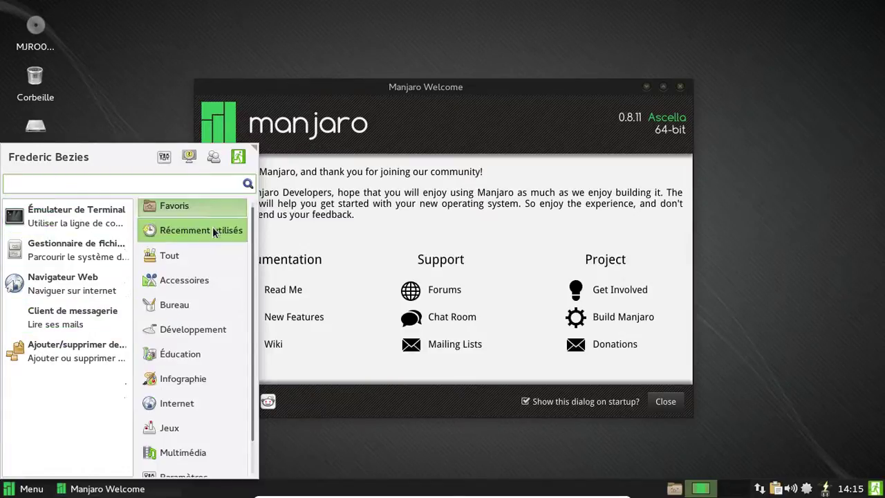
pyautogui.click(193, 278)
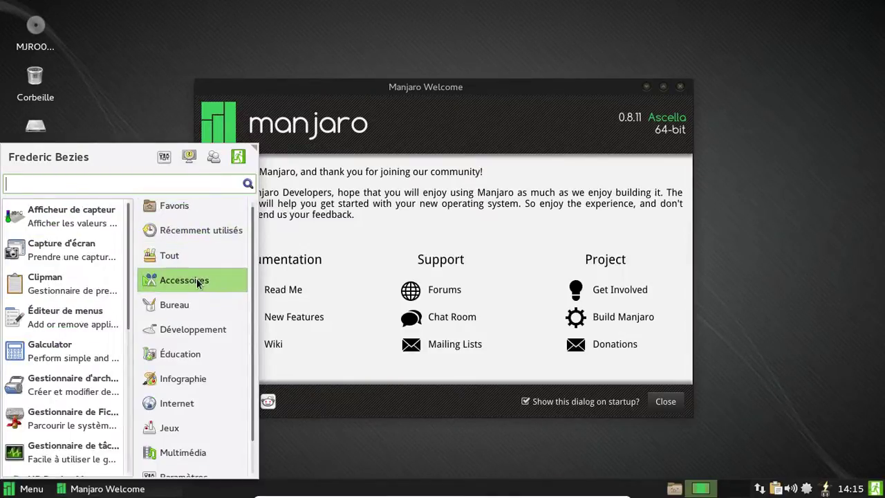
pyautogui.scroll(-3, 90, 250)
pyautogui.scroll(2, 90, 251)
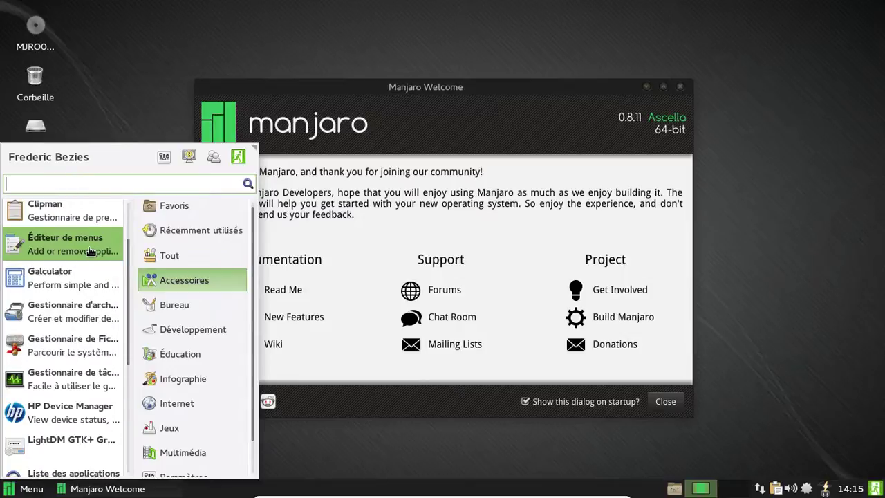
pyautogui.scroll(-2, 90, 251)
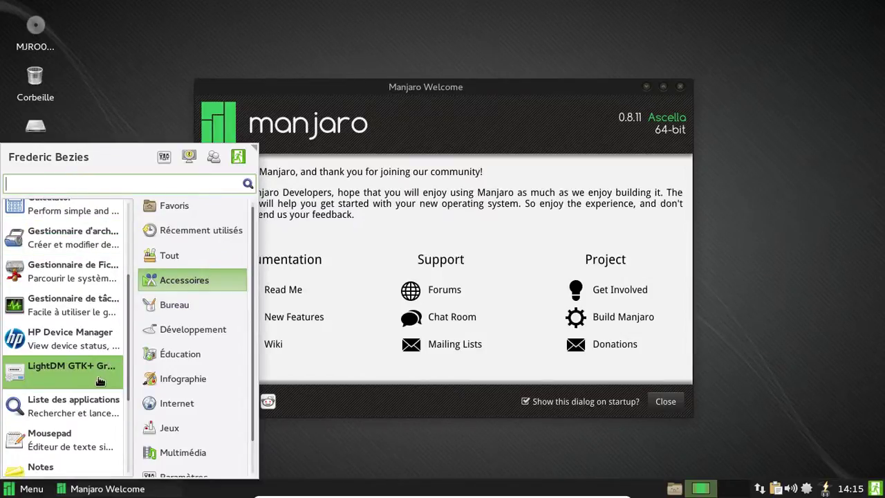
pyautogui.scroll(-1, 200, 329)
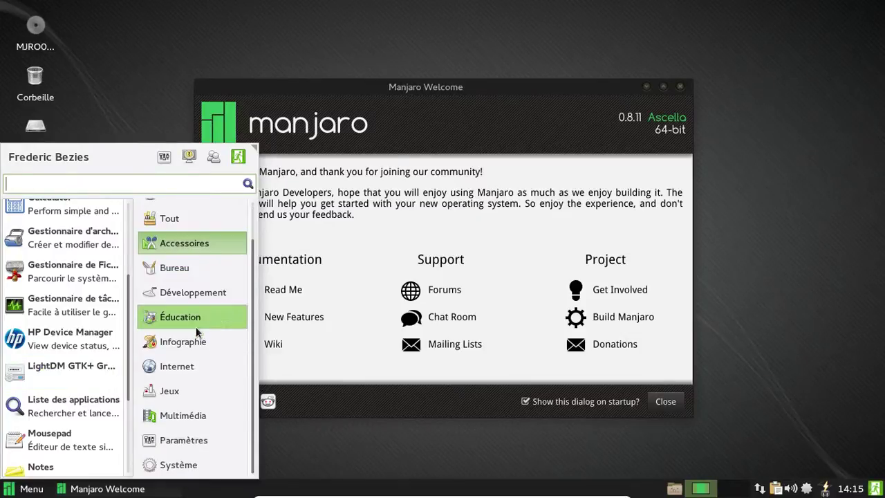
pyautogui.click(175, 417)
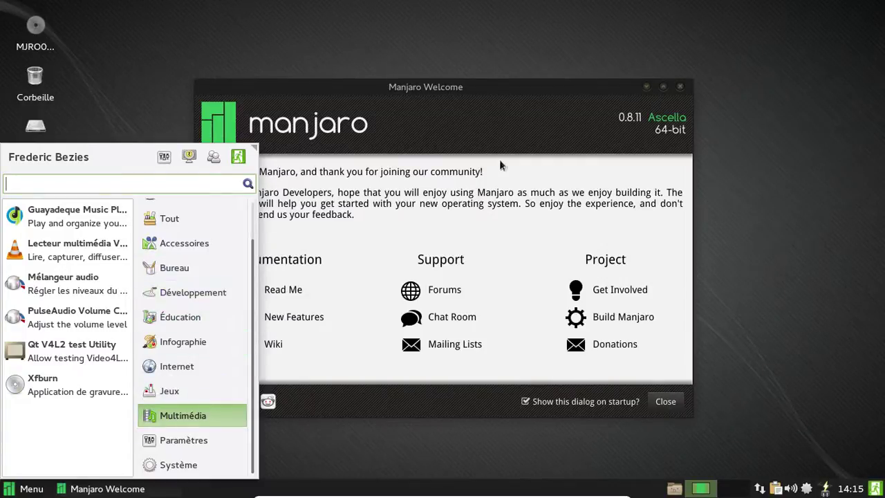
# Disable showing the Manjaro Welcome dialog on startup and close it
pyautogui.click(517, 129)
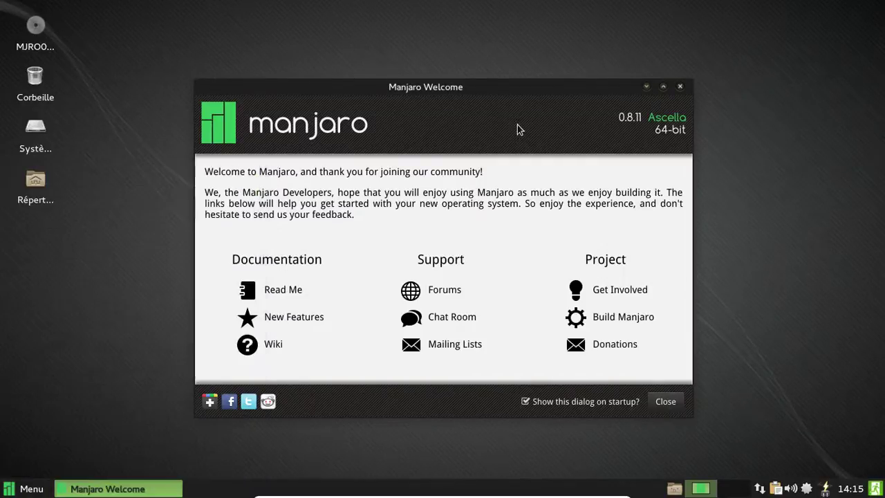
pyautogui.click(526, 401)
pyautogui.click(664, 401)
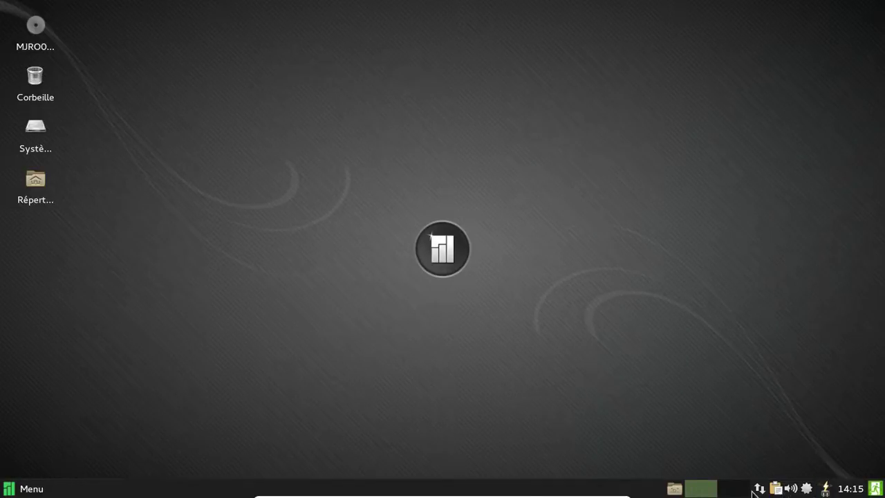
# Open the home folder from the desktop to check its folder icons, then close the file manager
pyautogui.click(29, 488)
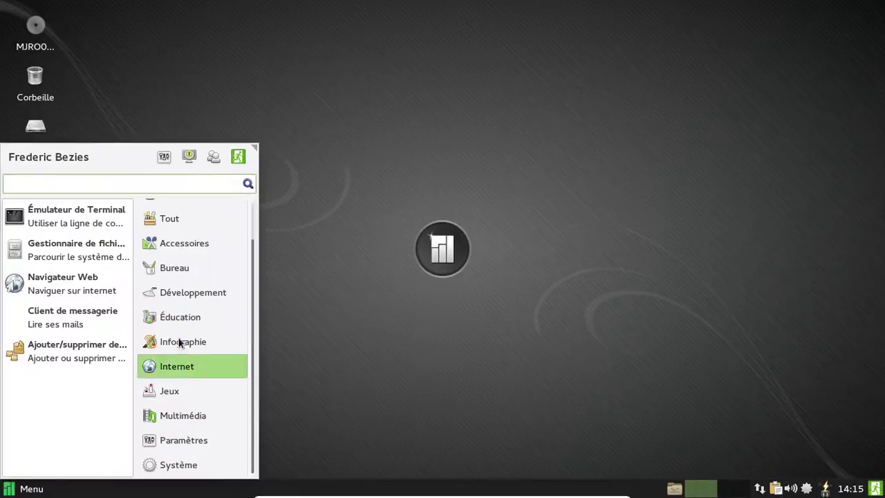
pyautogui.click(95, 134)
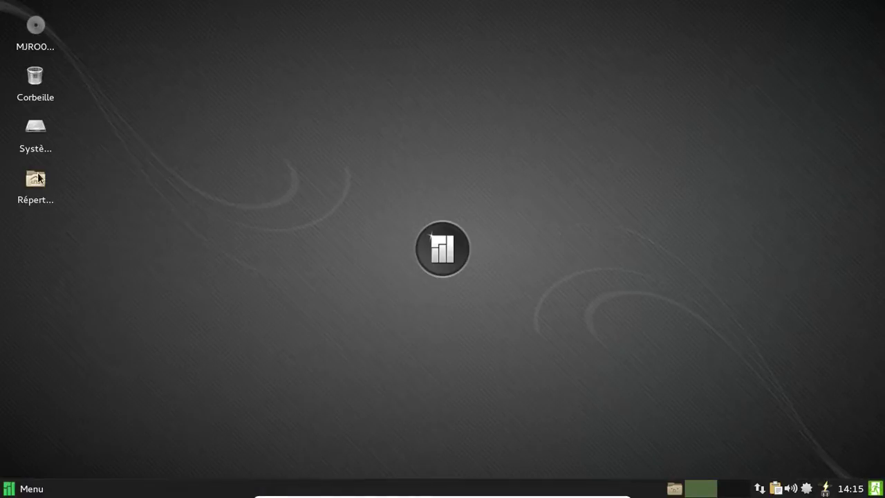
pyautogui.doubleClick(35, 179)
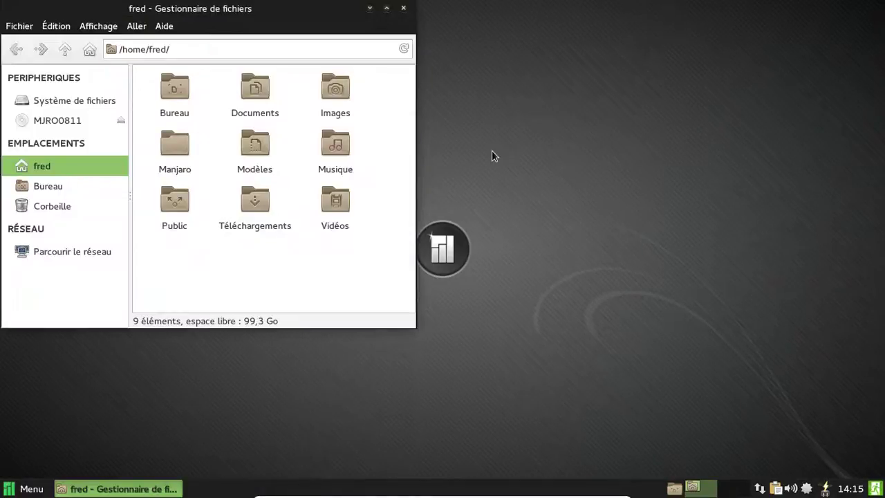
pyautogui.click(403, 9)
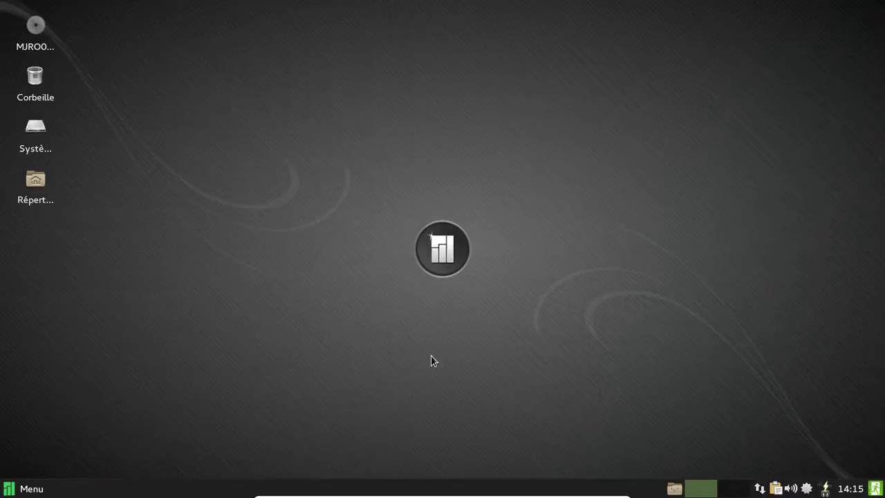
# Try to launch the Manjaro settings manager from the Paramètres category, authenticating with the administrator password
pyautogui.click(18, 490)
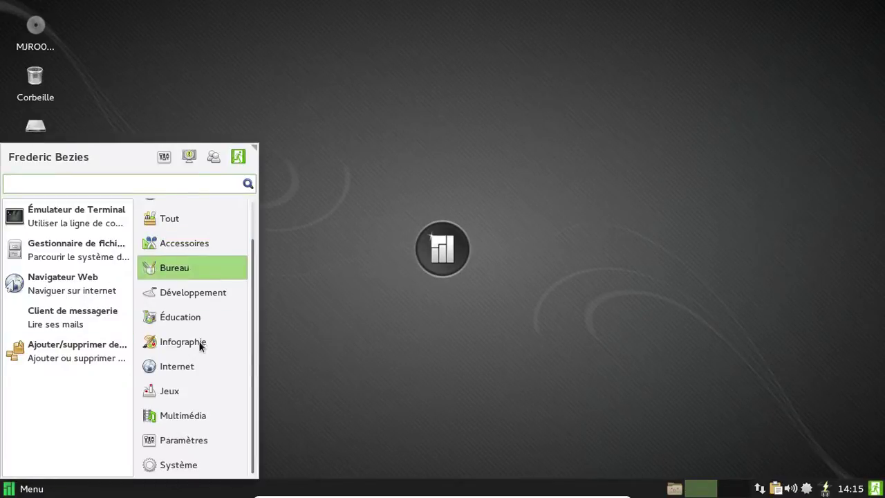
pyautogui.click(178, 443)
pyautogui.scroll(-3, 81, 315)
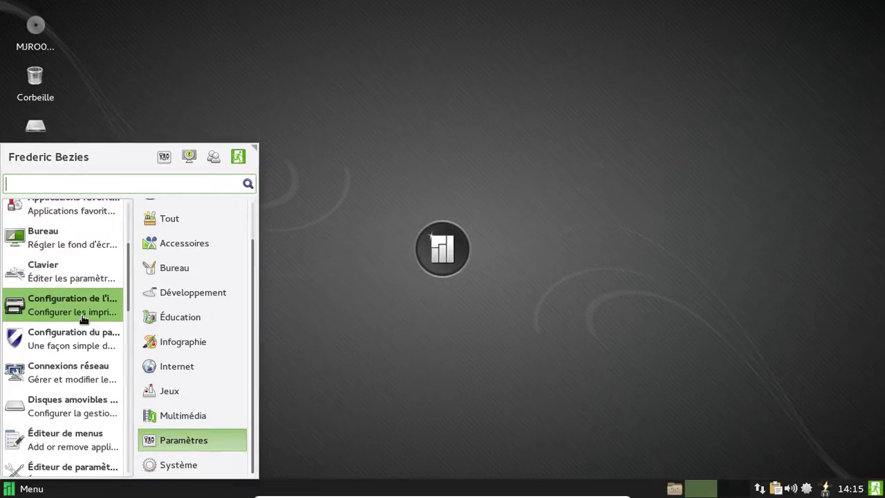
pyautogui.scroll(-5, 83, 314)
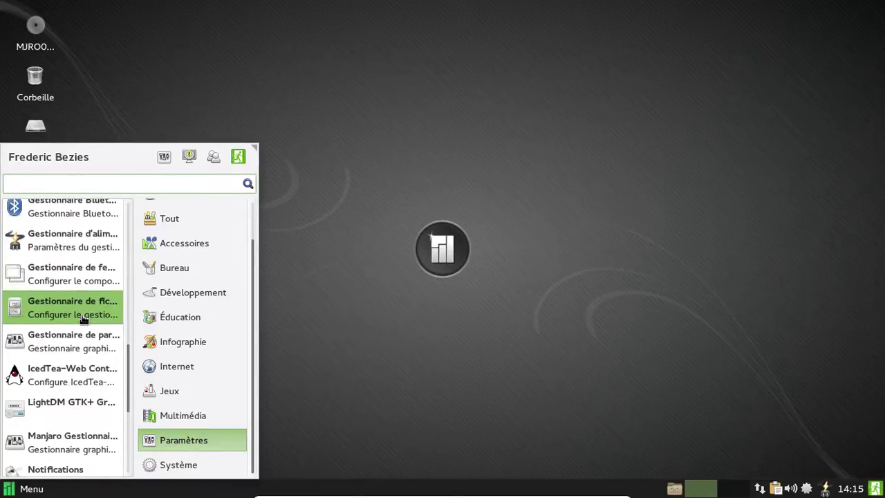
pyautogui.scroll(-5, 84, 314)
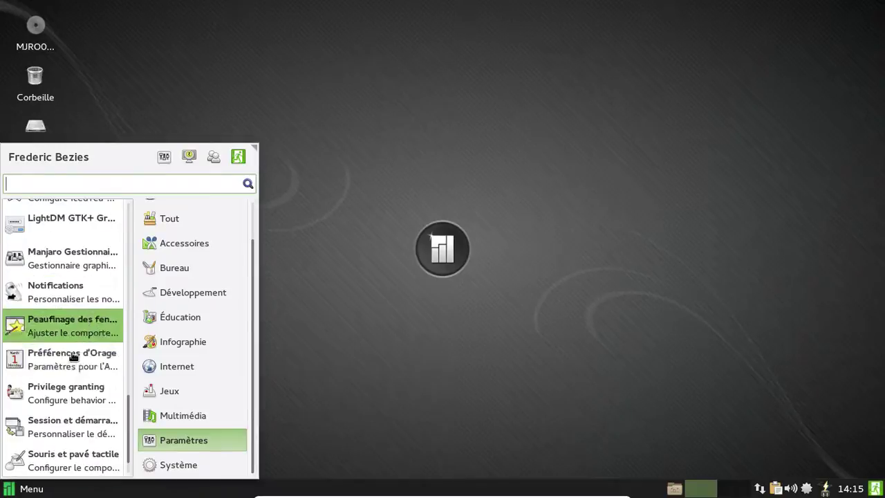
pyautogui.click(69, 267)
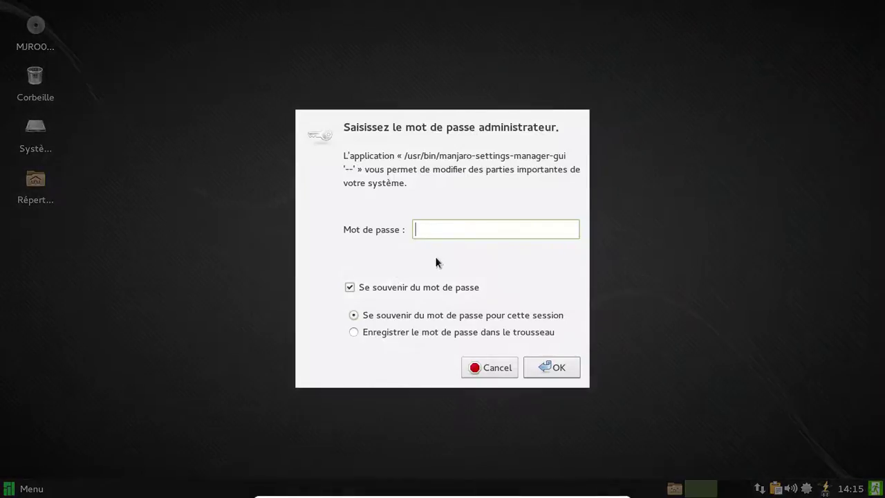
pyautogui.write('********')
pyautogui.press('Return')
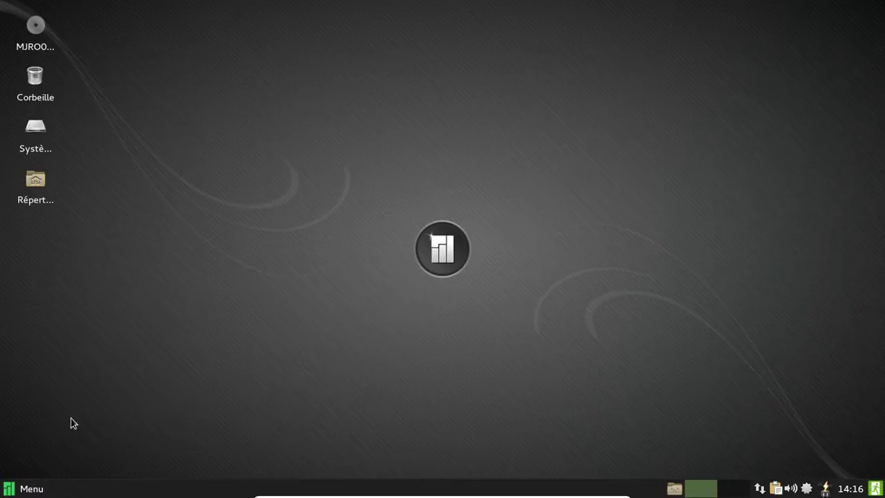
# Open the general Gestionnaire de paramètres from the Paramètres category, then close its window
pyautogui.click(24, 489)
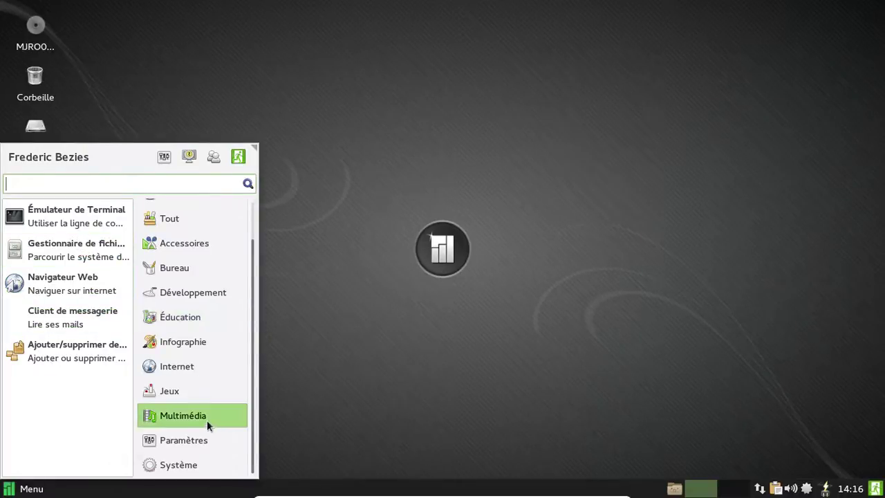
pyautogui.click(200, 437)
pyautogui.scroll(-3, 62, 346)
pyautogui.scroll(-3, 56, 353)
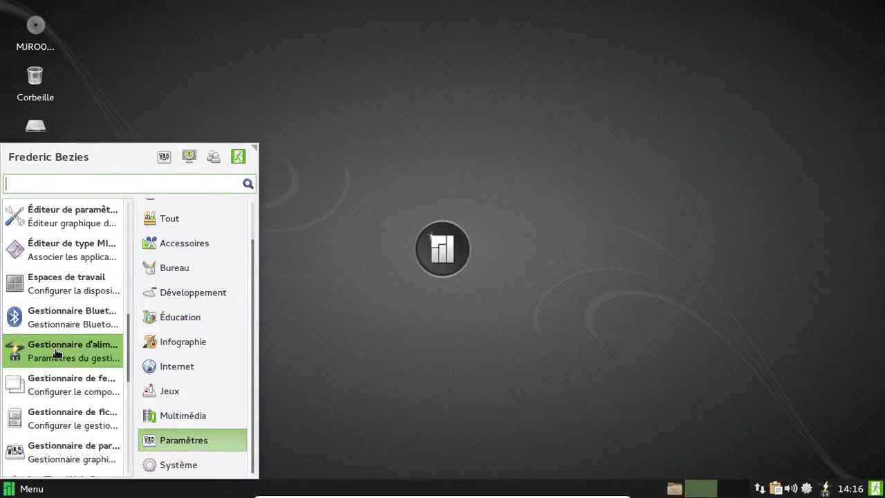
pyautogui.scroll(-1, 59, 356)
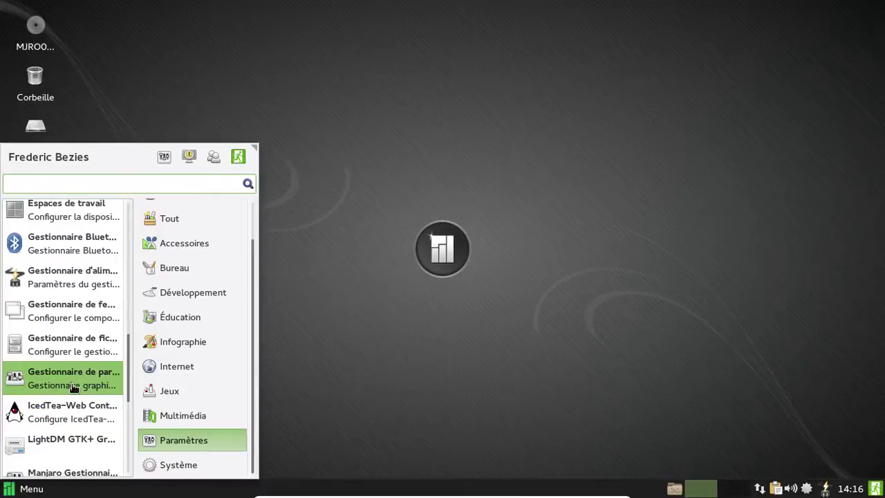
pyautogui.click(75, 388)
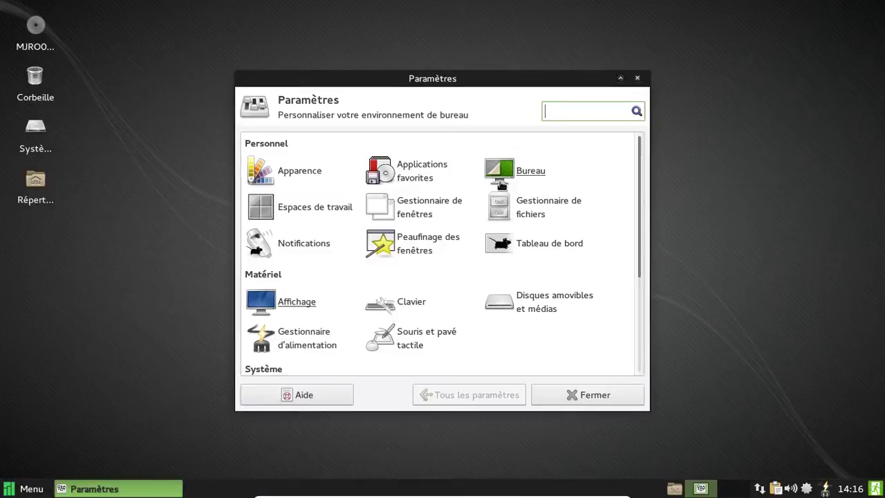
pyautogui.click(565, 392)
# Look through the Paramètres and Système application categories for the Manjaro settings manager
pyautogui.click(30, 486)
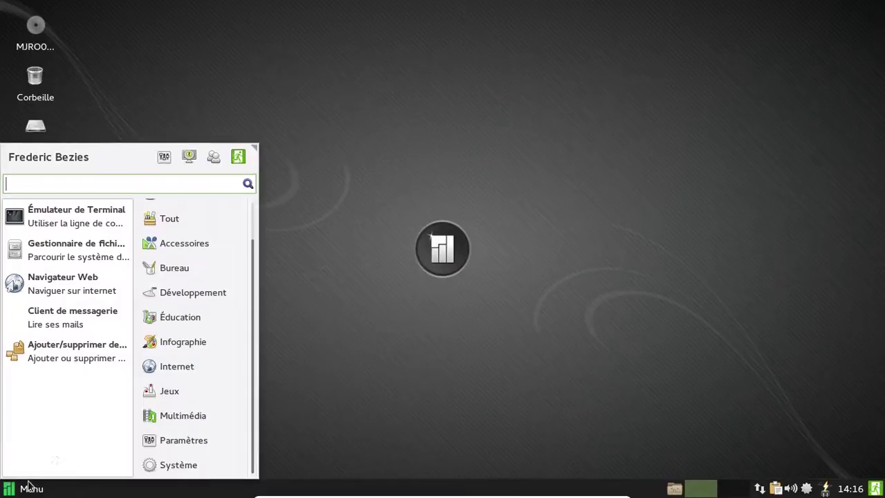
pyautogui.click(185, 442)
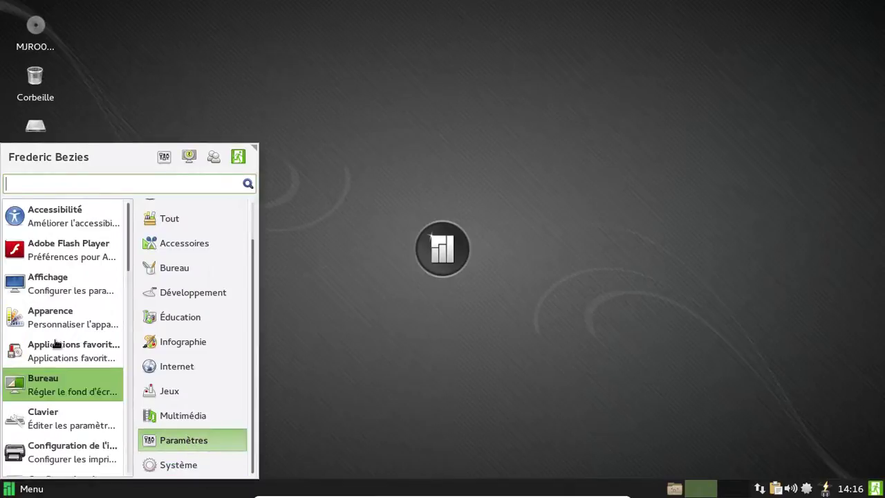
pyautogui.scroll(-3, 58, 339)
pyautogui.scroll(-10, 58, 337)
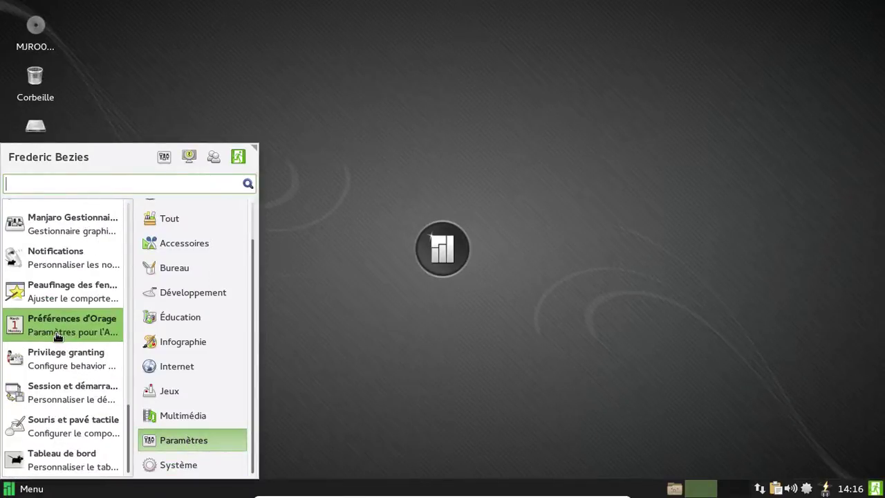
pyautogui.click(166, 465)
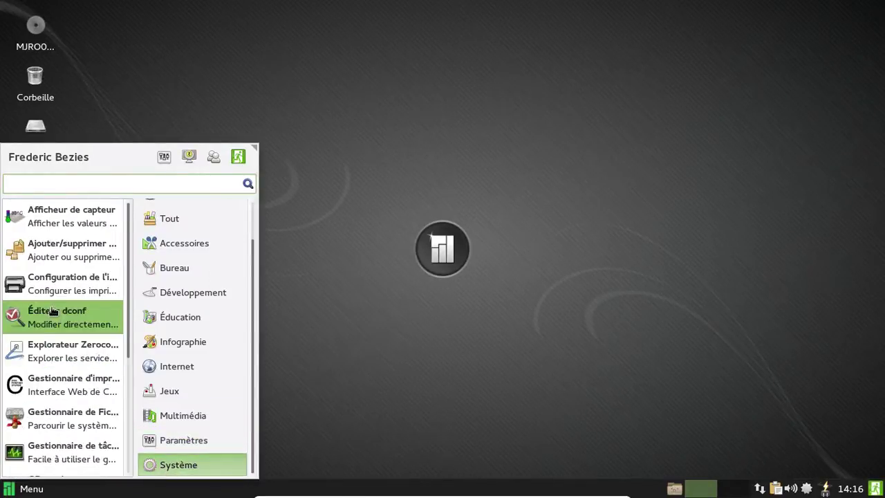
pyautogui.scroll(-3, 53, 311)
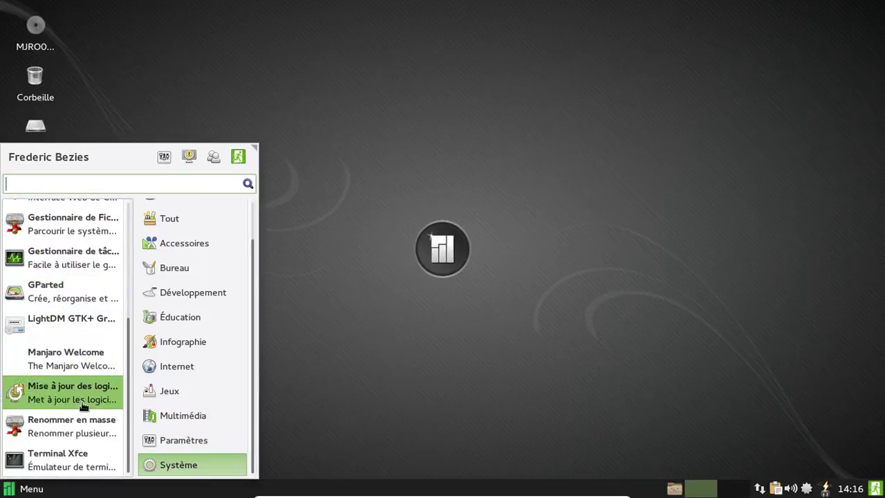
pyautogui.scroll(3, 83, 388)
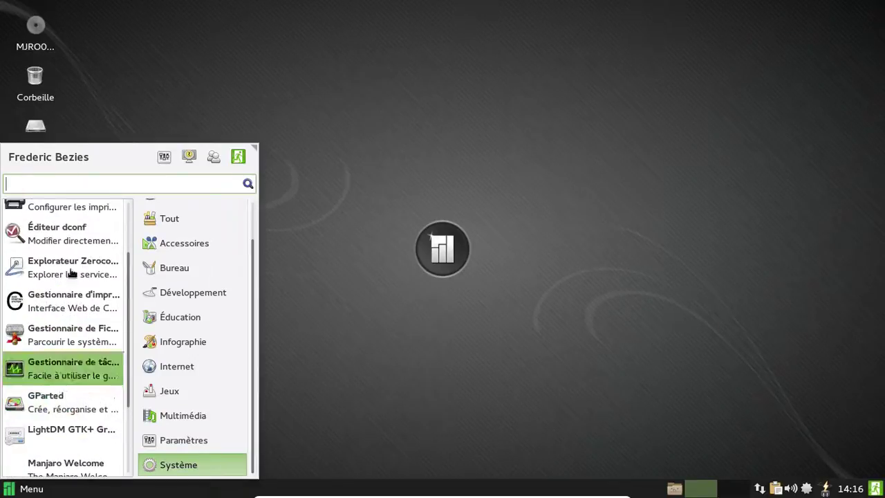
# Return to the Paramètres category, open the desktop environment's settings window again and close it
pyautogui.click(177, 449)
pyautogui.scroll(-1, 65, 362)
pyautogui.scroll(-3, 65, 366)
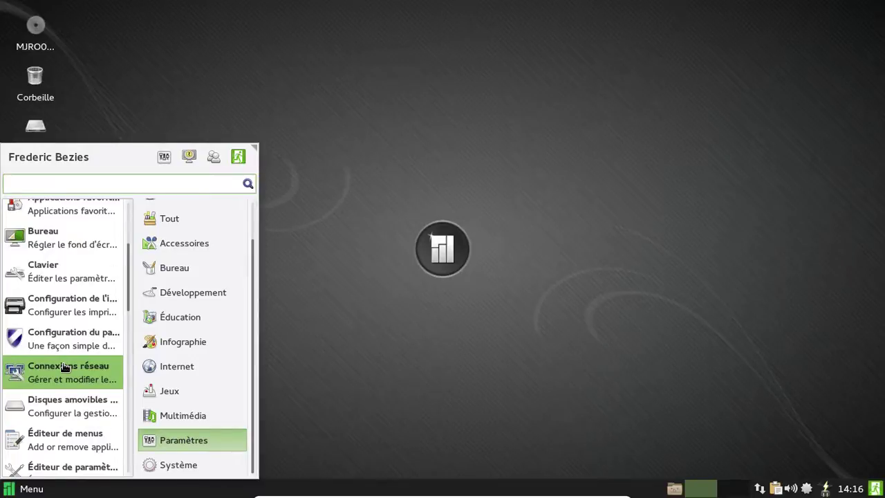
pyautogui.scroll(-2, 65, 367)
pyautogui.scroll(-2, 64, 368)
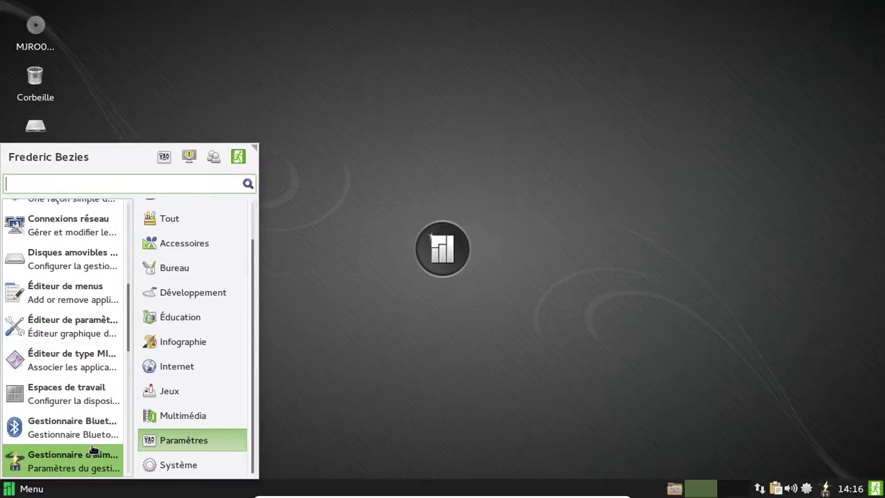
pyautogui.scroll(-3, 93, 443)
pyautogui.scroll(-3, 94, 444)
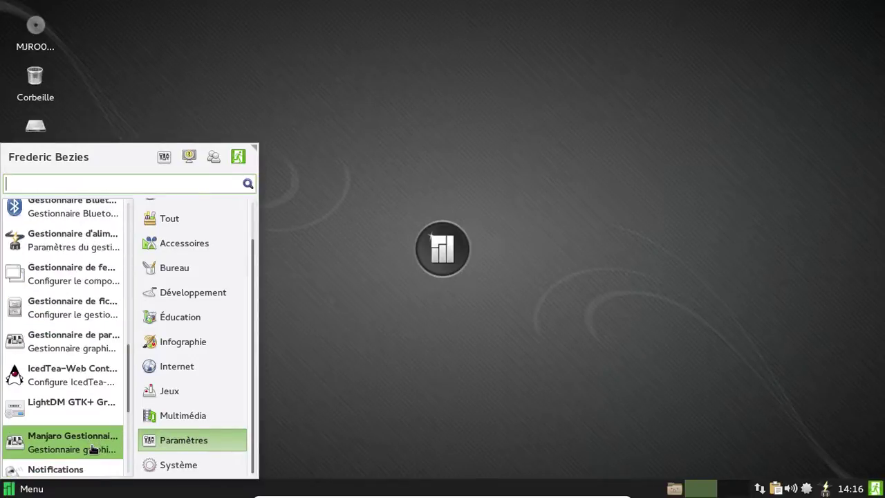
pyautogui.click(83, 350)
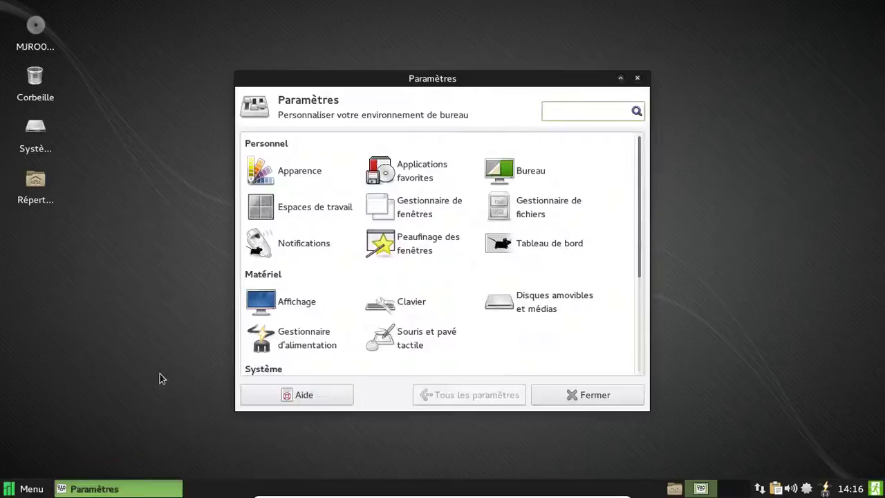
pyautogui.click(637, 78)
# Search the applications for "manja", launch Manjaro Gestionnaire de paramètres and authenticate with the administrator password
pyautogui.click(40, 488)
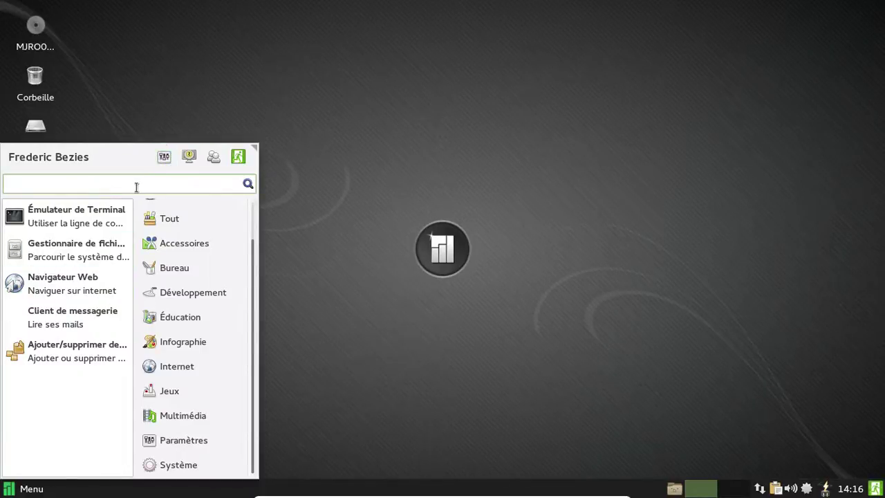
pyautogui.write('manja')
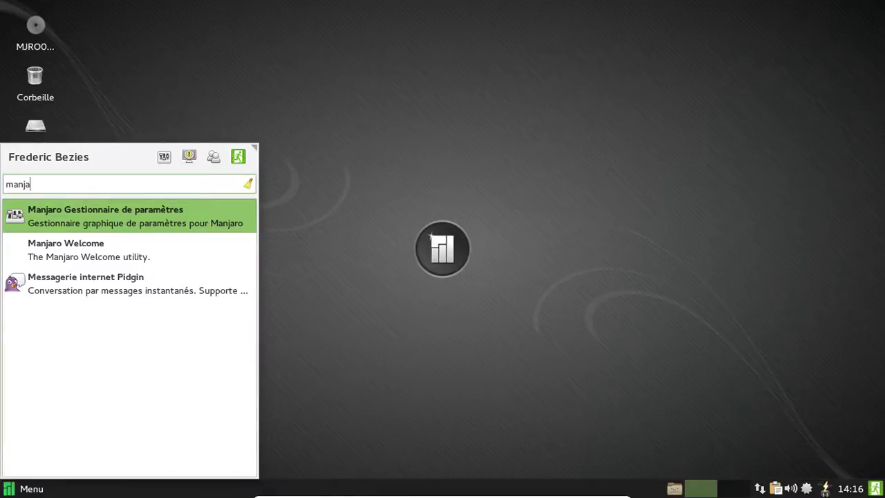
pyautogui.press('Return')
pyautogui.write('********')
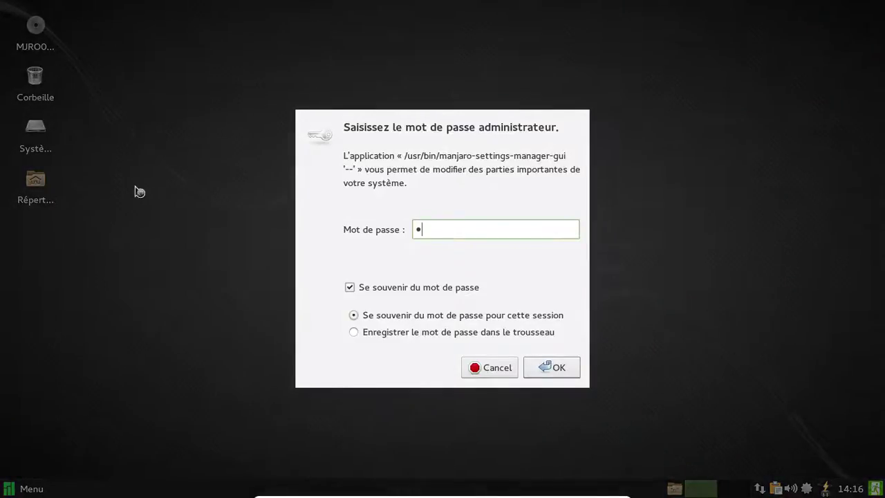
pyautogui.press('Return')
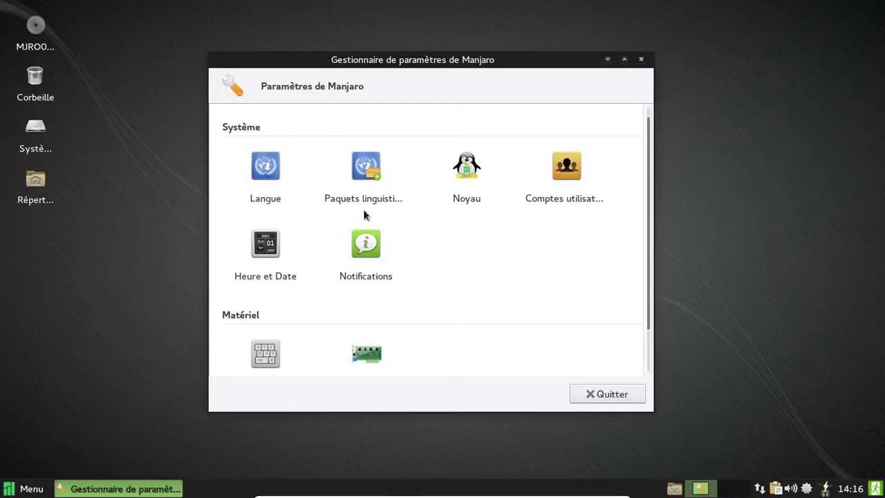
# Remove the Linux 3.16.7-1 kernel in the Noyau settings and quit the Manjaro settings manager
pyautogui.click(466, 177)
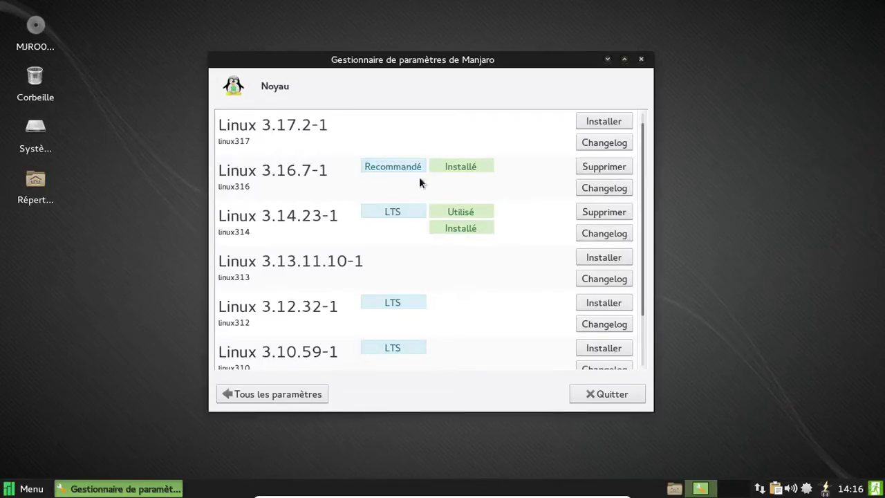
pyautogui.click(595, 167)
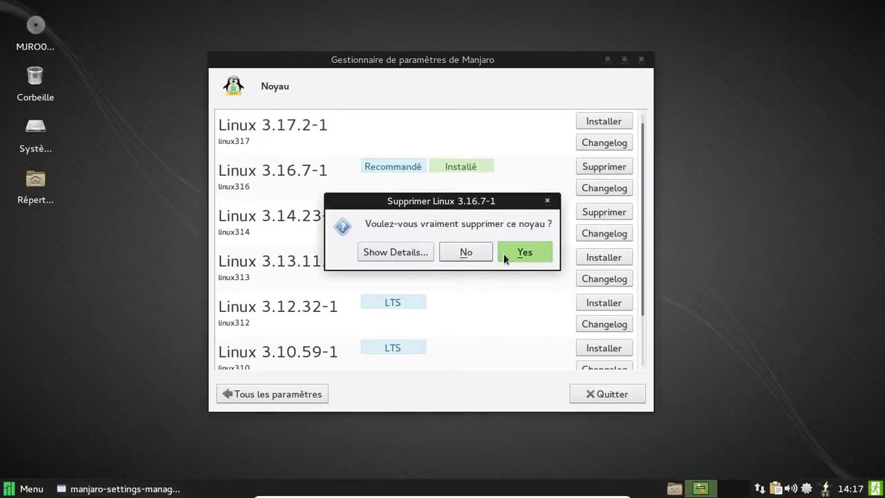
pyautogui.click(504, 253)
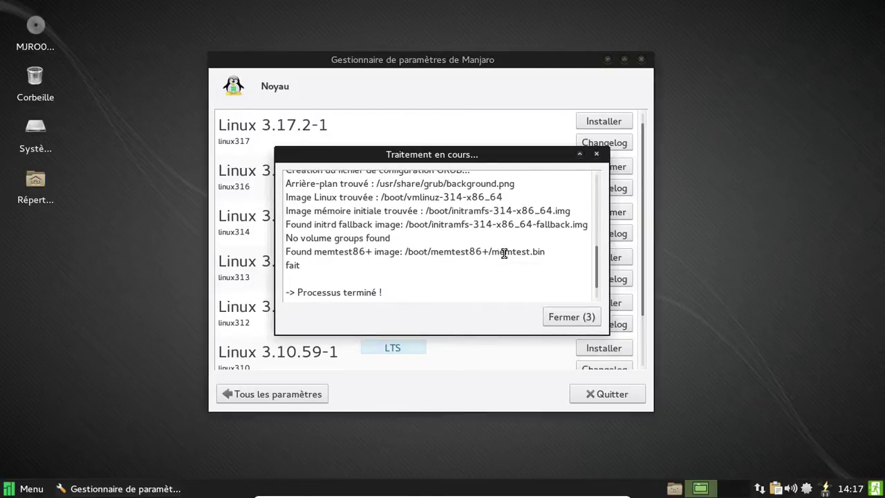
pyautogui.click(559, 318)
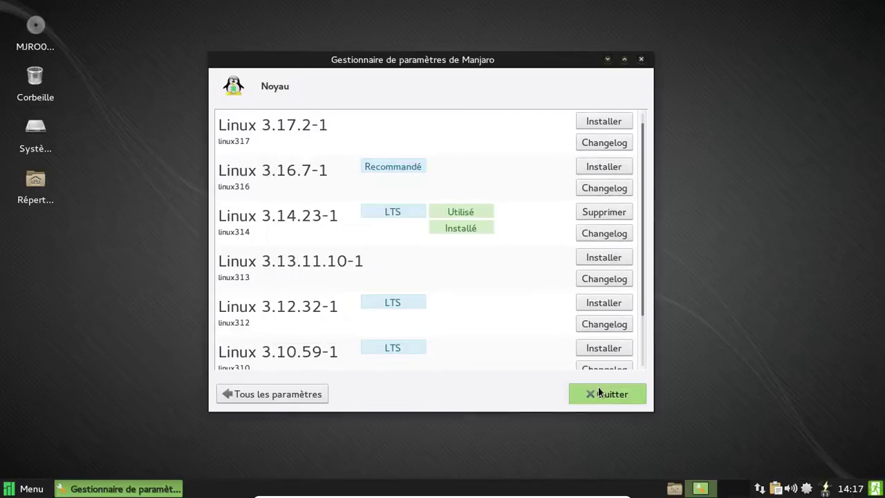
pyautogui.click(599, 390)
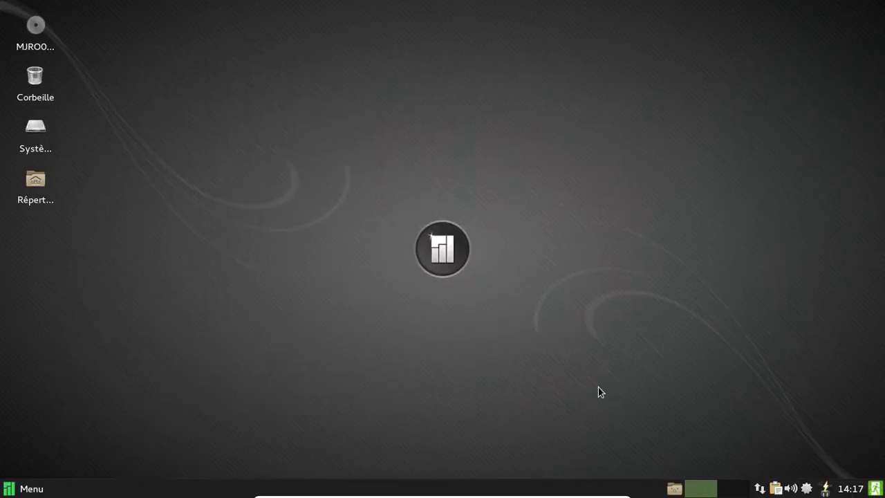
# Browse the Paramètres, Accessoires and Infographie application categories, and launch the VLC media player from Multimédia
pyautogui.click(3, 491)
pyautogui.click(201, 441)
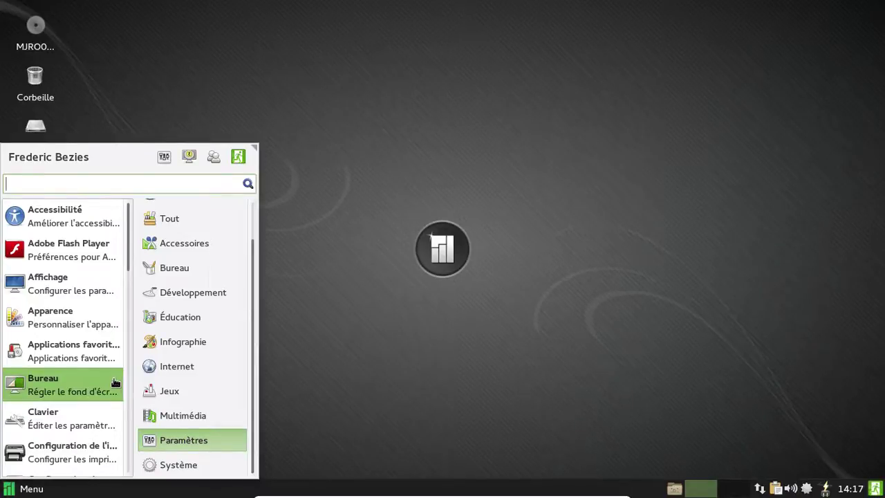
pyautogui.scroll(-6, 85, 280)
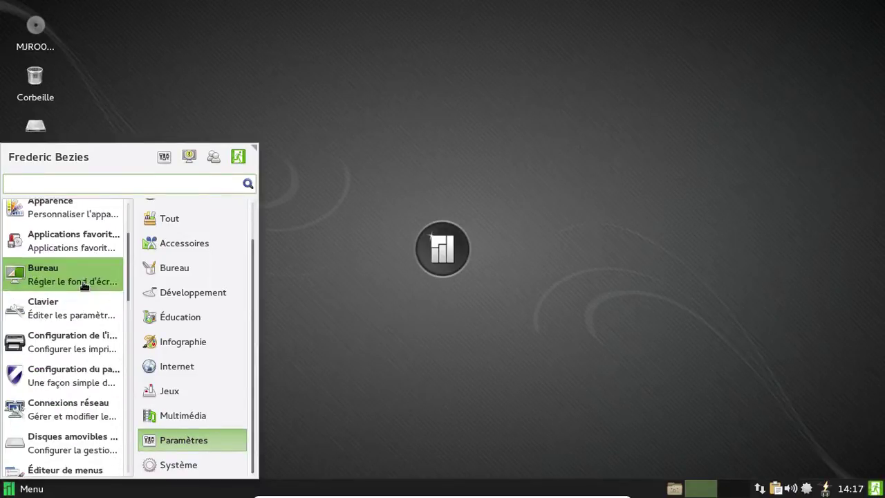
pyautogui.scroll(-1, 84, 286)
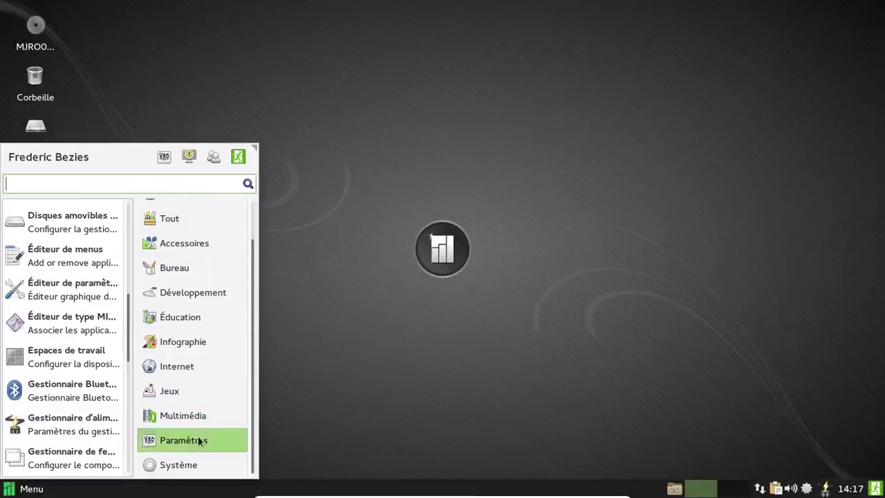
pyautogui.click(201, 249)
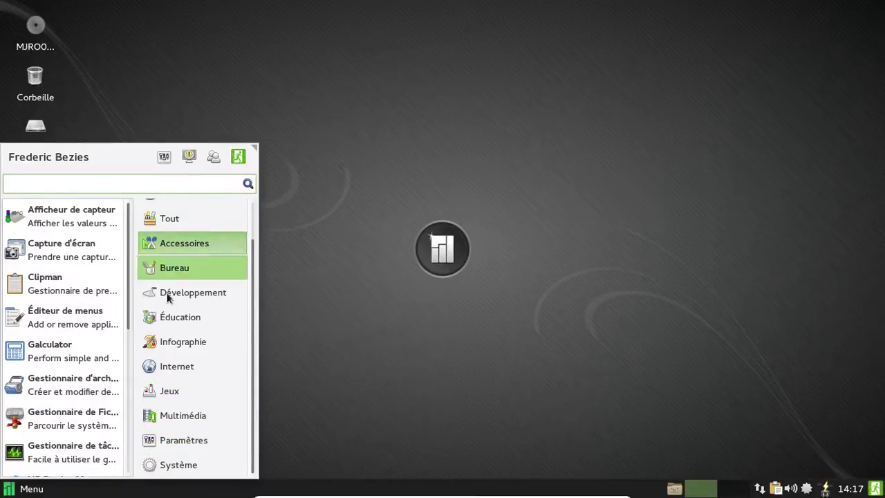
pyautogui.click(174, 332)
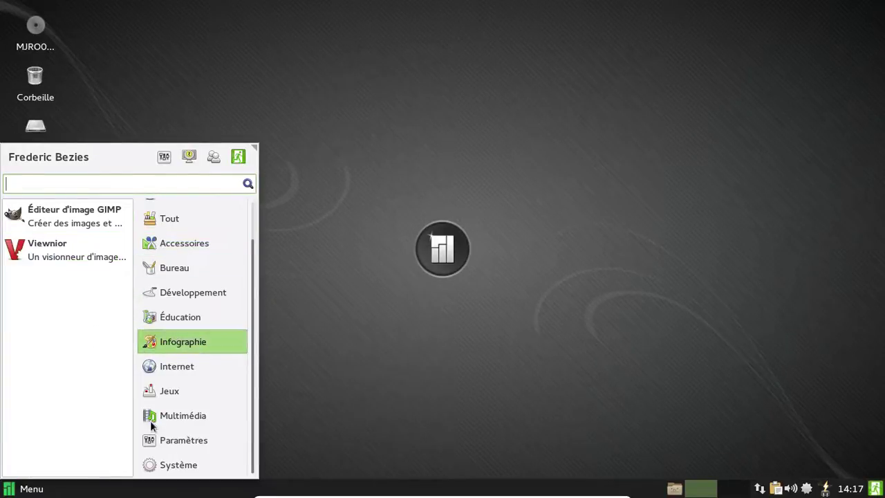
pyautogui.click(174, 417)
pyautogui.click(95, 261)
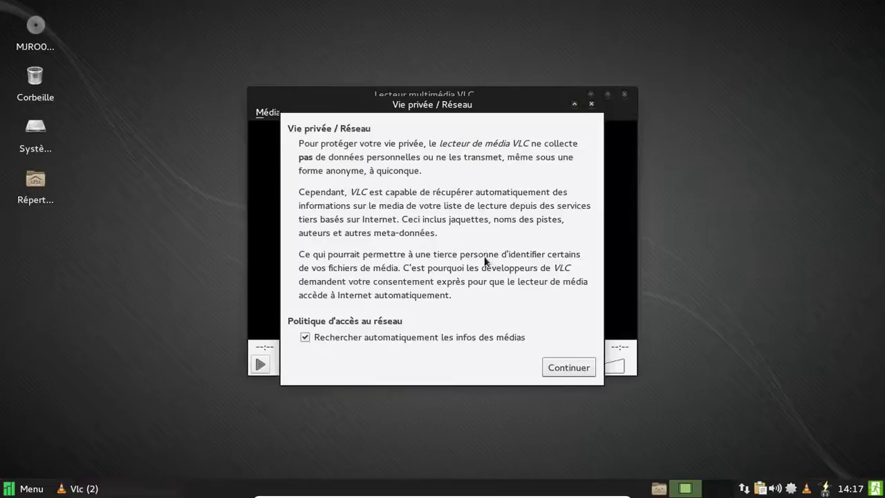
# Accept VLC's privacy and network policy with automatic media info lookup enabled, view the player's À propos information and close VLC
pyautogui.click(573, 368)
pyautogui.click(541, 112)
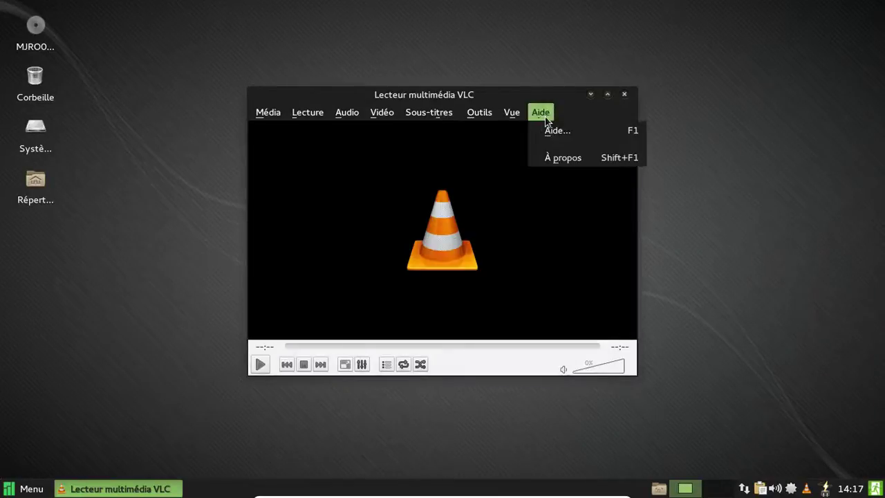
pyautogui.click(567, 164)
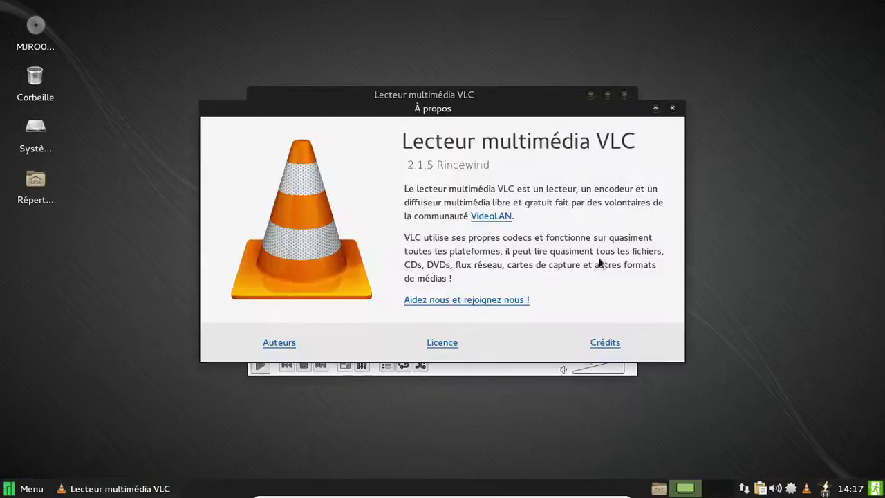
pyautogui.click(672, 107)
pyautogui.click(624, 94)
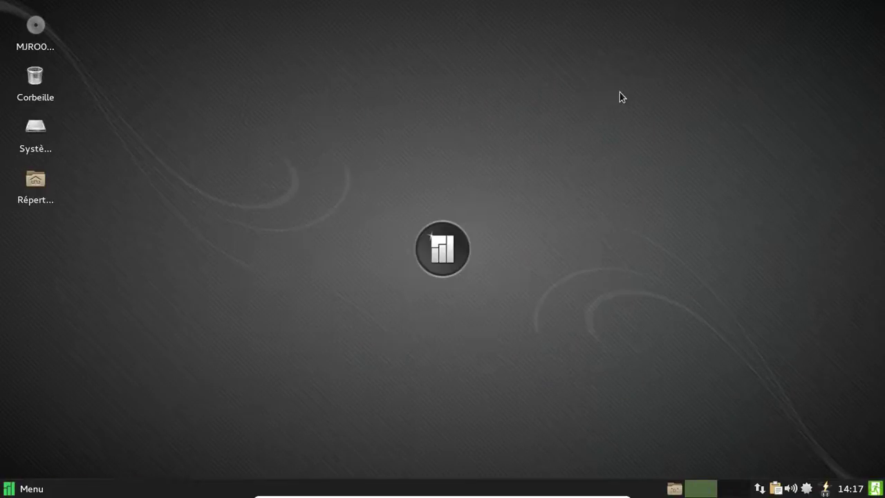
# Shut down the Manjaro virtual machine without saving the session, and show the open windows overview on the host desktop
pyautogui.click(18, 491)
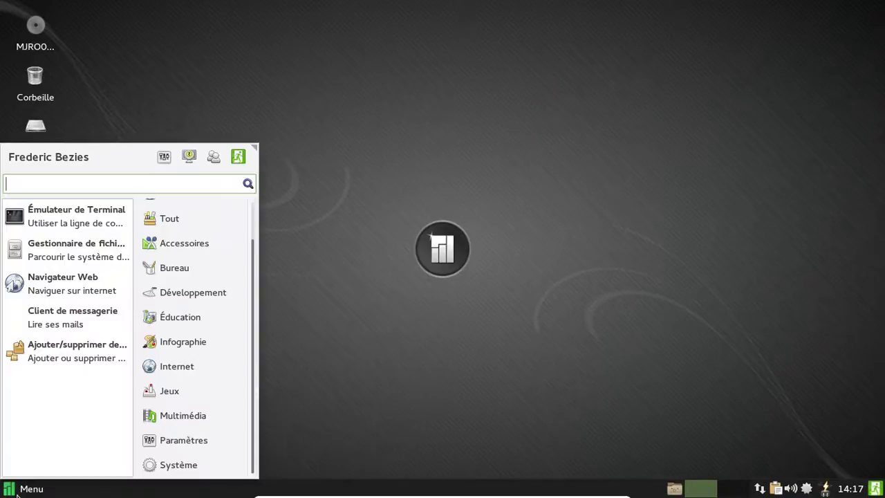
pyautogui.click(237, 158)
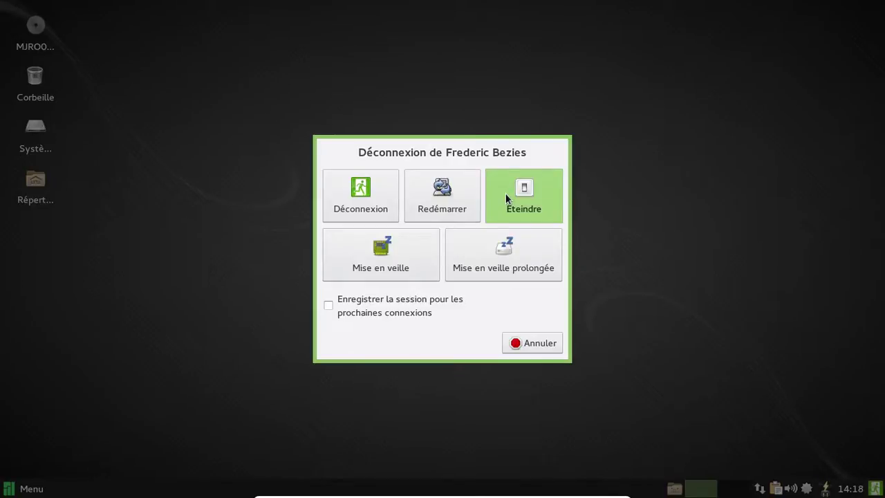
pyautogui.click(506, 193)
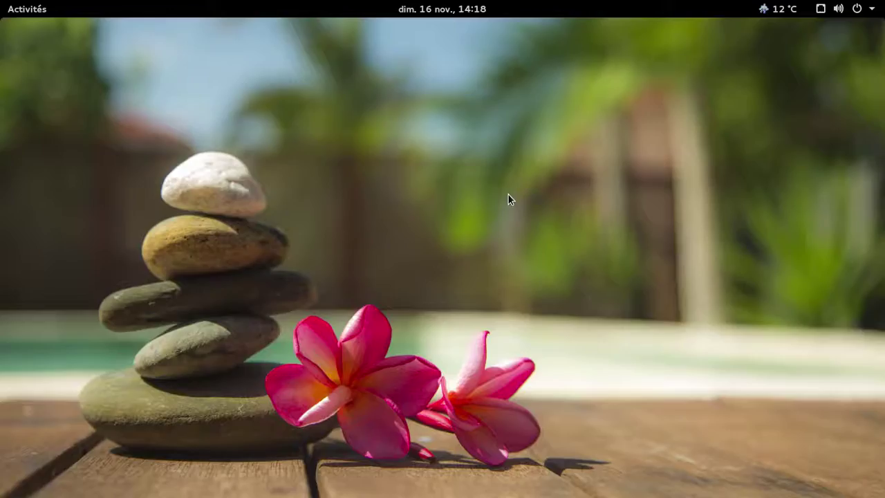
pyautogui.moveTo(7, 5)
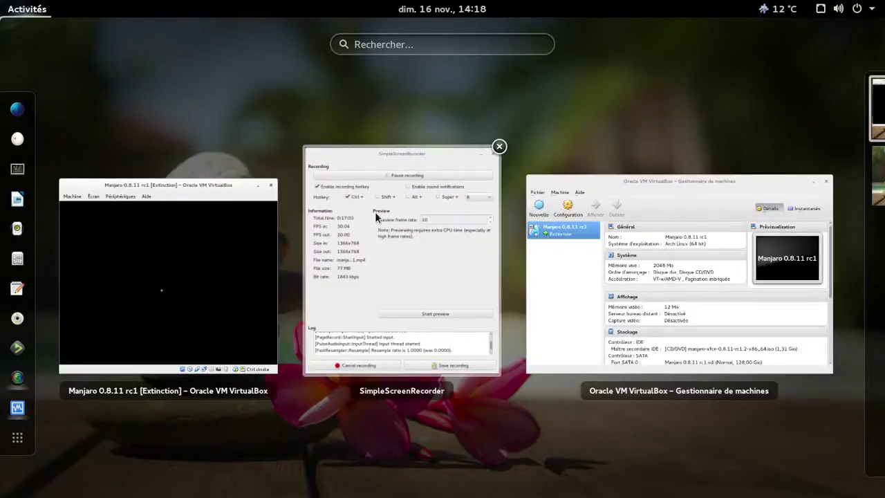